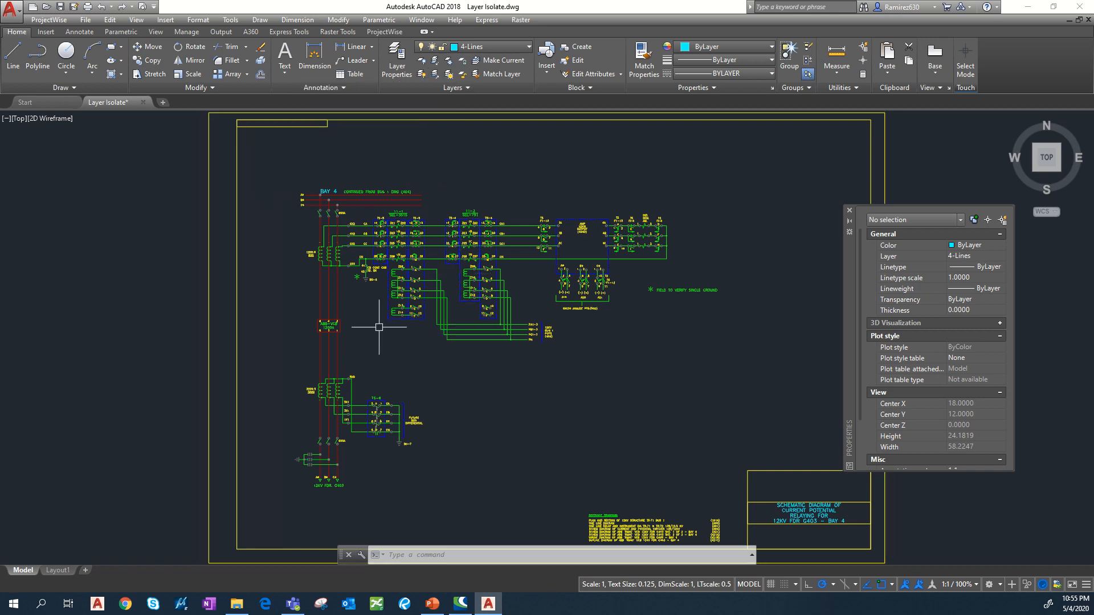
- Select the four vertical wires between the two relay circuits to check their layer, and clear the selection
scroll(417, 326, up, 5)
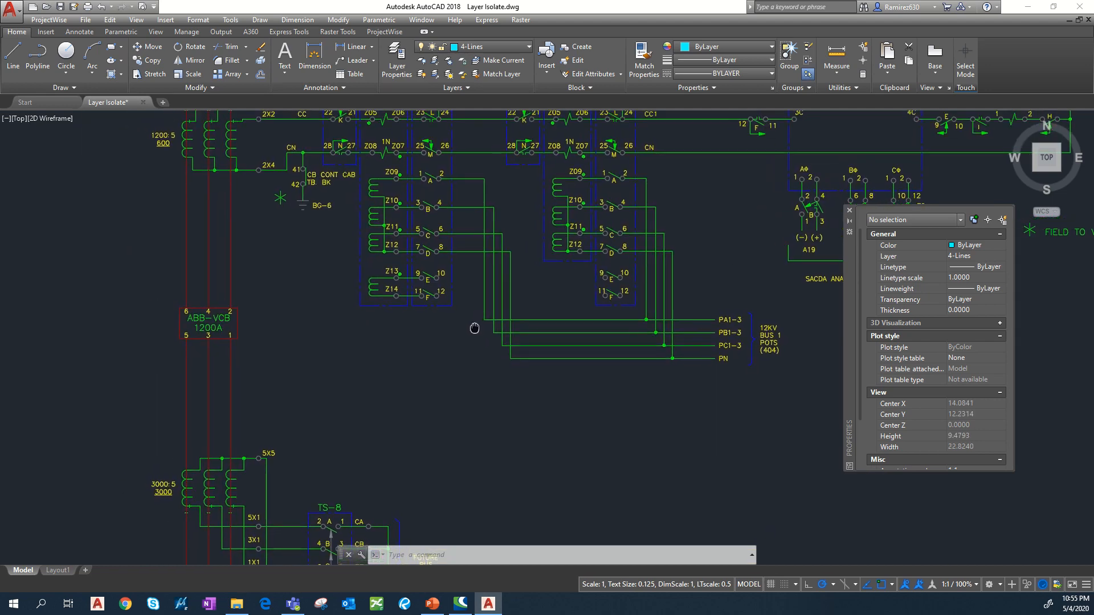
middle_drag(476, 314, 467, 387)
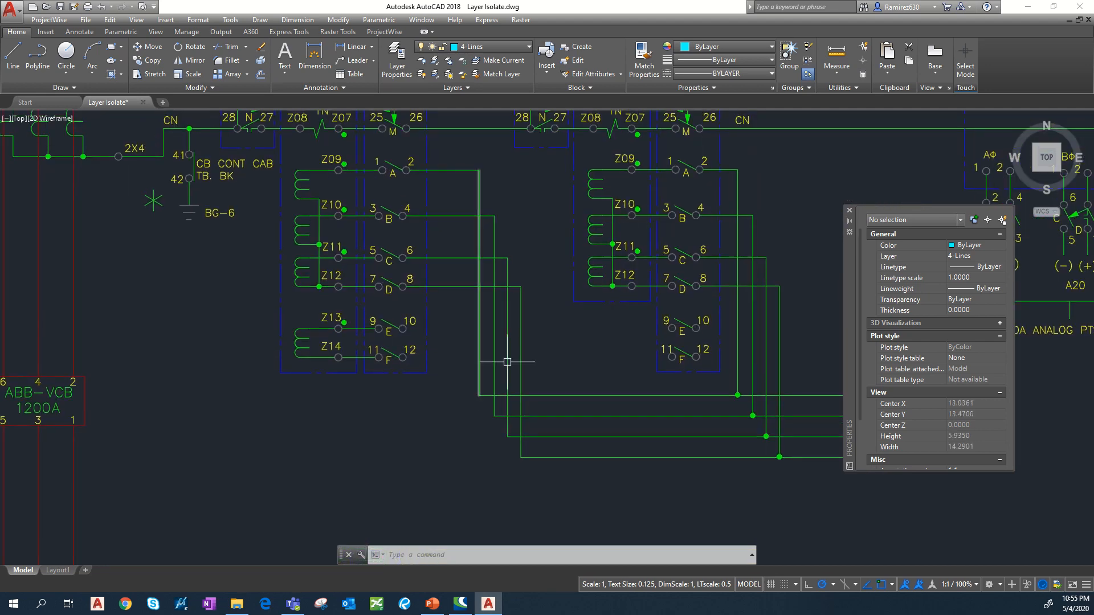
click(560, 325)
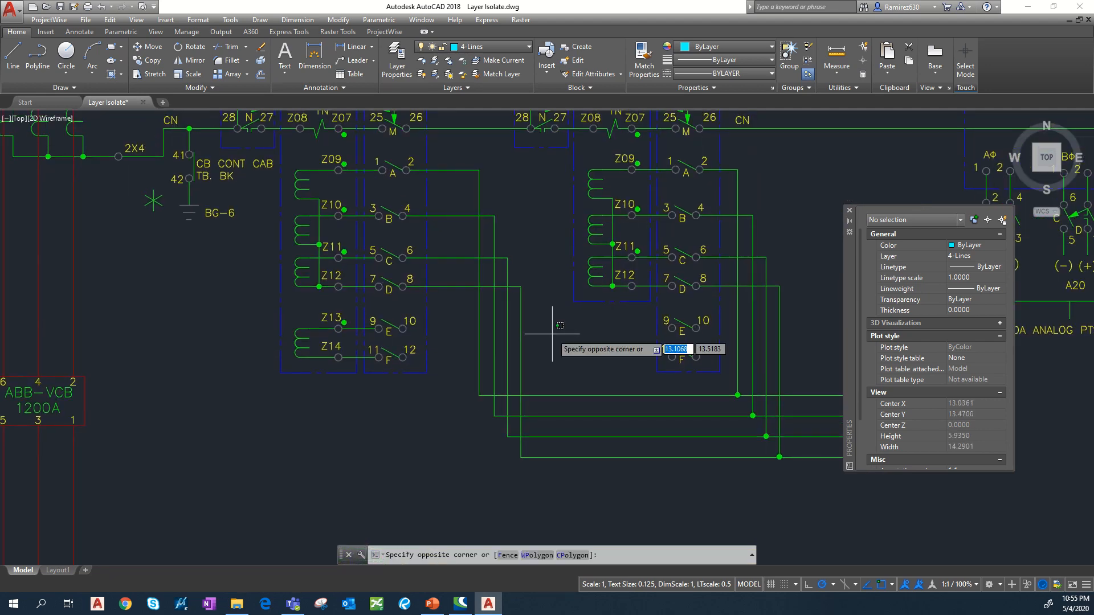
click(474, 360)
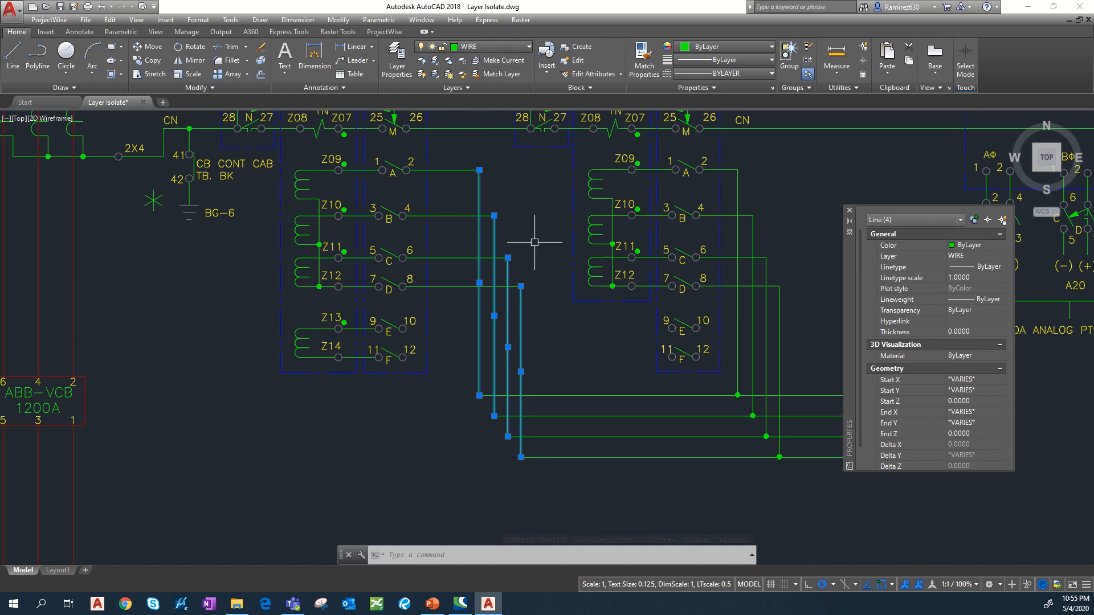
scroll(480, 357, up, 2)
click(420, 340)
key(Escape)
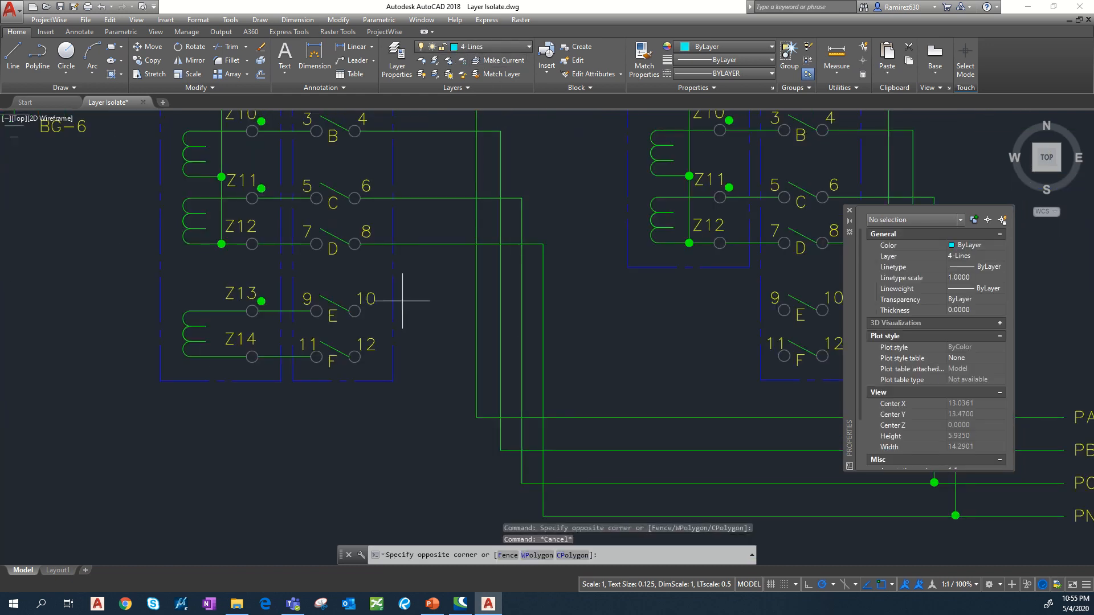
- Select the dashed outline around the first relay's TS-5 switches to check its layer, and clear the selection
click(386, 316)
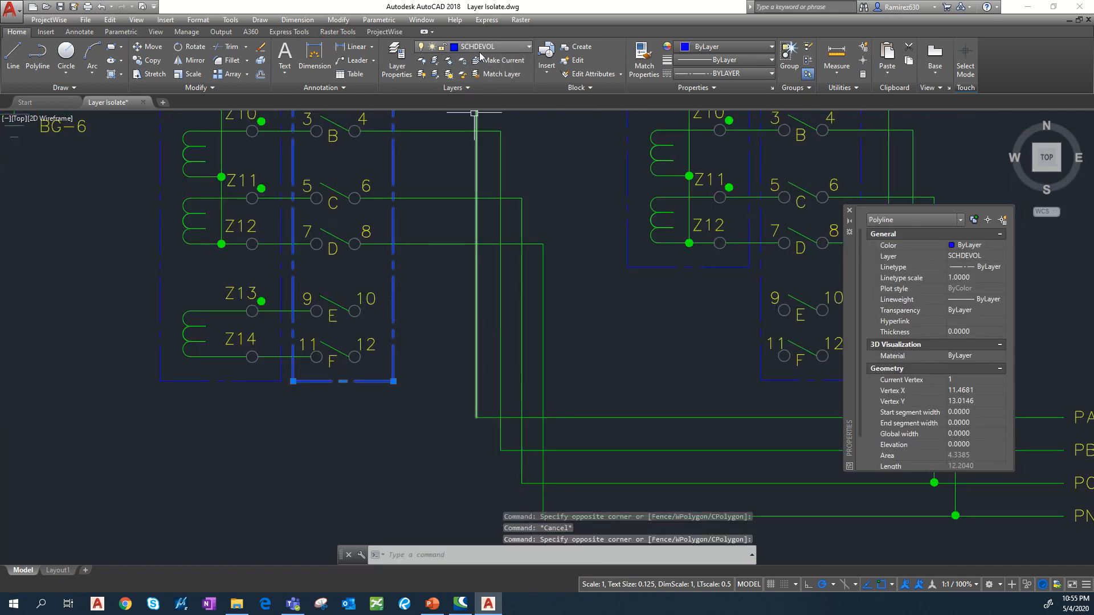
scroll(494, 363, down, 4)
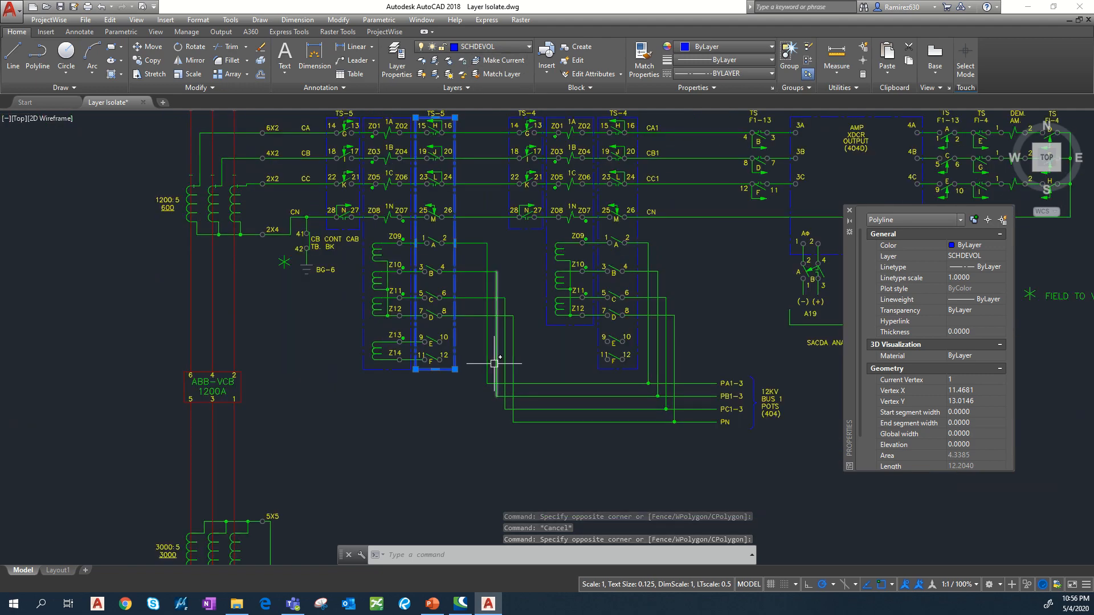
middle_drag(494, 364, 433, 306)
key(Escape)
- Select the wires around the lower corners of the 12KV BUS 1 POTS bundle, run Select Similar, and clear the selection
click(492, 304)
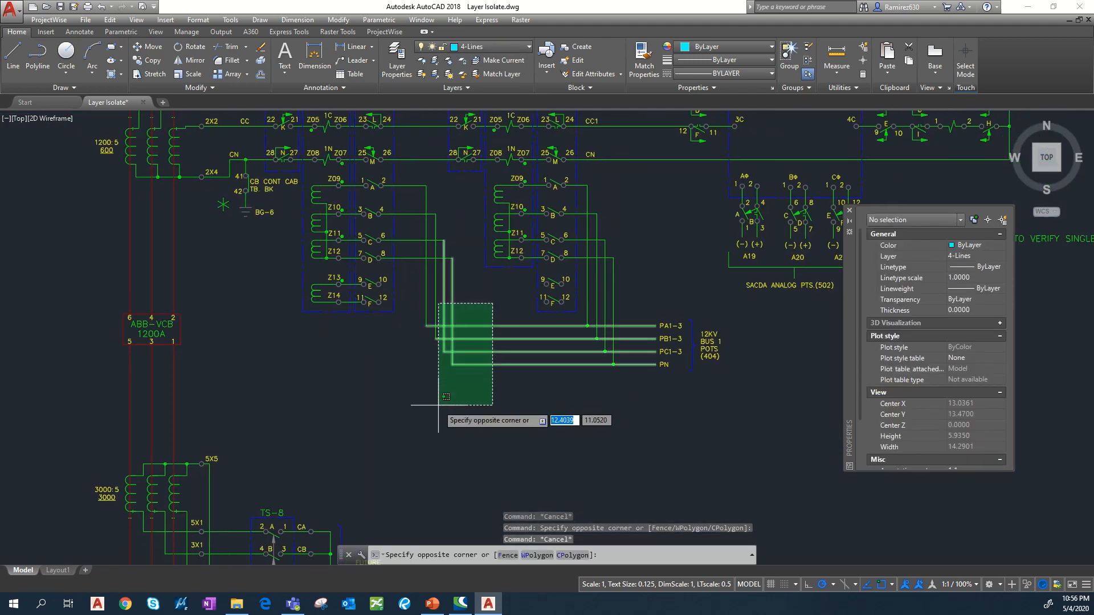
click(411, 439)
scroll(441, 356, down, 3)
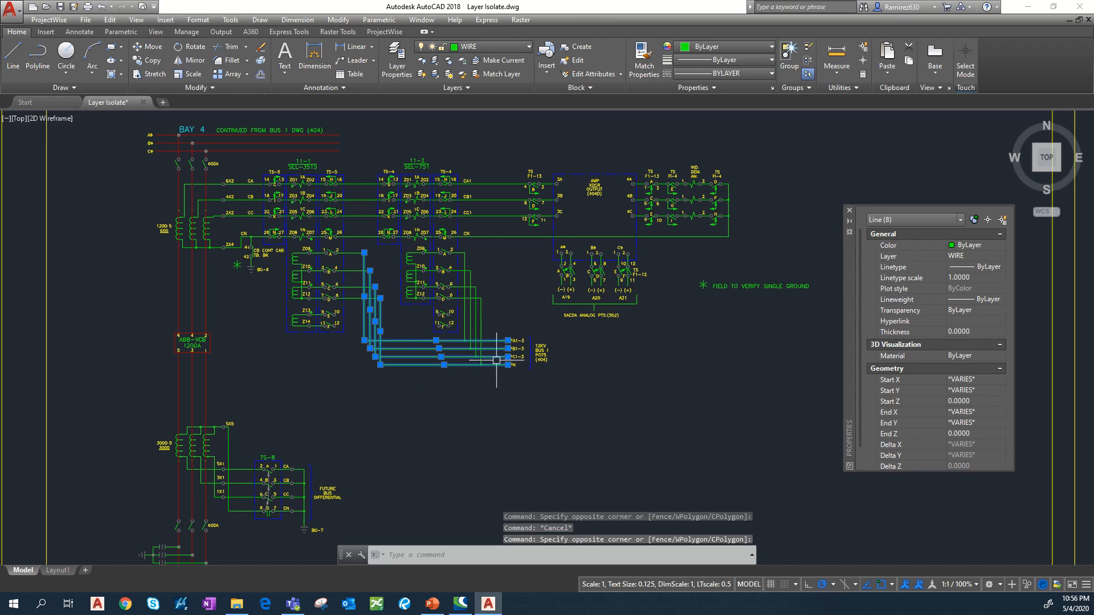
scroll(487, 345, up, 2)
scroll(302, 335, down, 4)
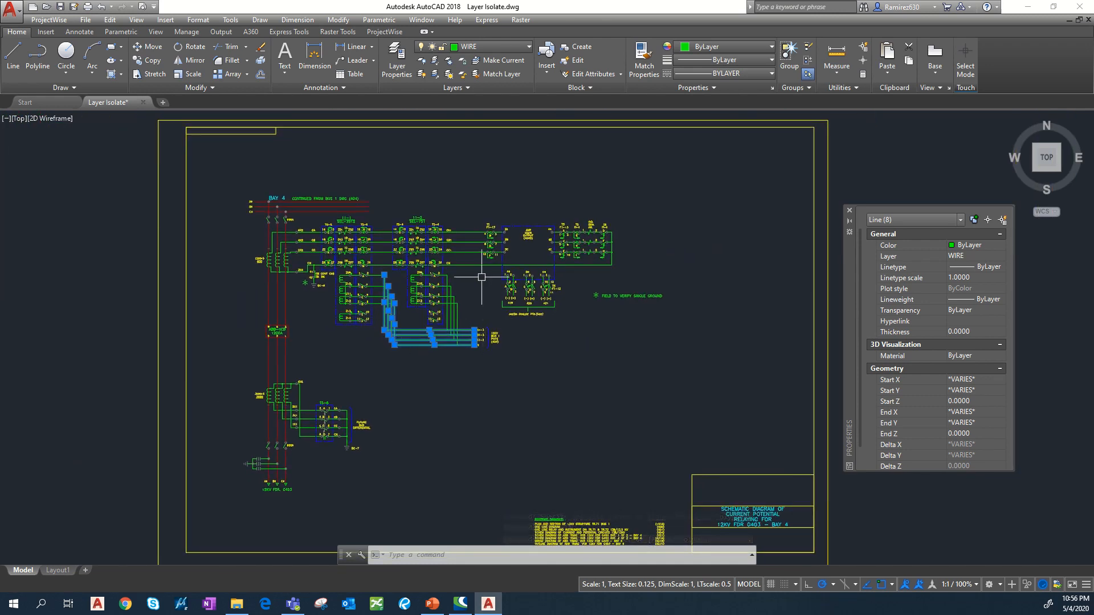
right_click(482, 277)
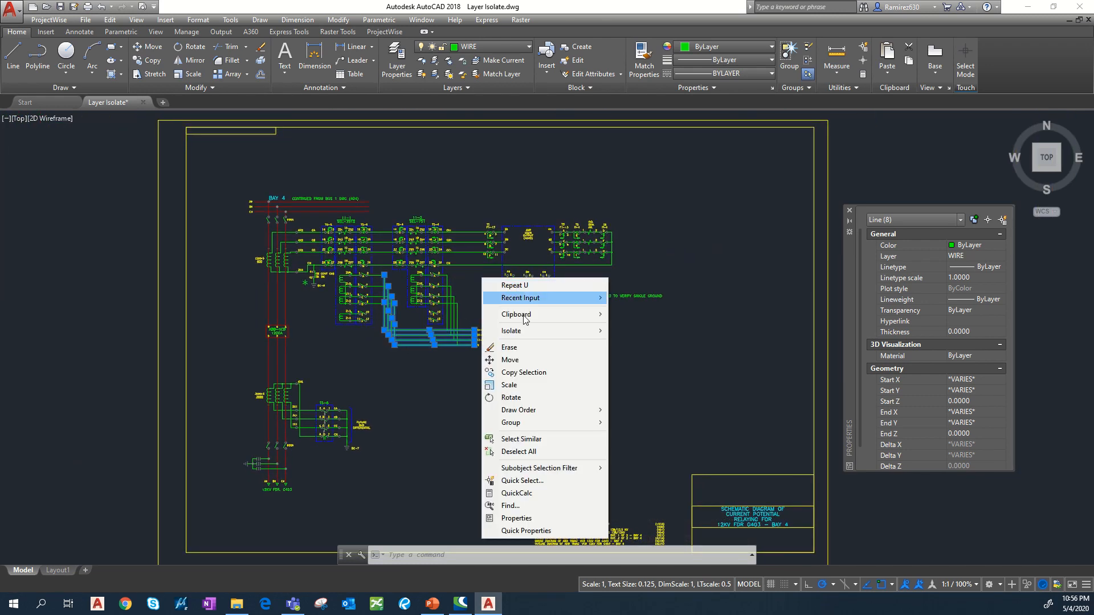
click(530, 442)
middle_drag(452, 369, 493, 363)
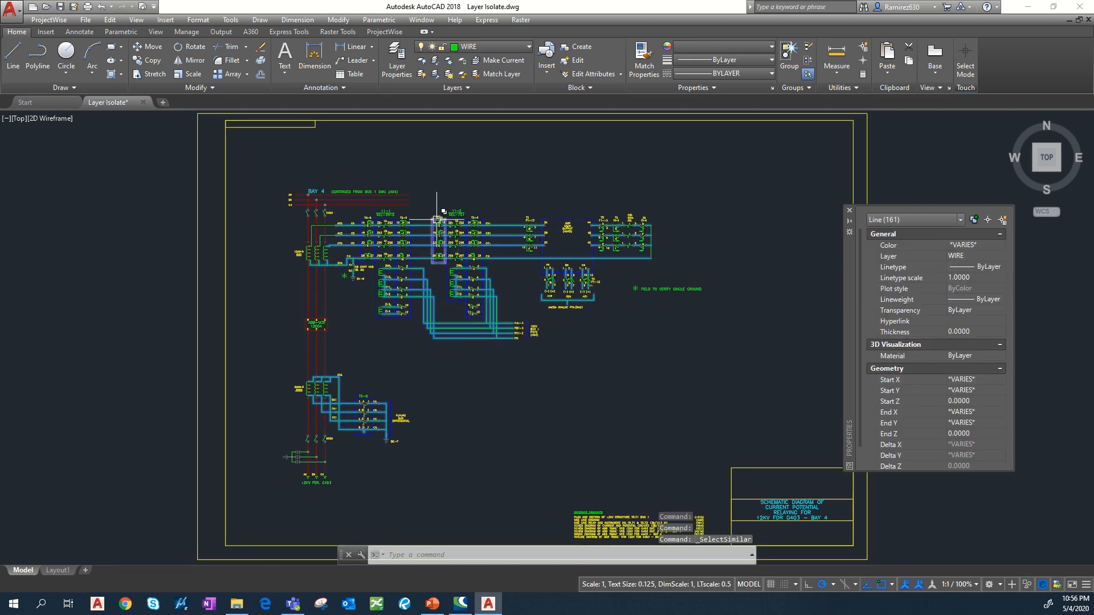
key(Escape)
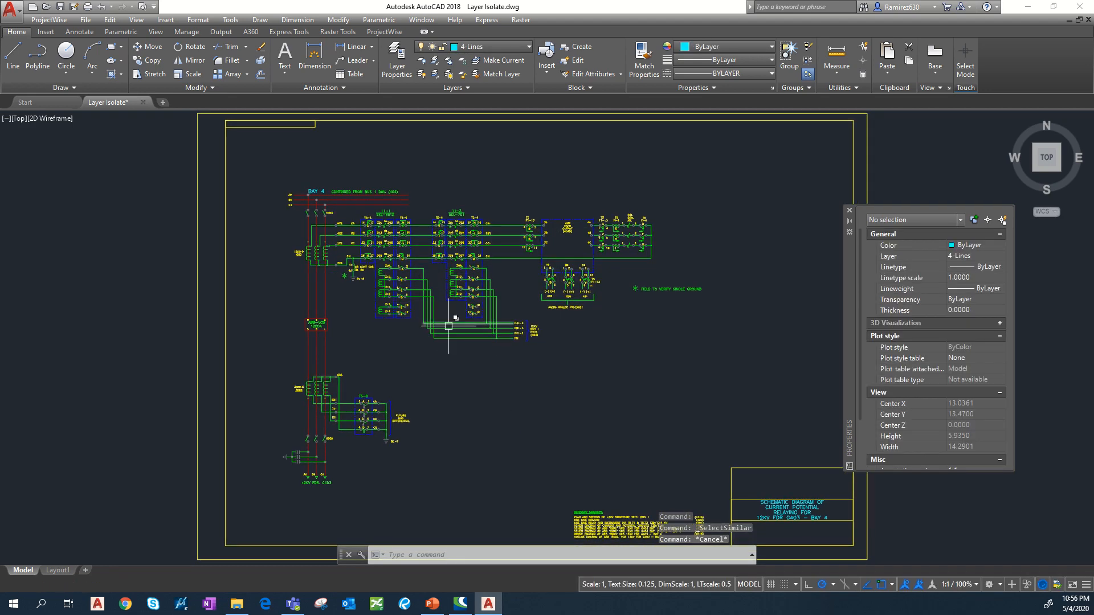
- Reselect the 12KV BUS 1 POTS wires, repeat Select Similar to see which objects it picks up, and deselect everything
scroll(448, 329, up, 6)
click(409, 286)
click(301, 447)
scroll(390, 364, down, 4)
right_click(400, 335)
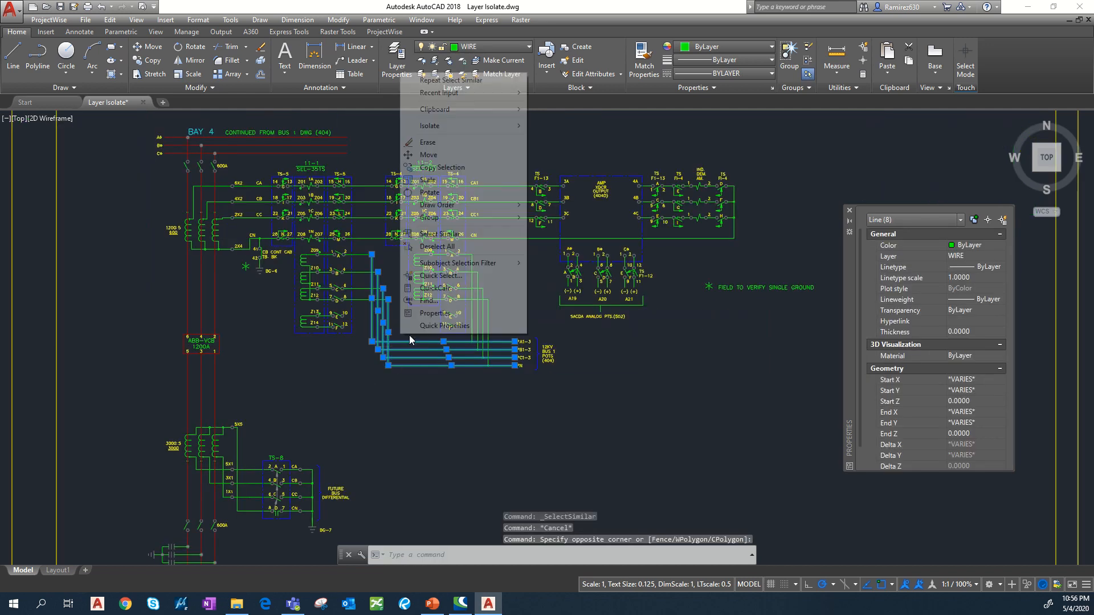
click(450, 234)
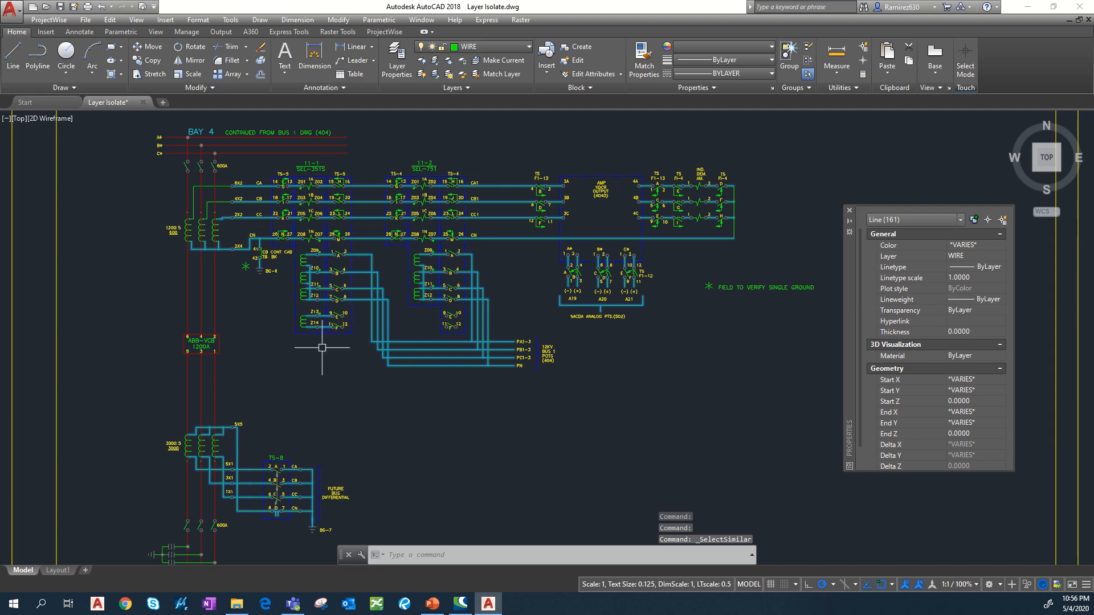
scroll(314, 272, up, 4)
key(Escape)
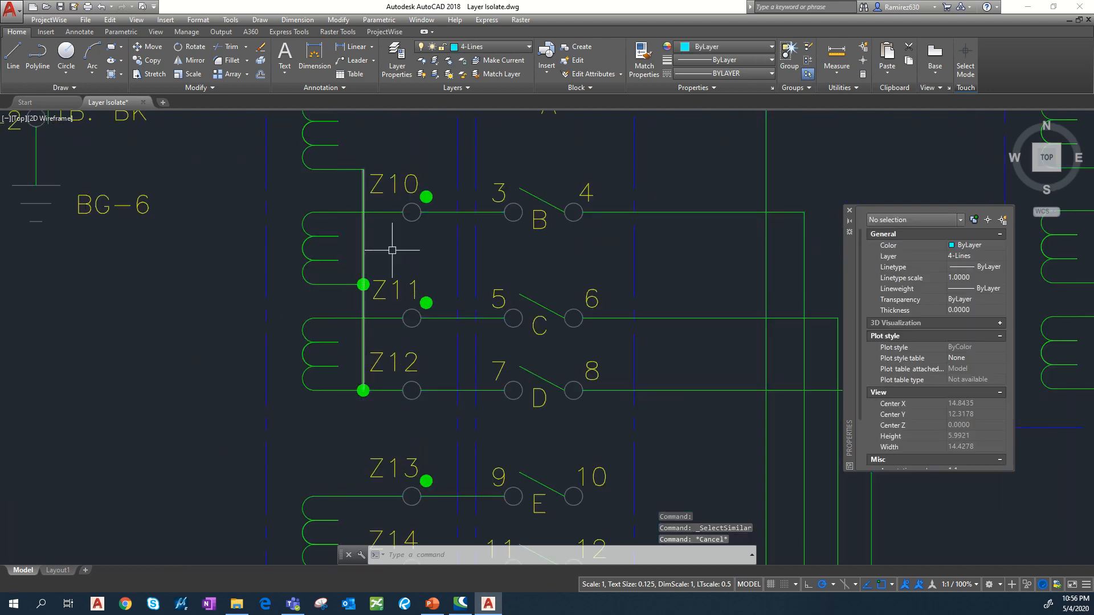
- Move the asterisk text beside the BG-6 ground symbol to the WIRE layer
scroll(239, 231, up, 5)
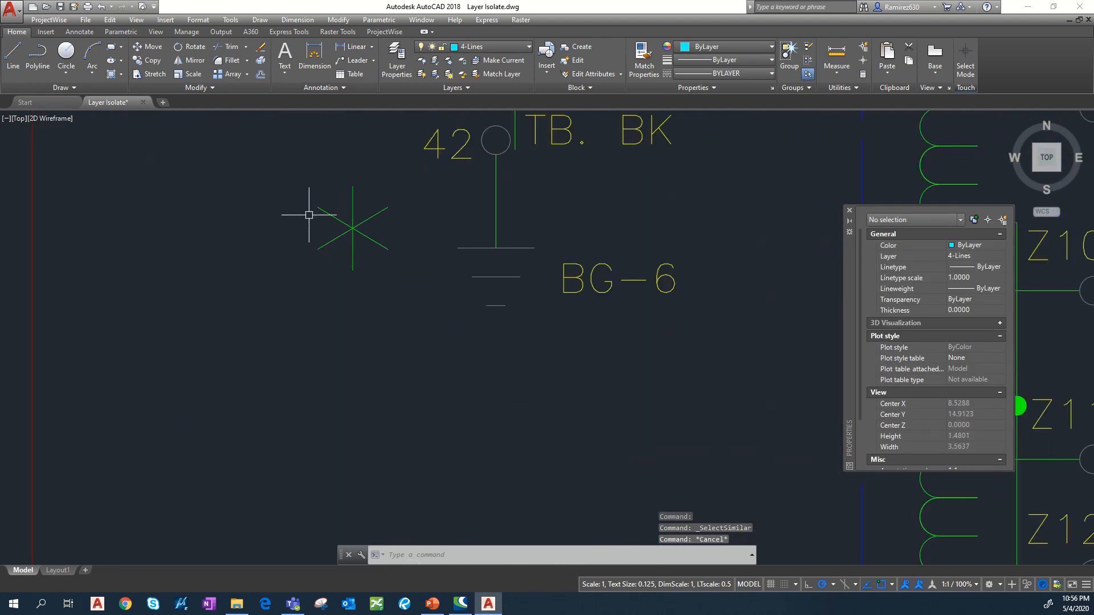
click(325, 208)
scroll(360, 236, down, 5)
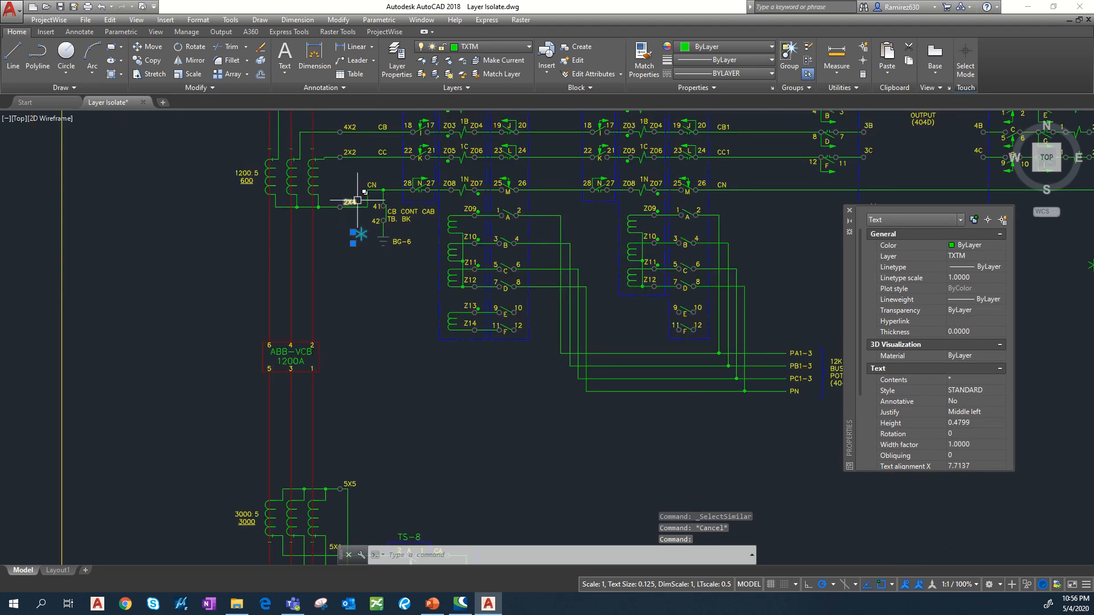
click(488, 47)
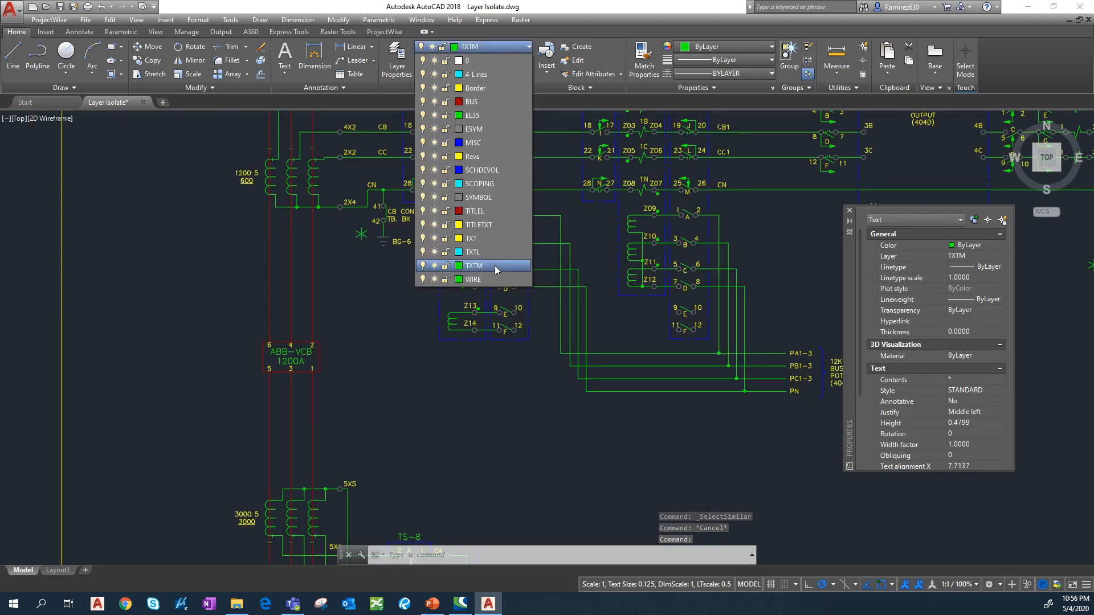
click(489, 278)
scroll(373, 244, up, 5)
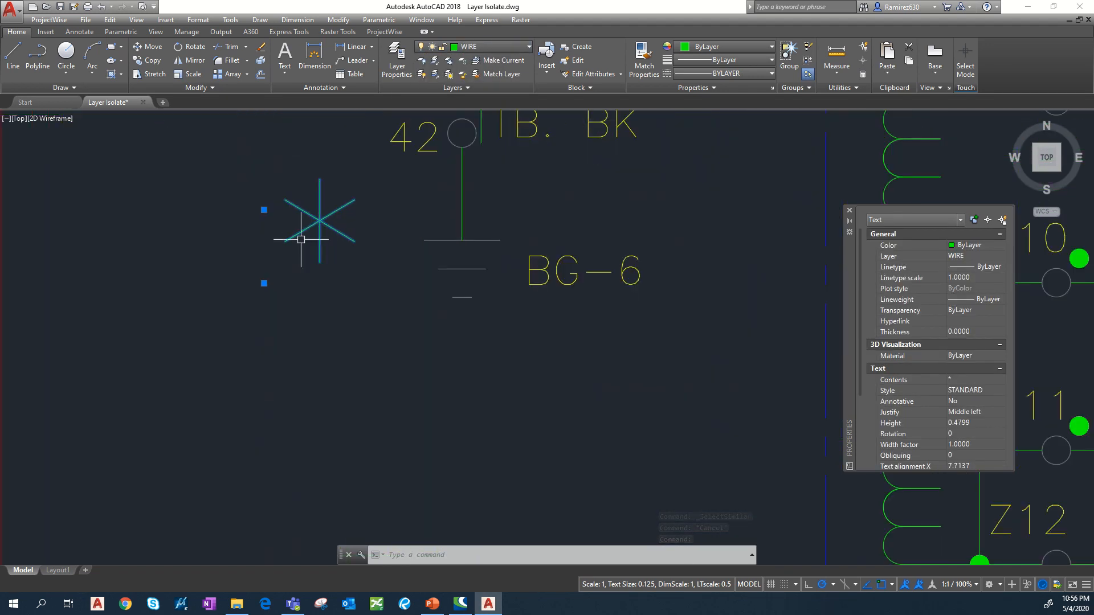
key(Escape)
- Run Select Similar from the 12KV BUS 1 POTS wires and check whether the asterisk beside BG-6 is included, then clear the selection
scroll(342, 256, down, 5)
scroll(596, 347, up, 2)
click(605, 349)
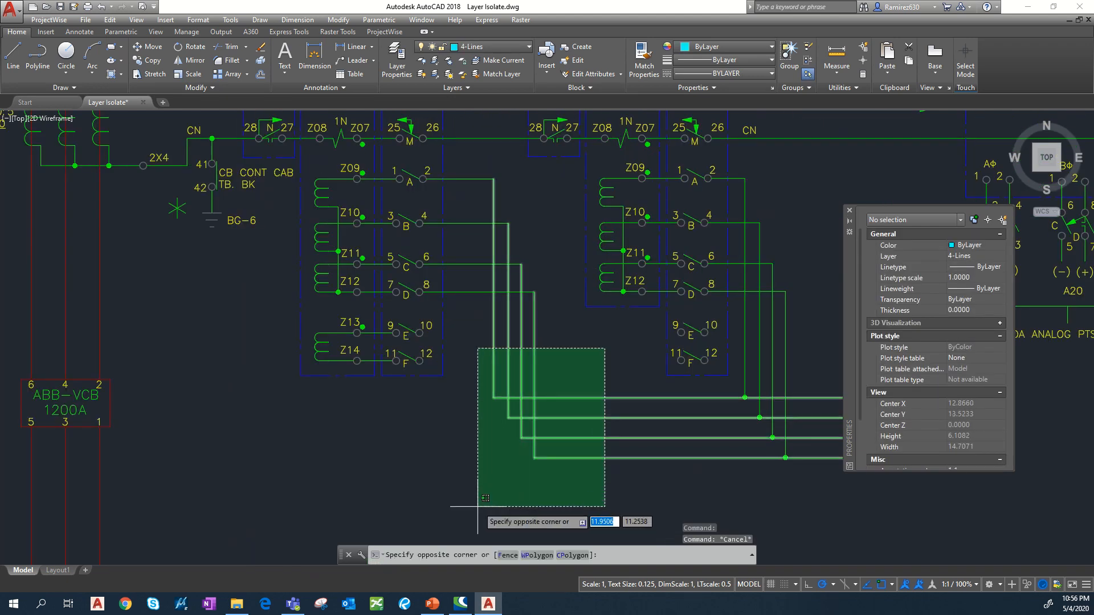
click(485, 499)
right_click(435, 380)
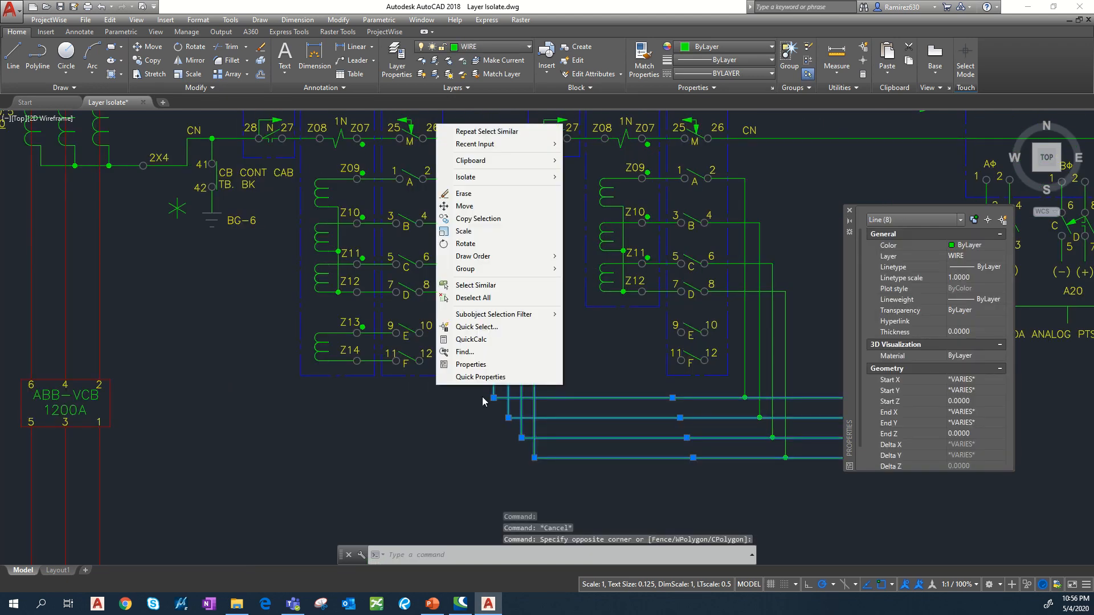
click(491, 285)
scroll(513, 319, down, 5)
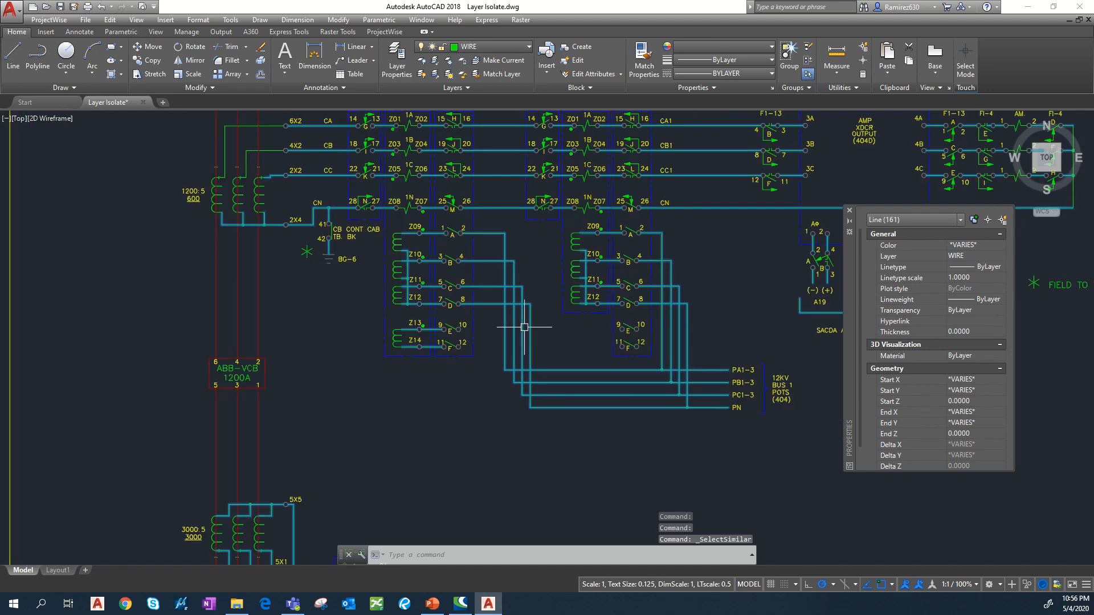
scroll(363, 308, up, 6)
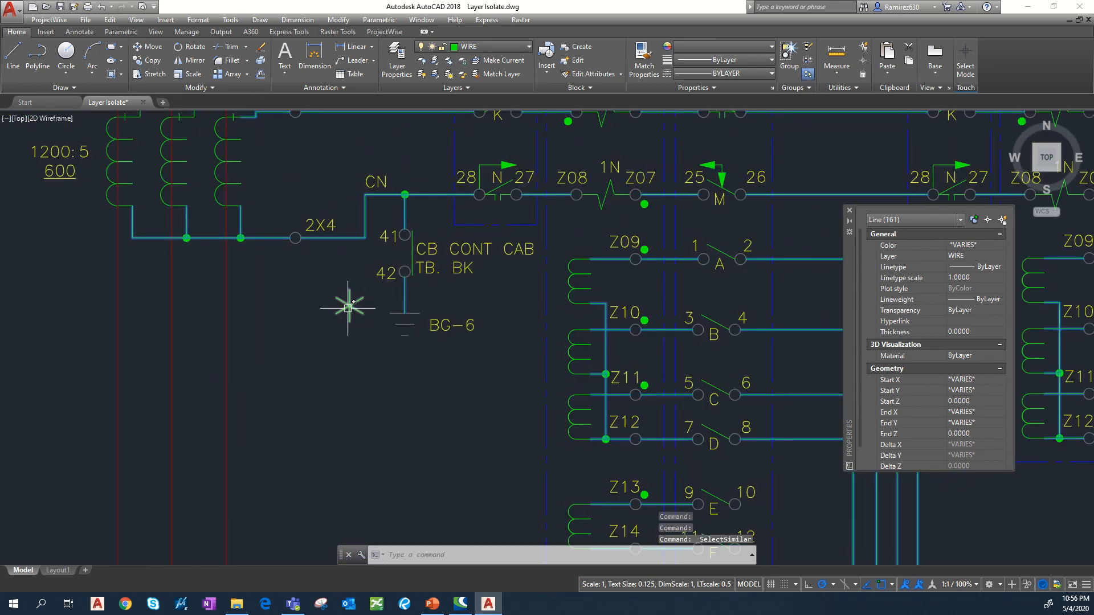
scroll(347, 317, down, 2)
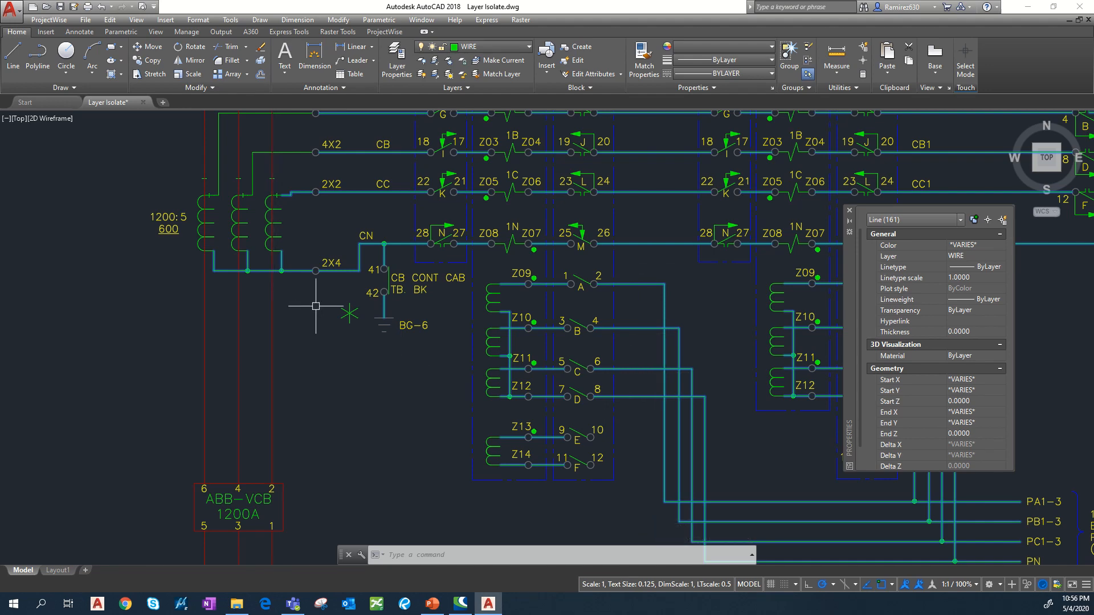
key(Escape)
- Draw a vertical line about 10.8 units long to the left of the drawing border
scroll(342, 290, down, 3)
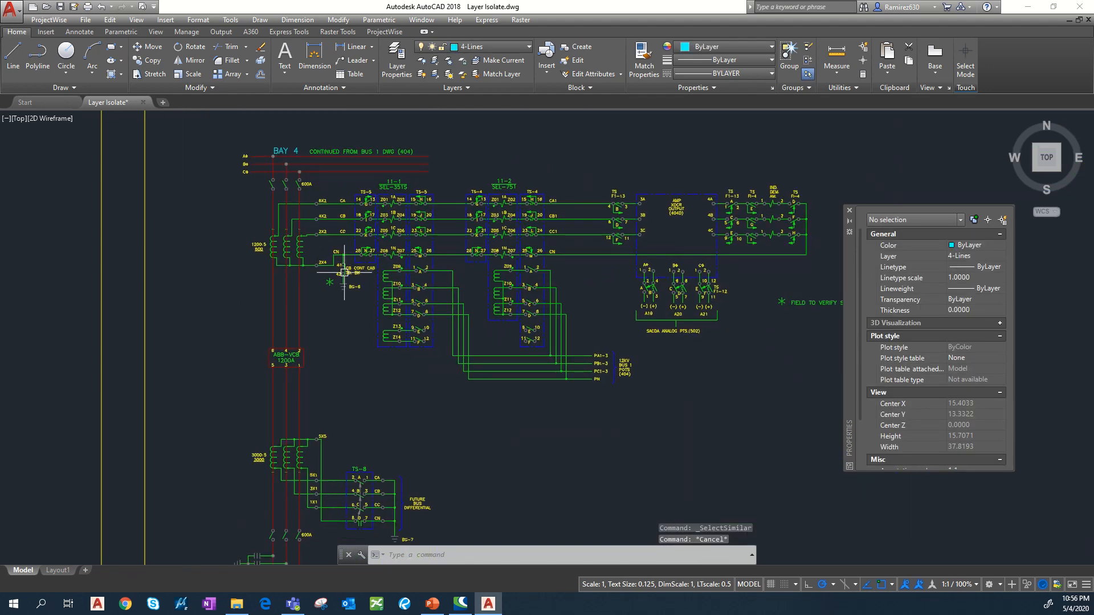
scroll(359, 272, down, 2)
middle_click(380, 332)
middle_click(380, 332)
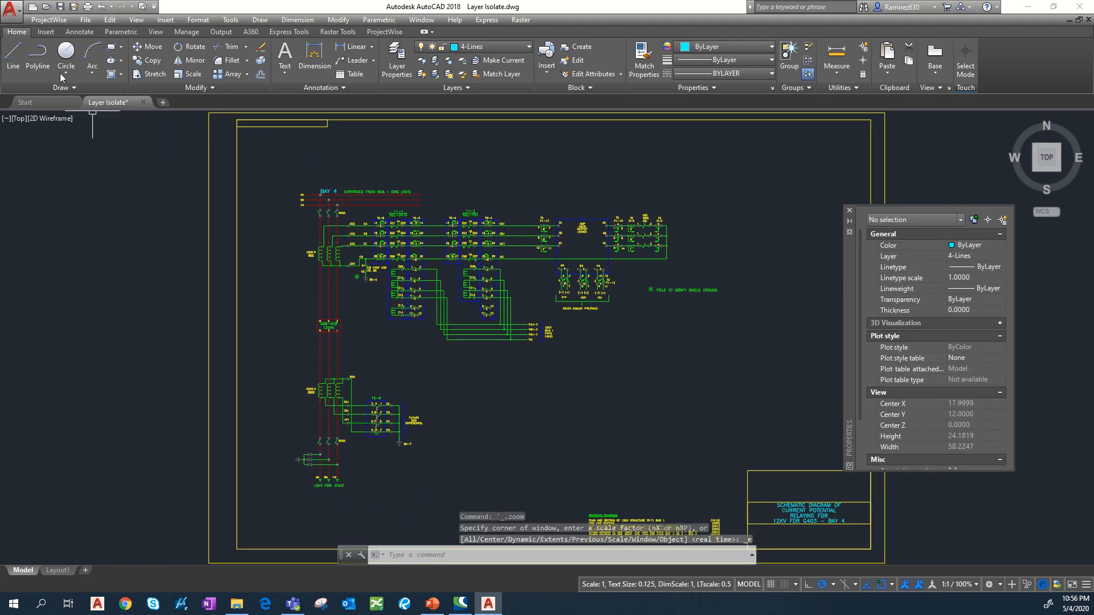
click(12, 54)
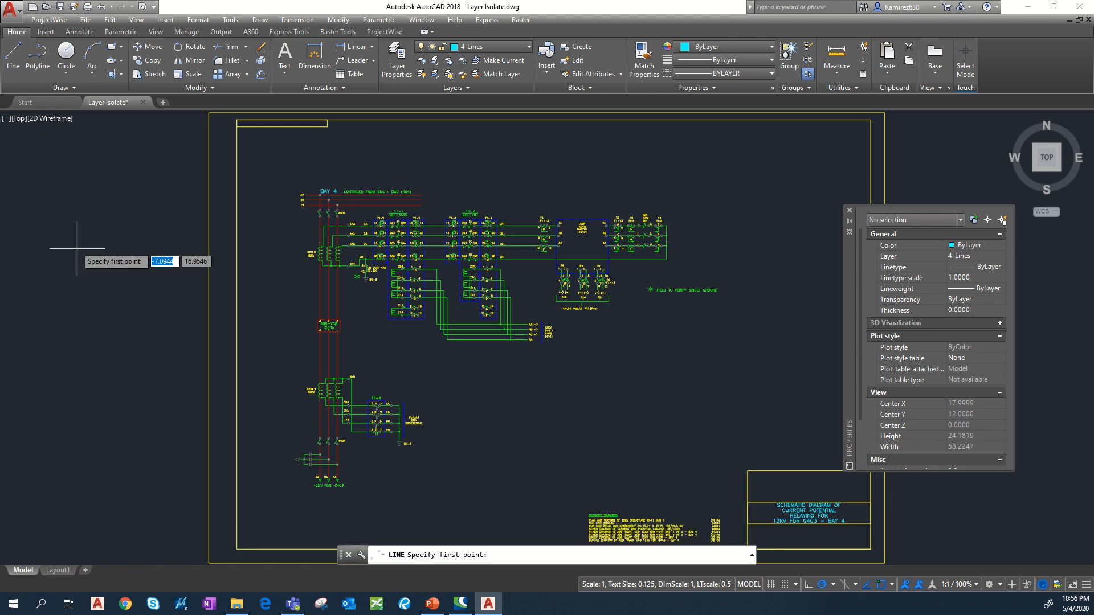
click(160, 158)
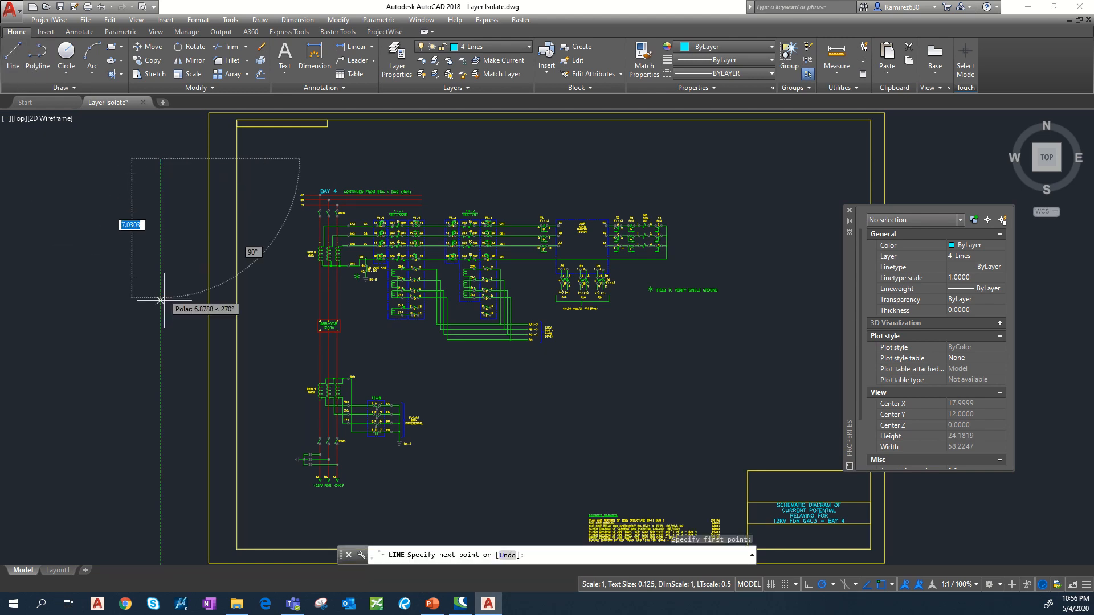
click(160, 361)
key(Escape)
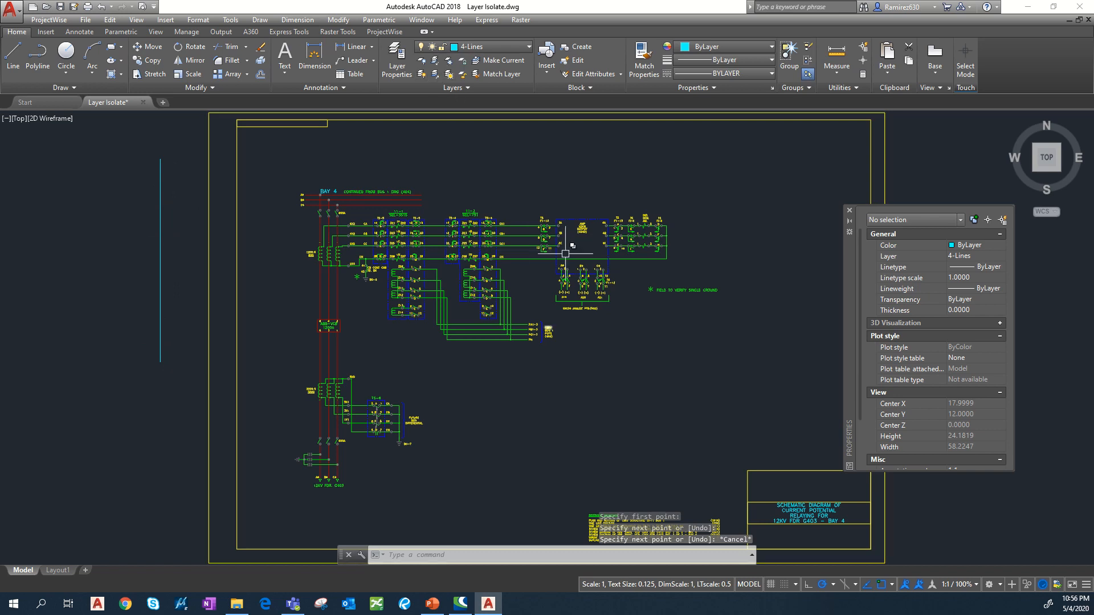
- Match the properties of the PN wire onto the new vertical line outside the border
click(643, 56)
click(469, 341)
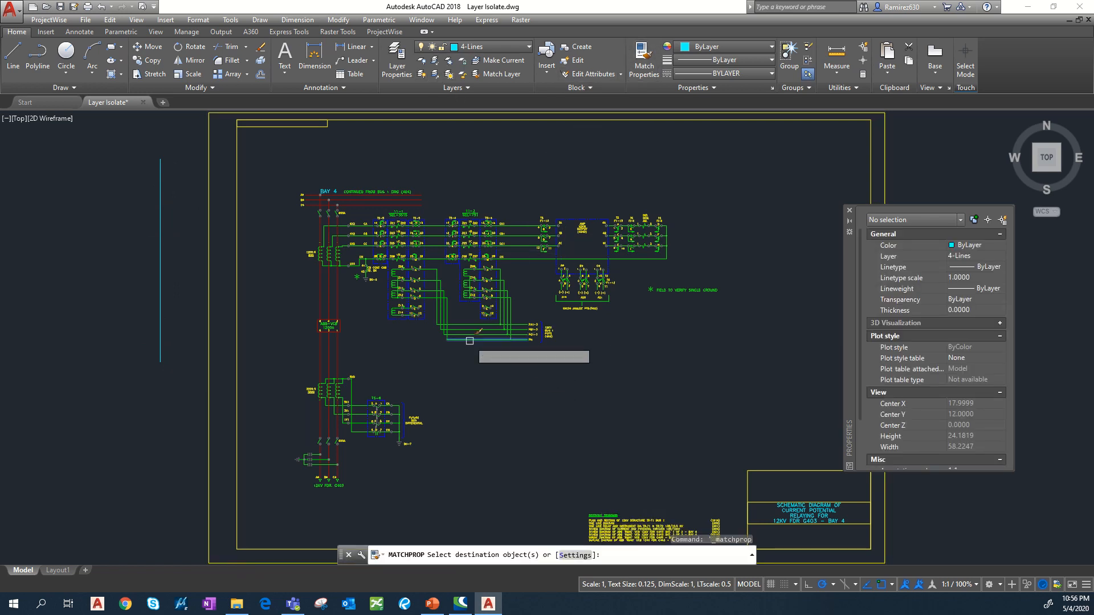
click(175, 238)
click(102, 308)
key(Escape)
- Isolate the WIRE layer using the vertical line outside the border as the reference object
click(173, 187)
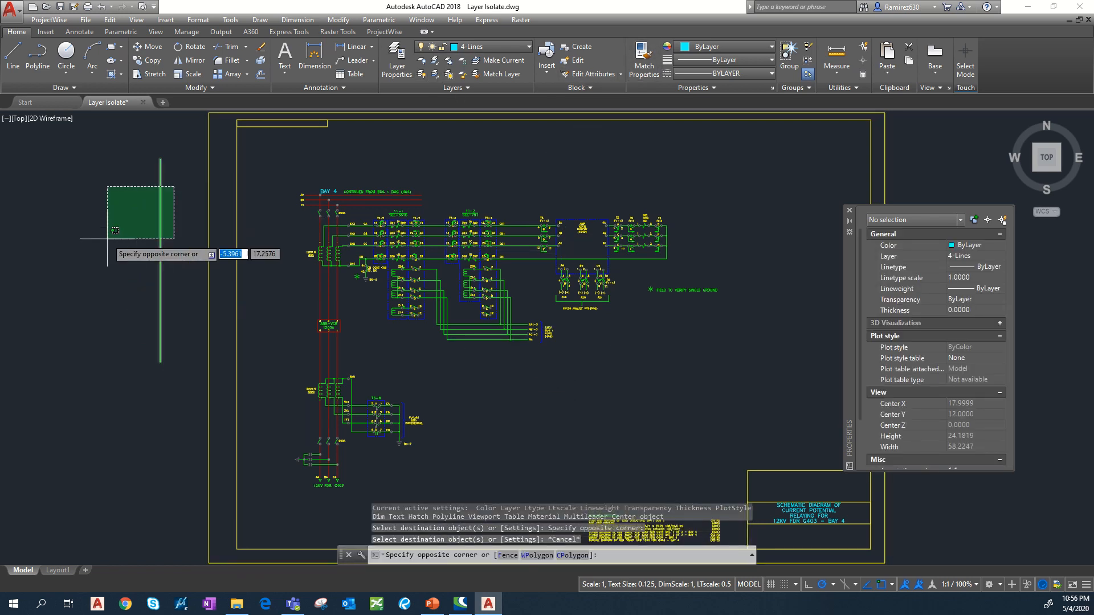
click(114, 232)
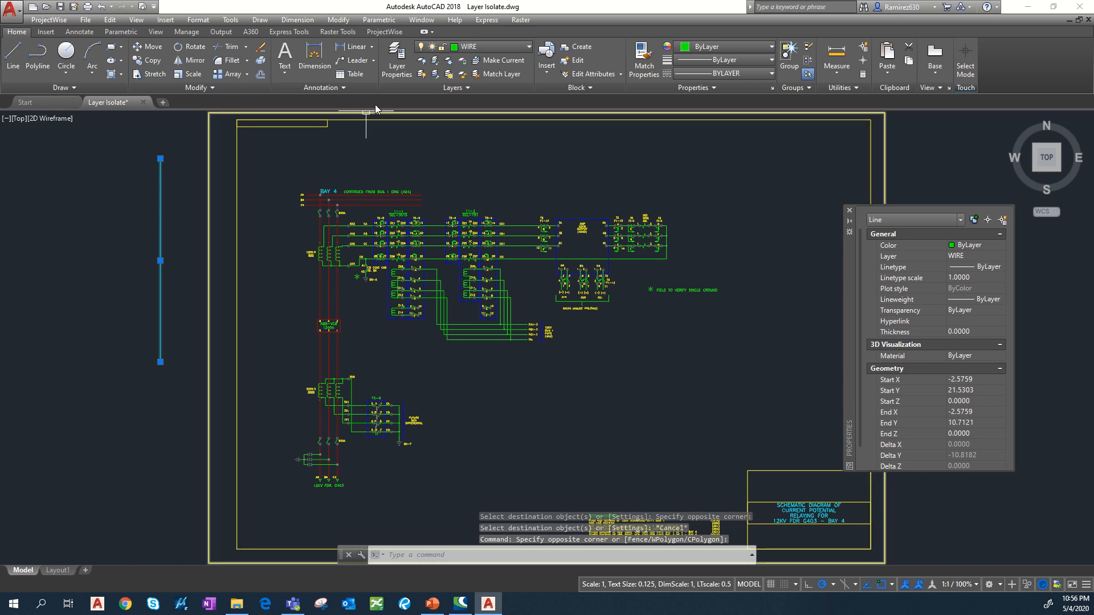
click(434, 63)
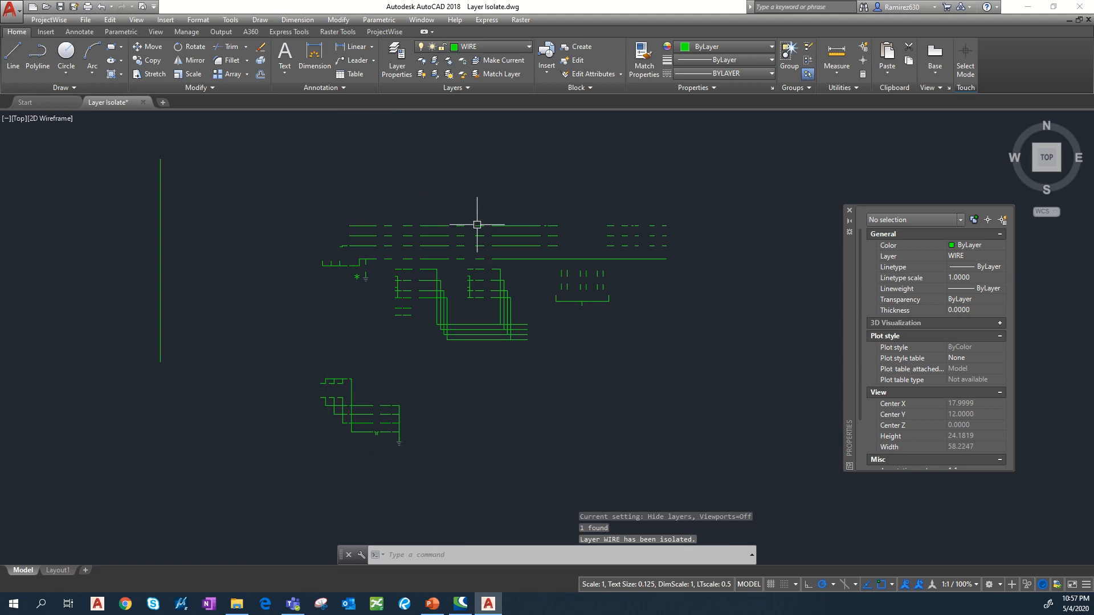
- Check the properties of the vertical line outside the border, then clear the selection
click(197, 145)
click(117, 220)
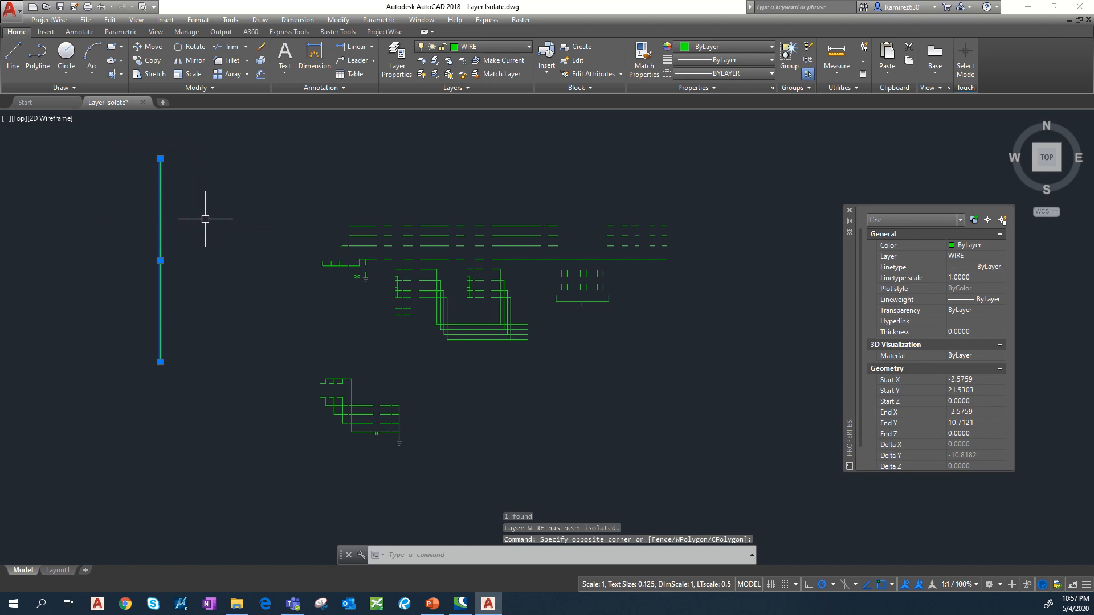
key(Escape)
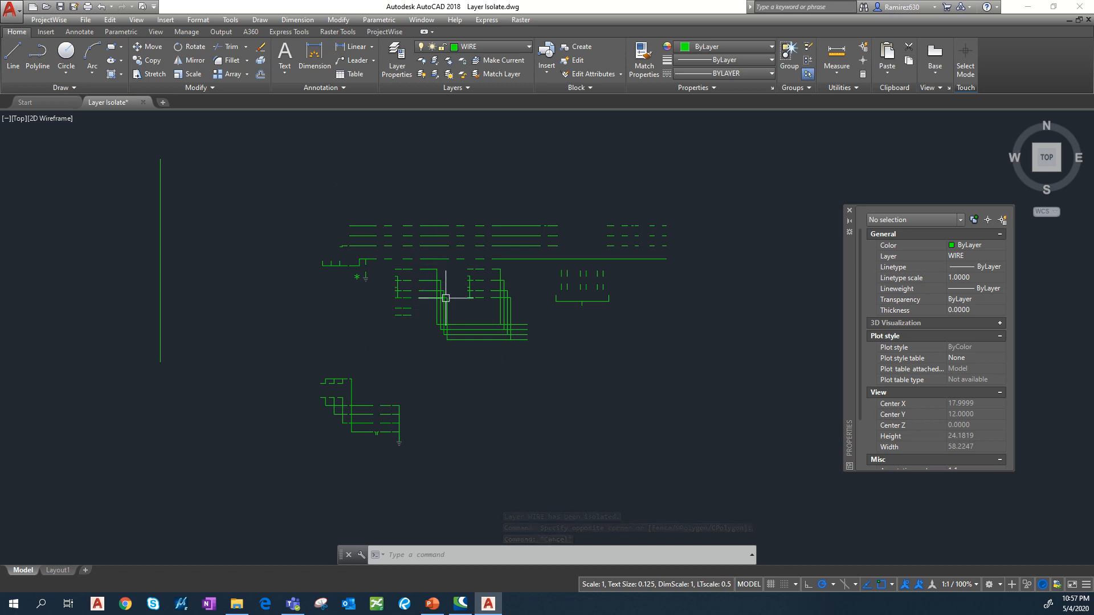
- Inspect the isolated ground symbol near the asterisk and the lower wiring, then review which layers are turned off
scroll(362, 274, up, 10)
click(402, 267)
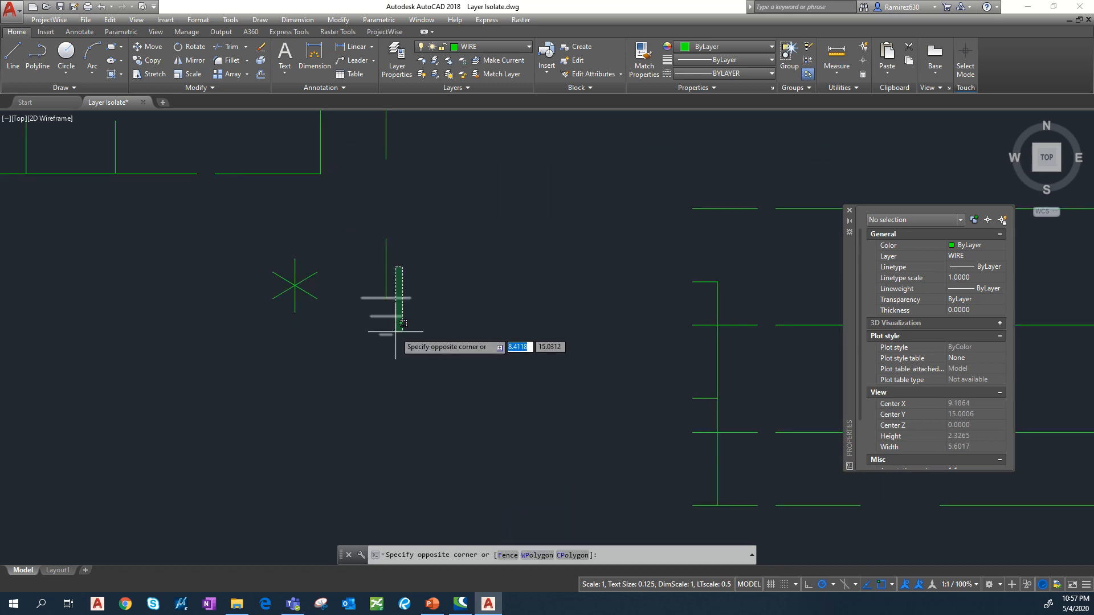
key(Escape)
click(404, 298)
key(Escape)
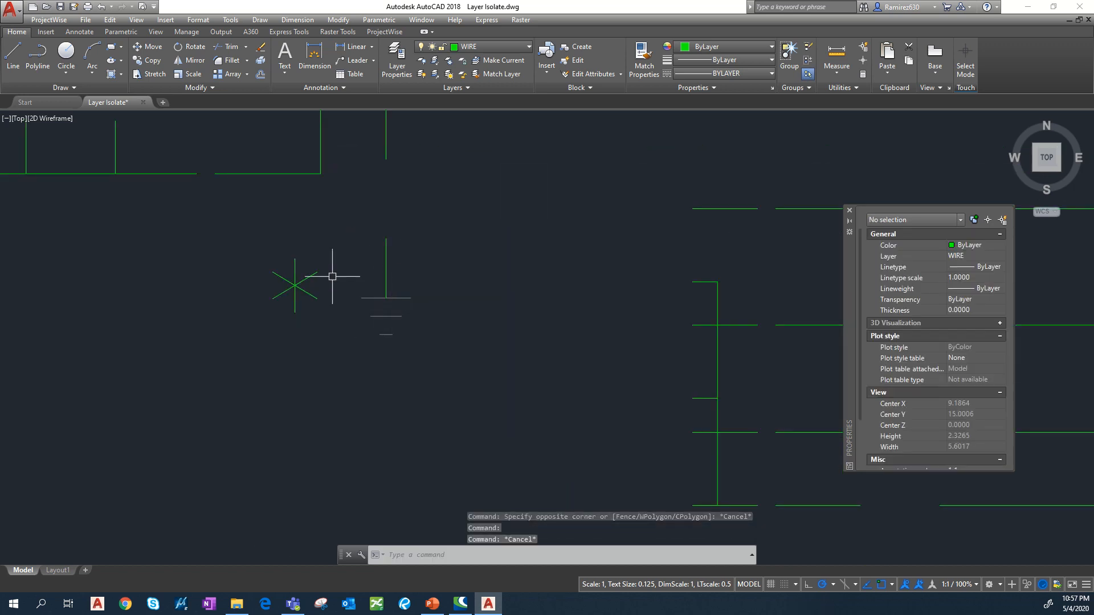
scroll(414, 251, down, 8)
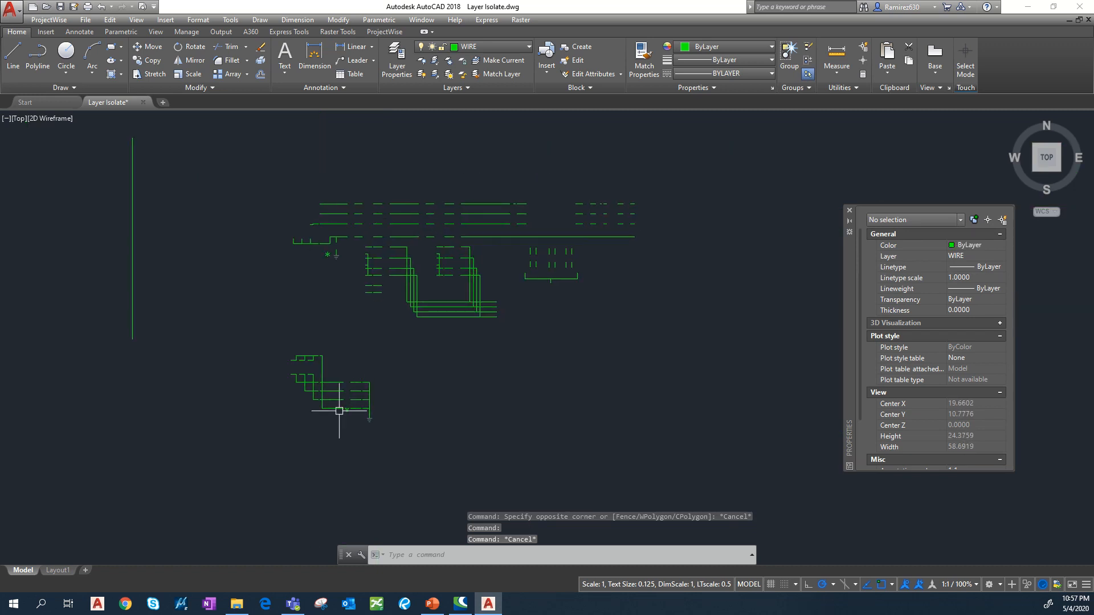
scroll(397, 436, up, 8)
scroll(397, 435, down, 10)
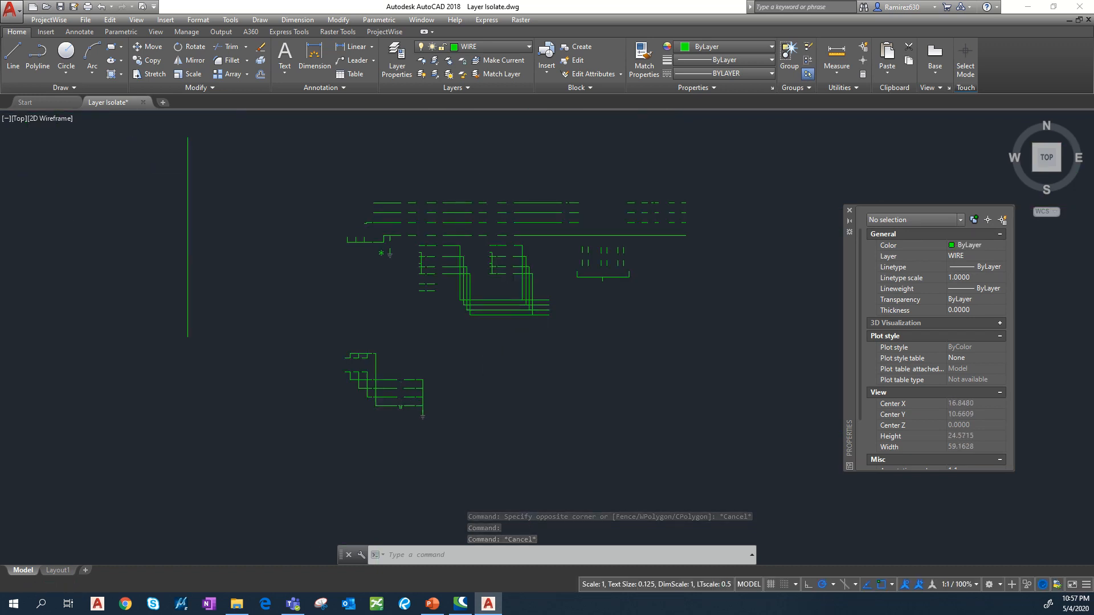
middle_click(501, 232)
middle_click(501, 232)
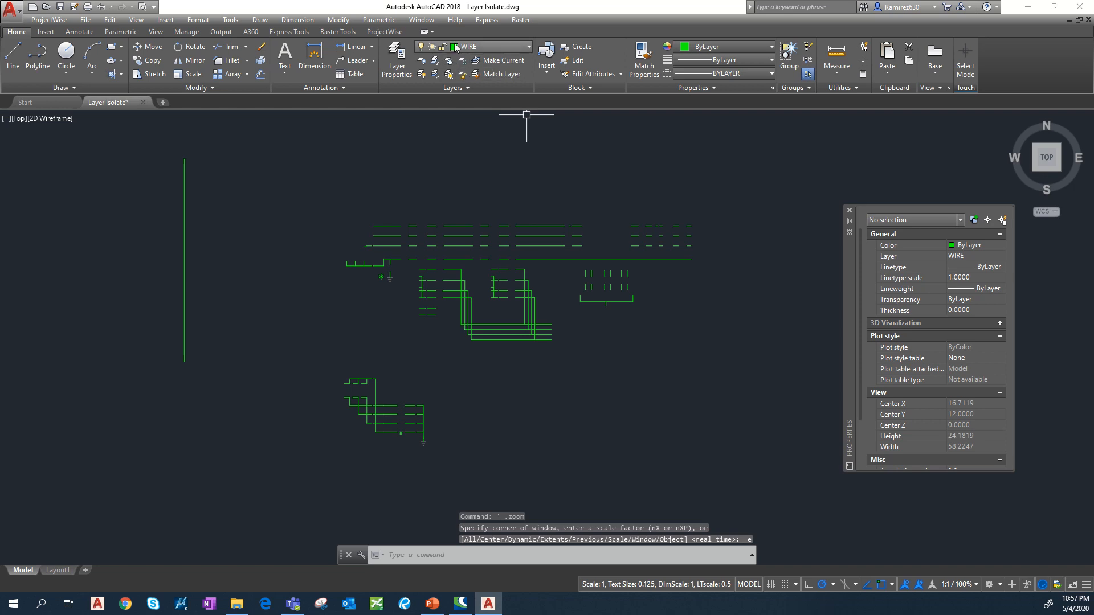
click(488, 48)
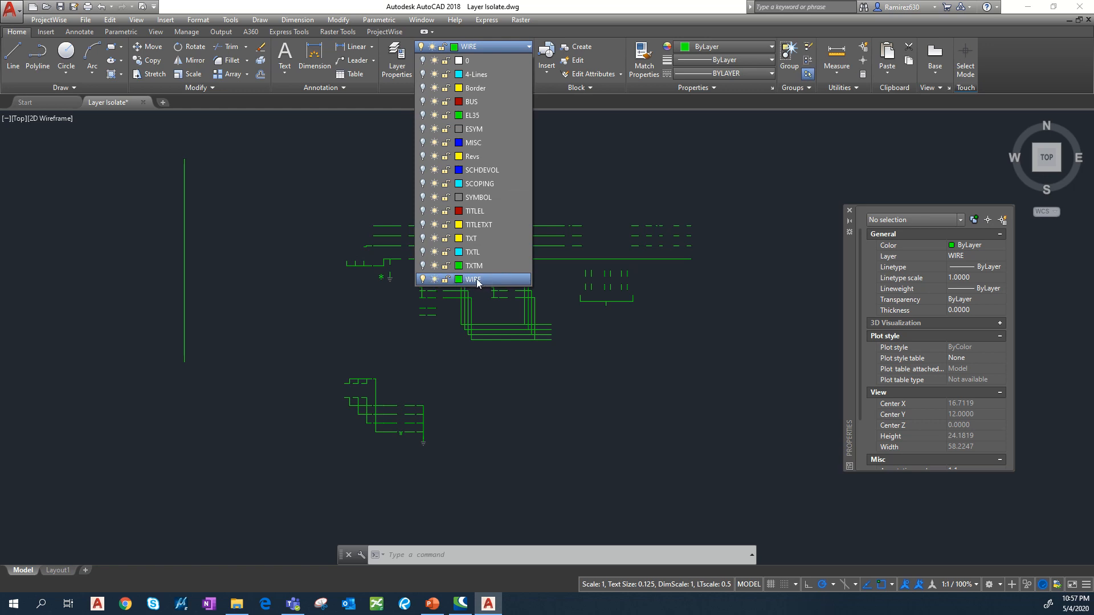
click(639, 330)
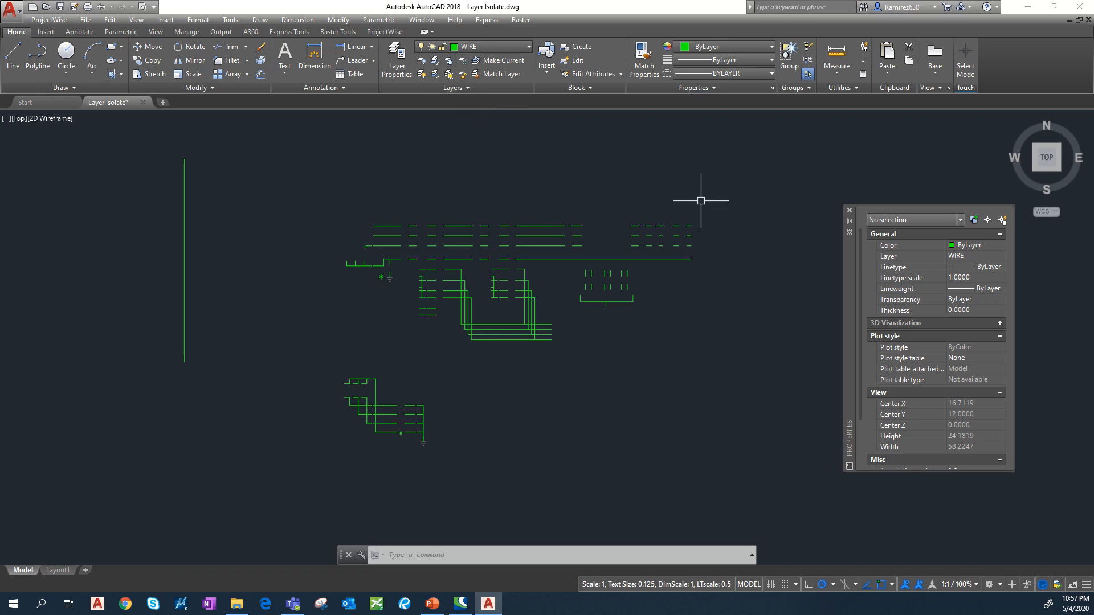
- Move the ground symbol block beside the asterisk to the SYMBOL layer and dismiss the warning
scroll(405, 283, up, 10)
click(262, 204)
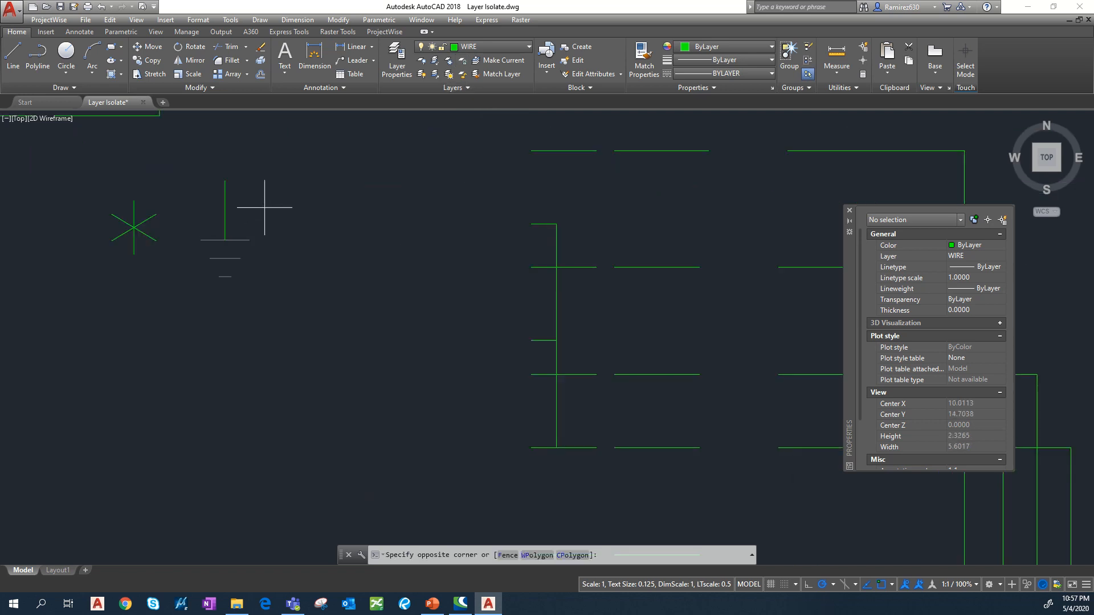
click(234, 288)
middle_drag(255, 236, 417, 252)
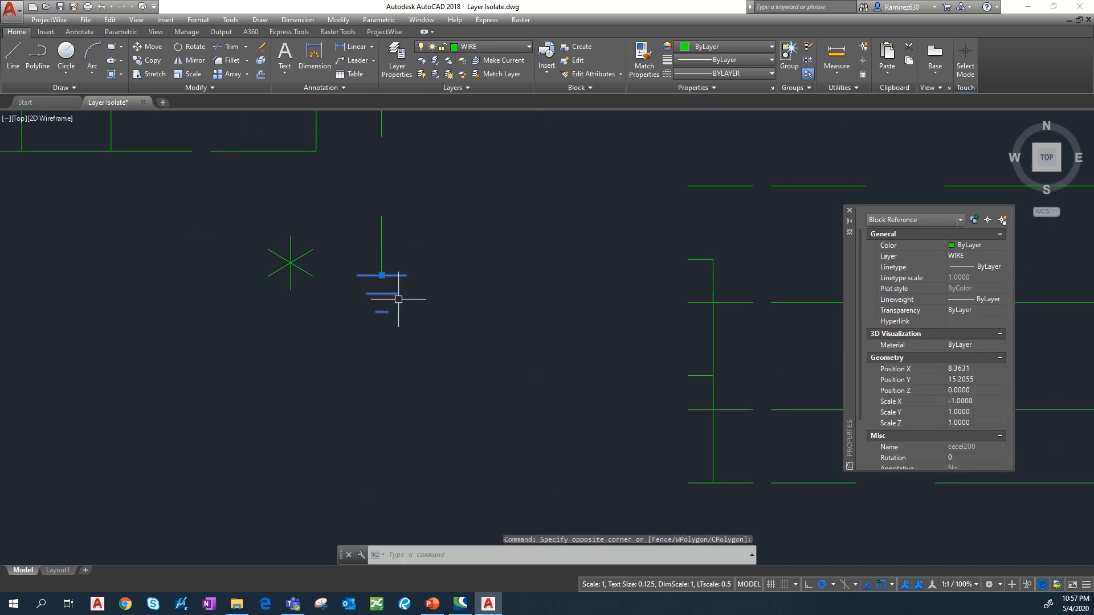
click(486, 46)
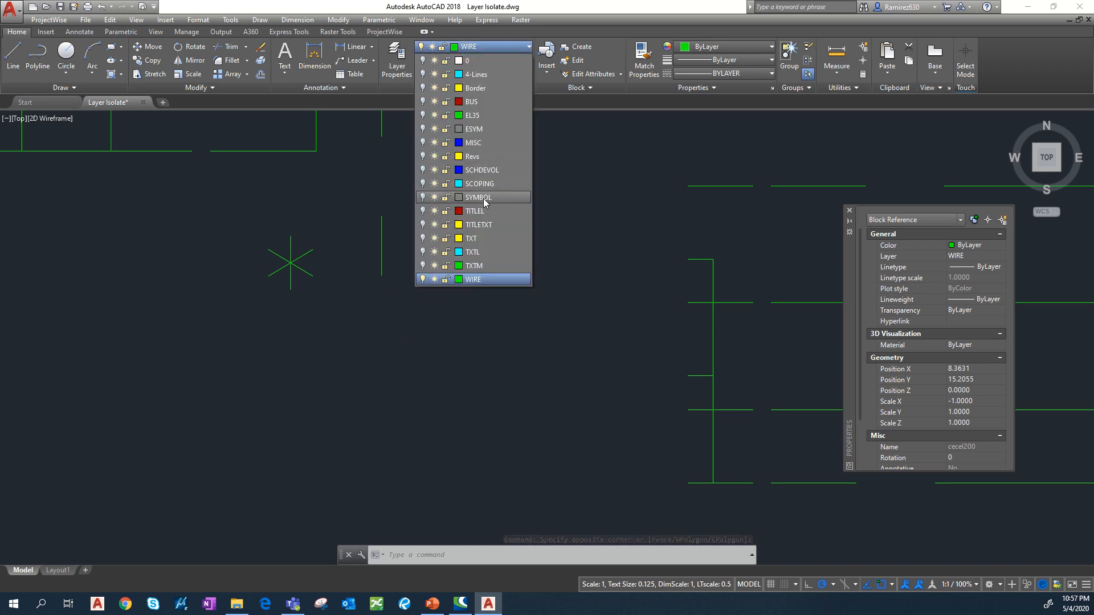
click(483, 199)
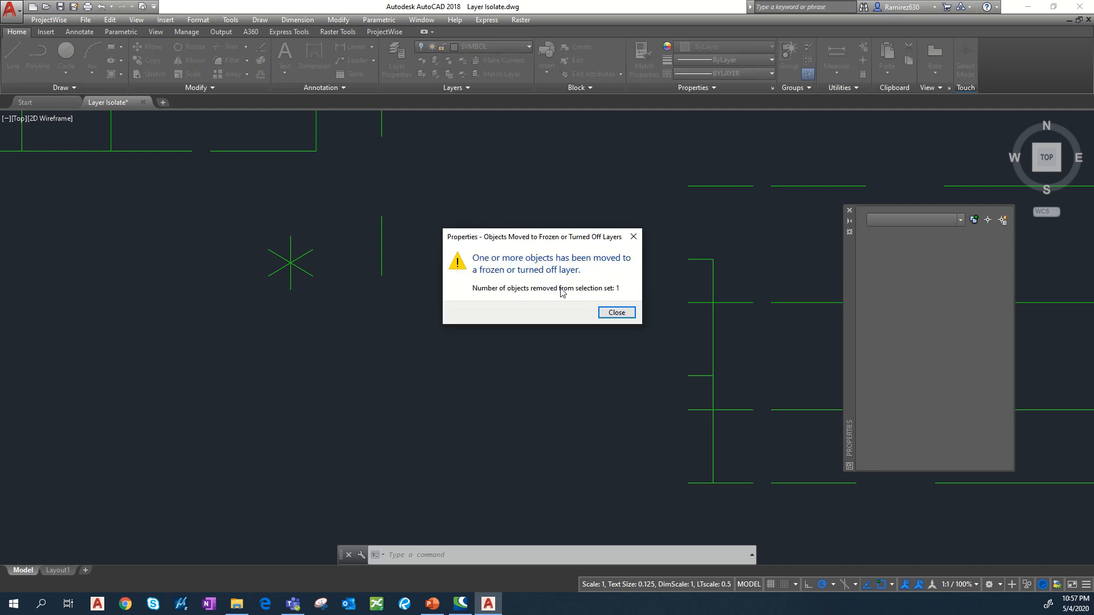
click(616, 312)
- Move the short wire segments at the far end of the upper circuits and the long wire beneath them to the BUS layer
scroll(482, 294, down, 6)
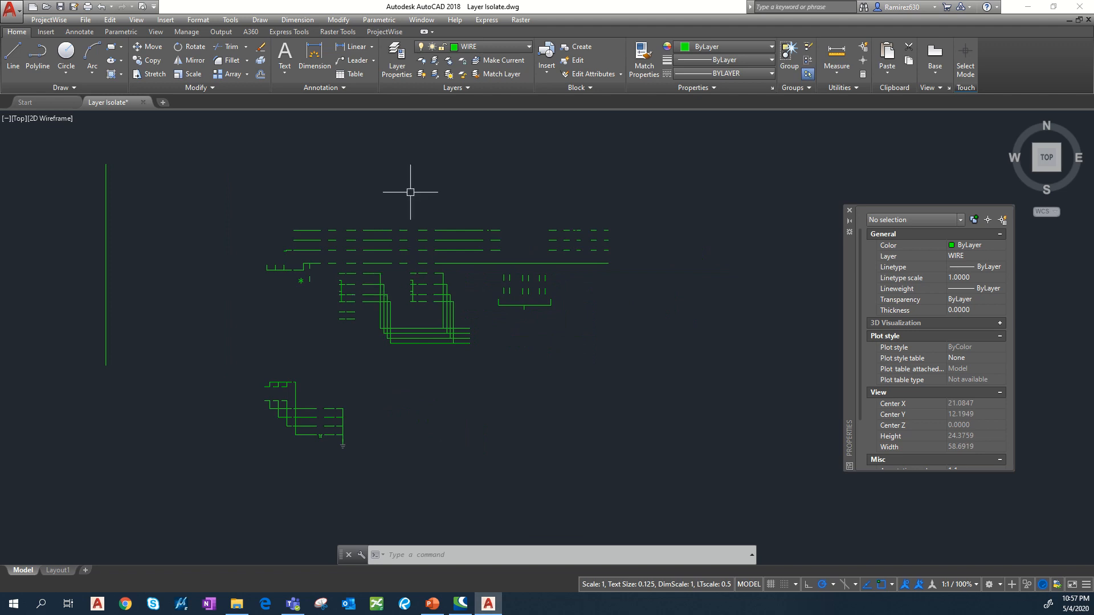
click(628, 195)
click(507, 274)
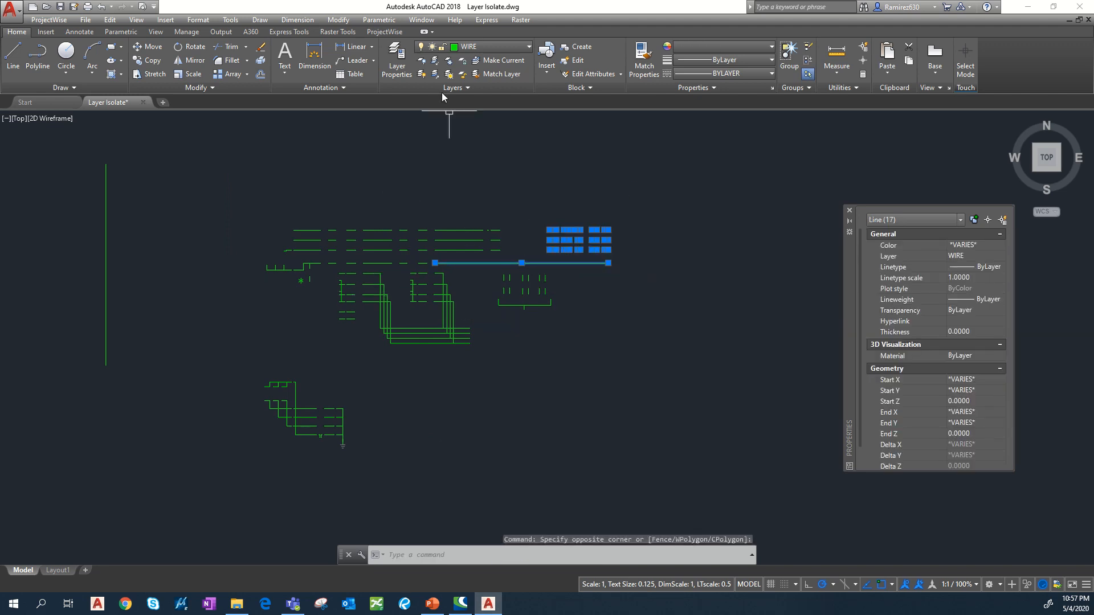
click(484, 47)
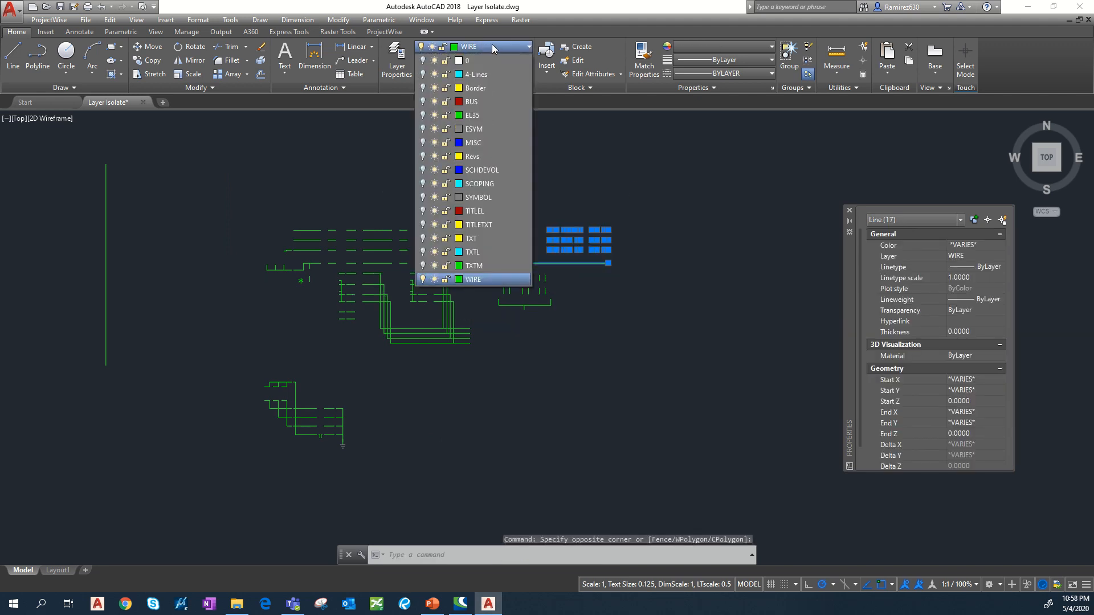
click(497, 104)
click(616, 313)
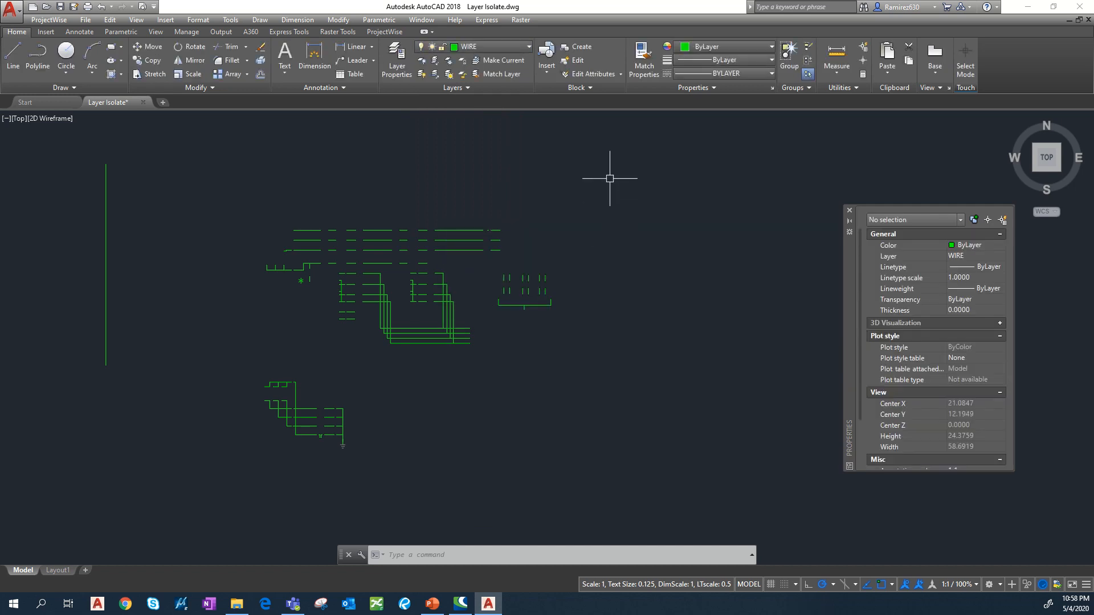
click(610, 177)
click(209, 480)
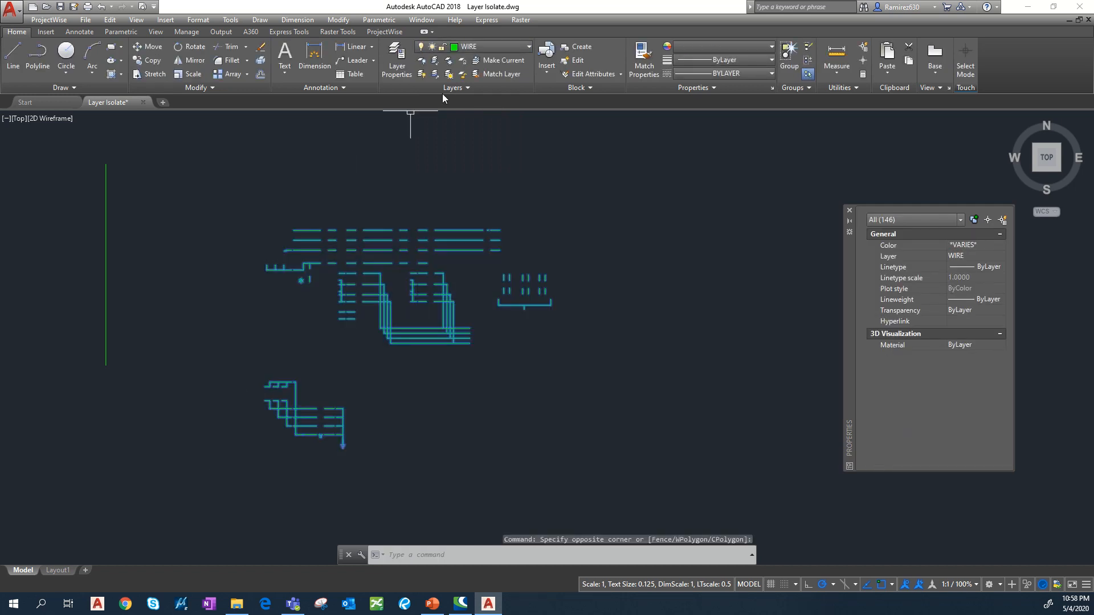
key(Escape)
- Move the ground symbol block at the end of the lower circuit's vertical wire to the SYMBOL layer
scroll(318, 456, up, 6)
click(499, 400)
click(457, 423)
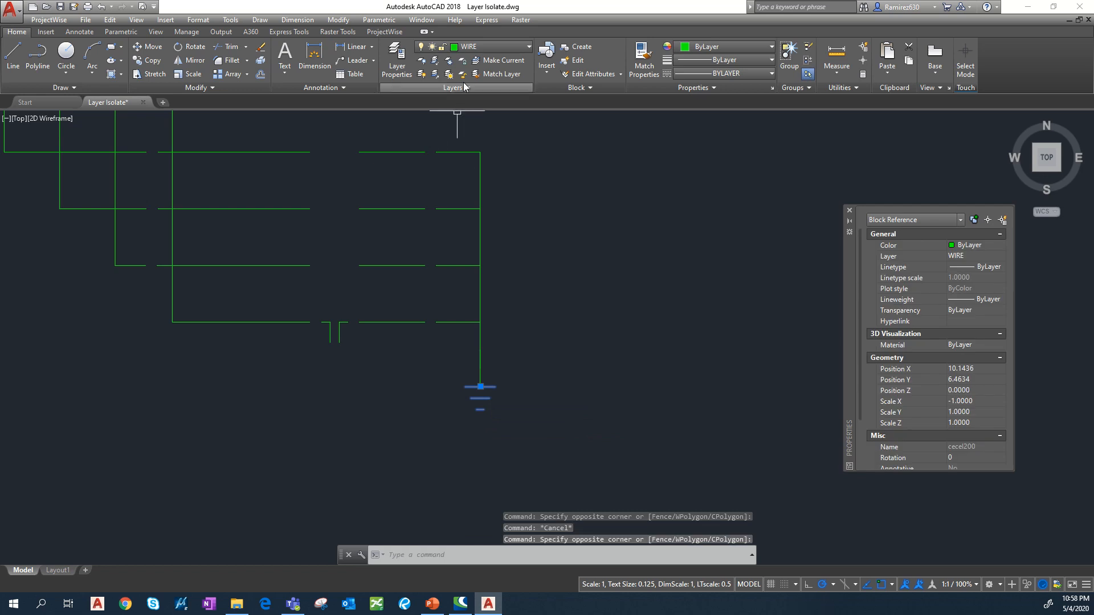
click(484, 46)
click(479, 197)
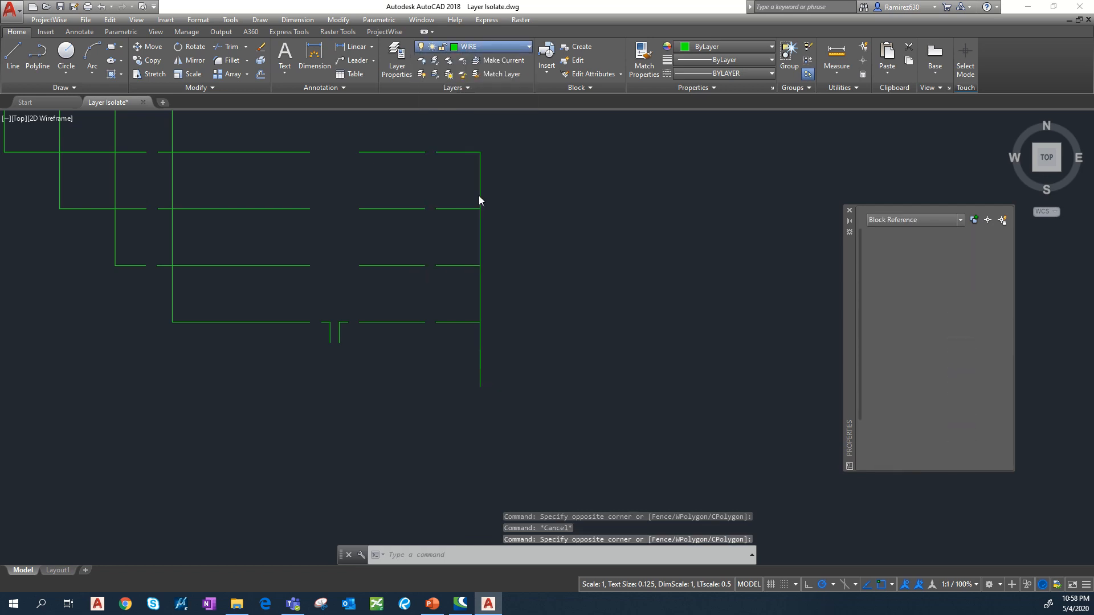
click(614, 313)
- Move all remaining isolated objects except the vertical line outside the border to the BUS layer
scroll(449, 321, down, 8)
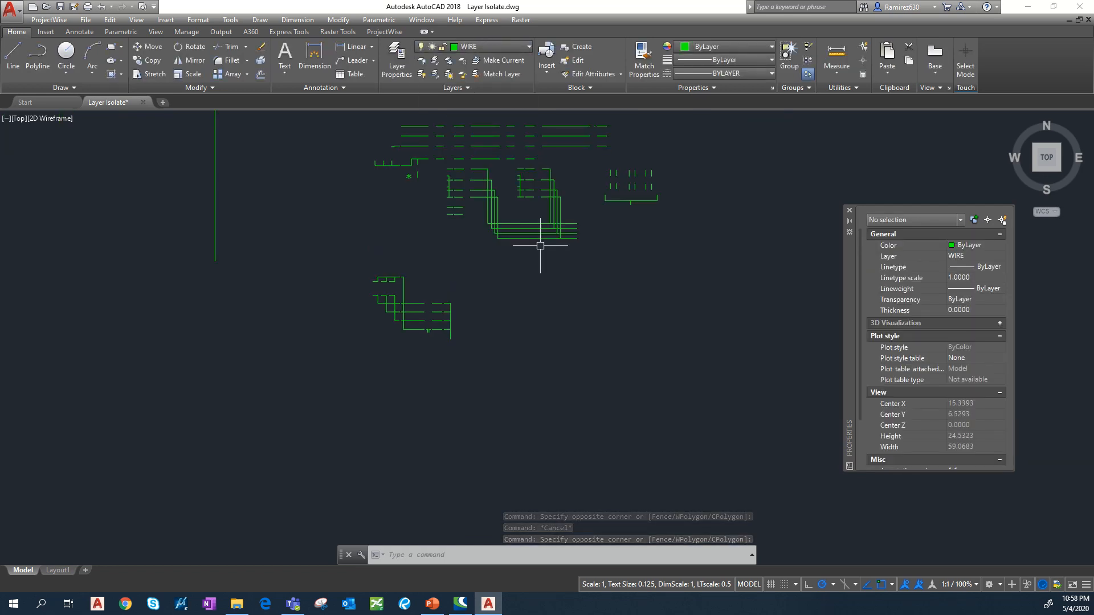
click(642, 171)
click(230, 480)
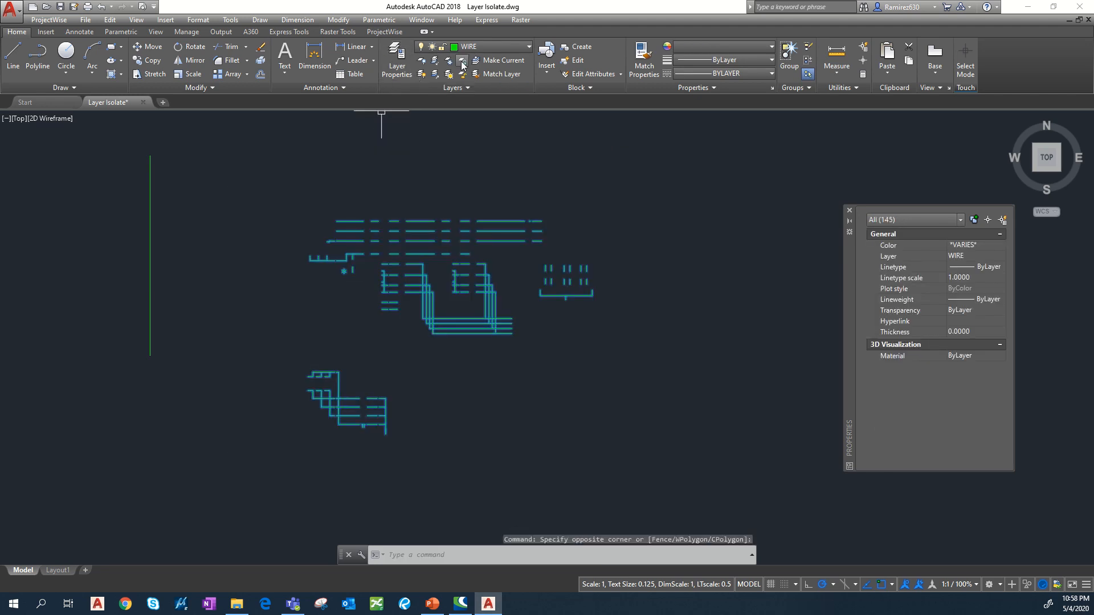
click(484, 46)
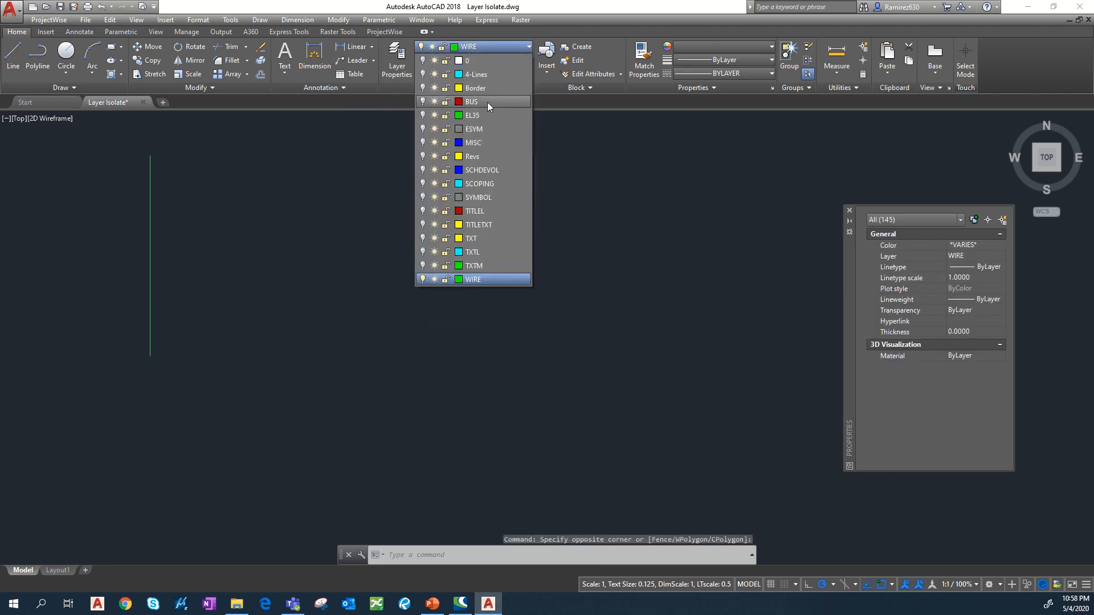
click(487, 102)
click(617, 313)
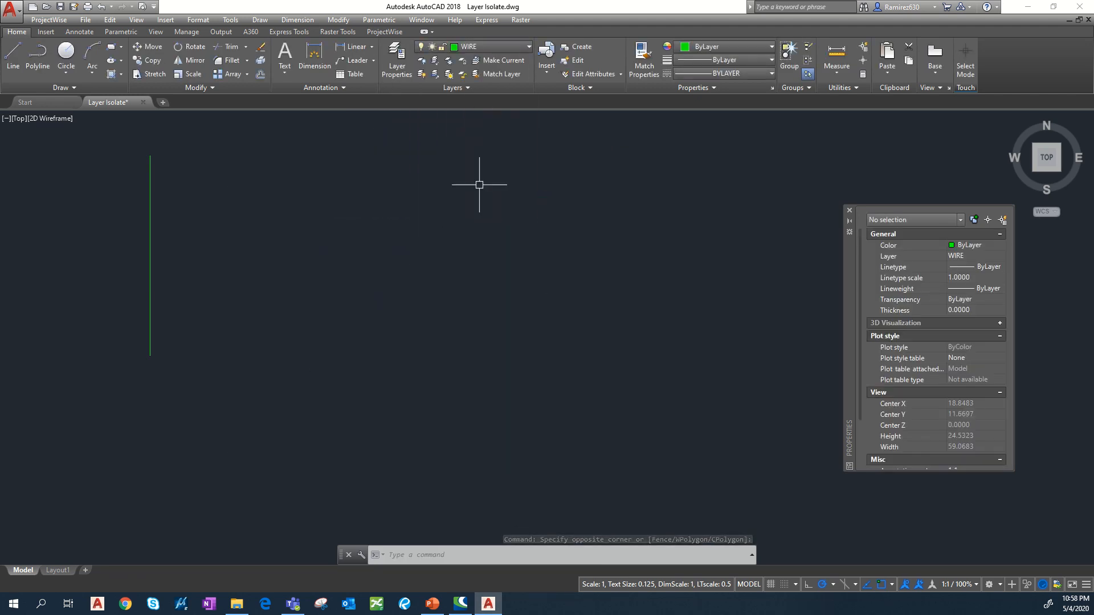
- Unisolate the layers to bring back the full schematic, then review the layer states
scroll(341, 301, down, 4)
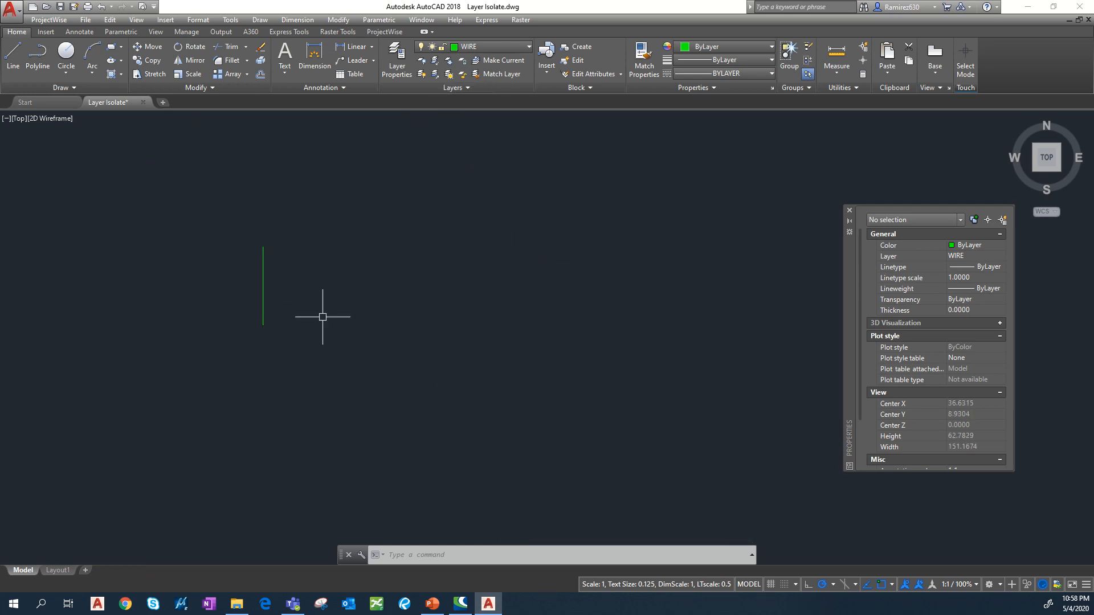
click(434, 75)
scroll(295, 276, up, 4)
mouse_move(295, 276)
middle_down()
mouse_move(229, 189)
mouse_move(366, 183)
mouse_move(408, 227)
middle_up()
middle_click(407, 228)
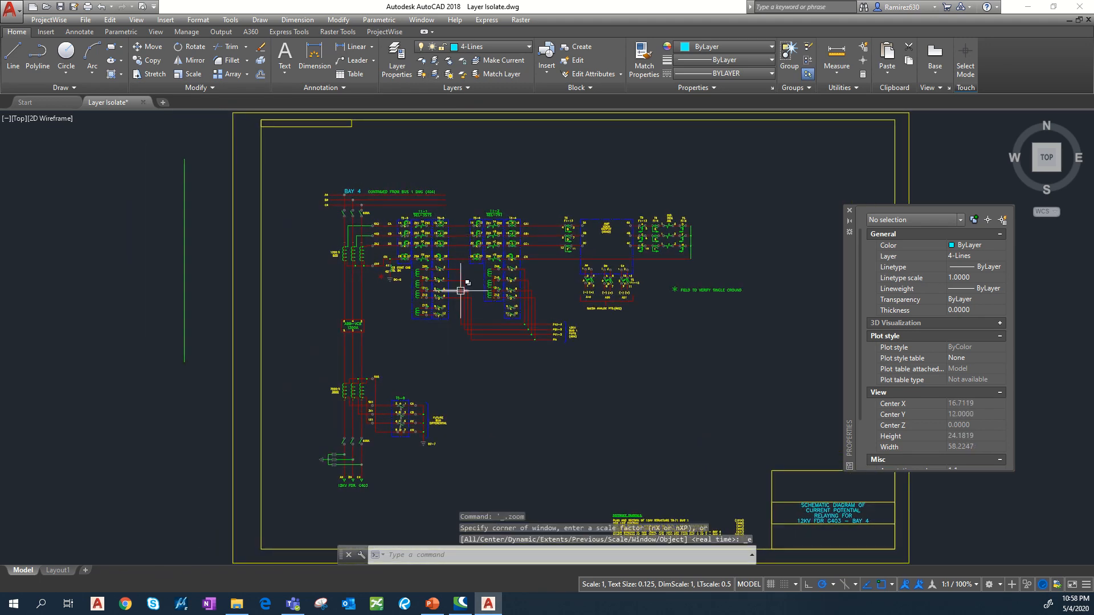
click(491, 46)
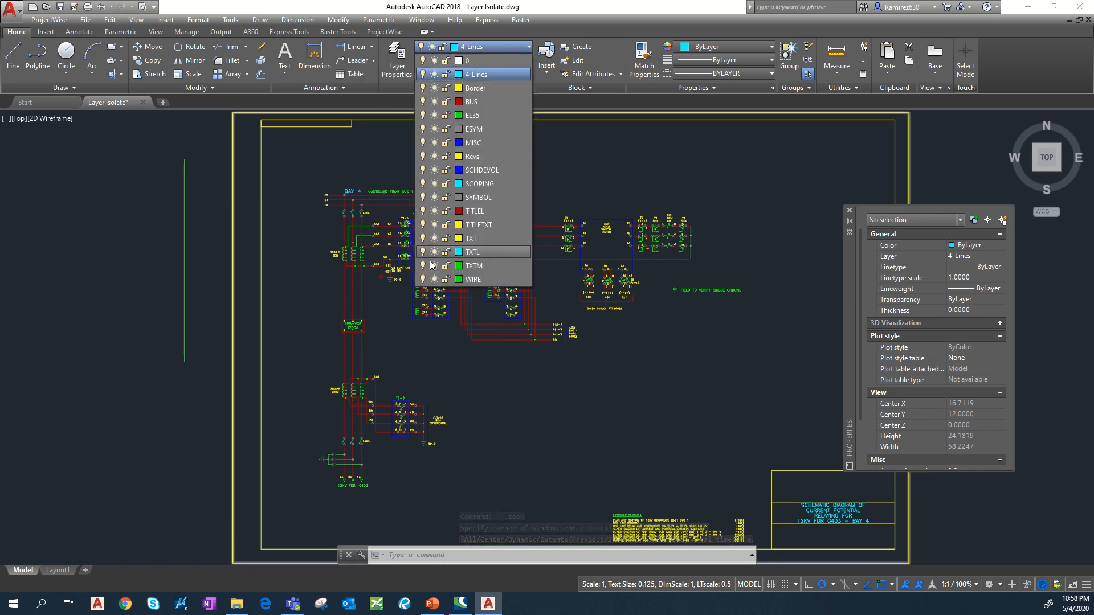
click(563, 369)
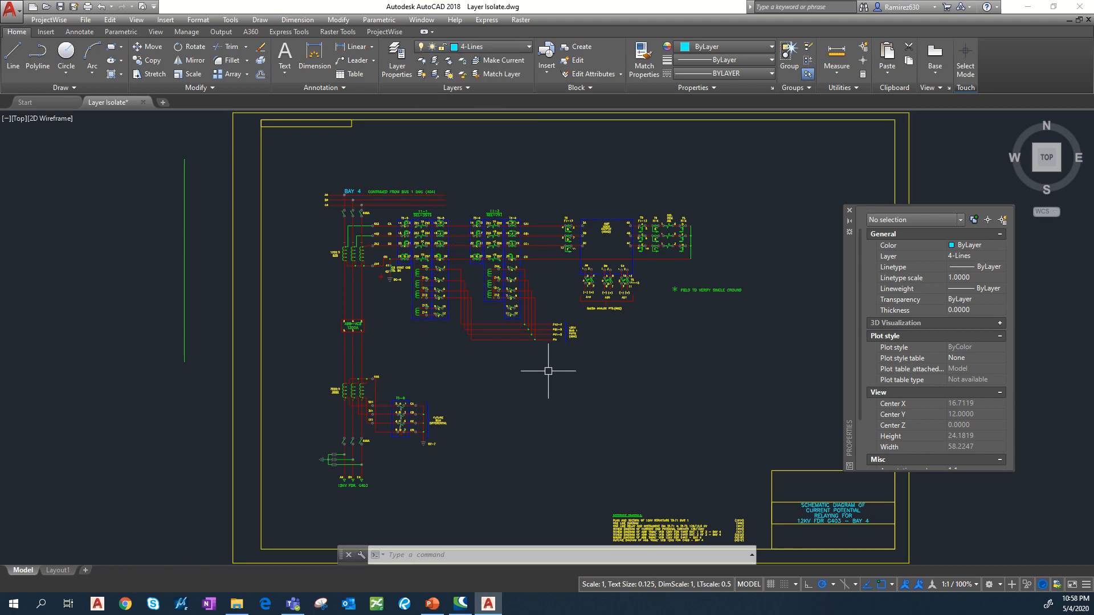
- Check the layer of the wires running to the 12KV BUS 1 POTS terminals, then clear the selection
scroll(452, 281, up, 8)
click(593, 293)
scroll(593, 293, down, 2)
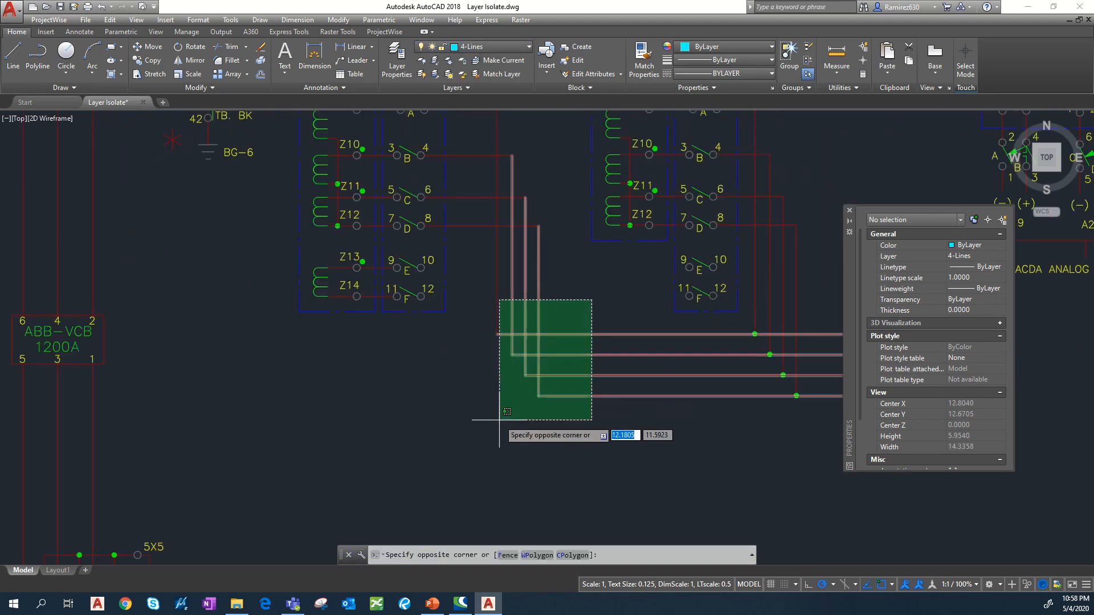
click(493, 411)
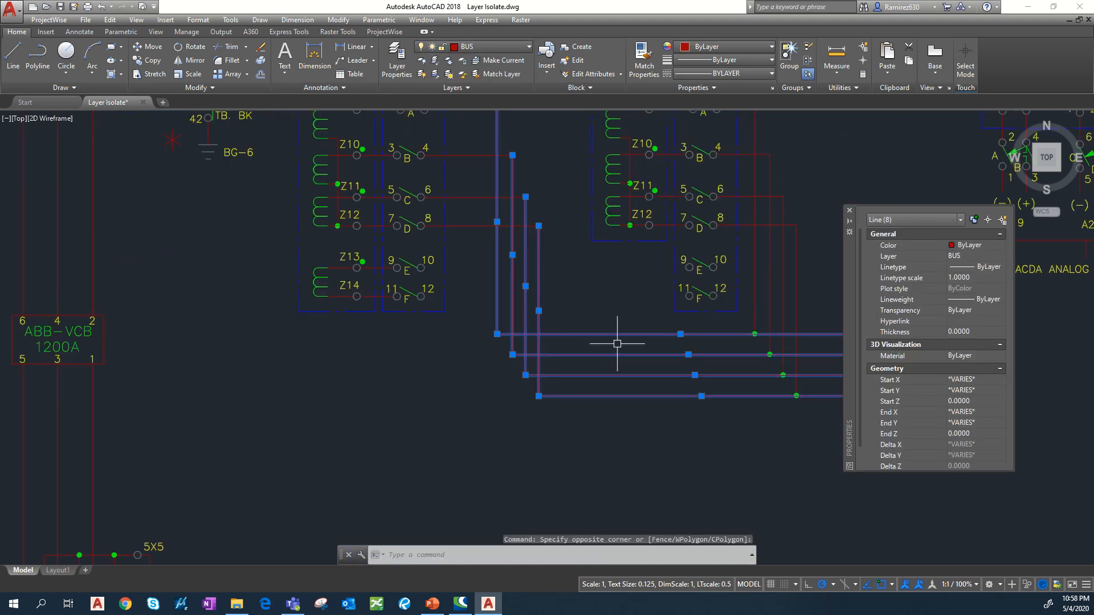
scroll(594, 322, down, 5)
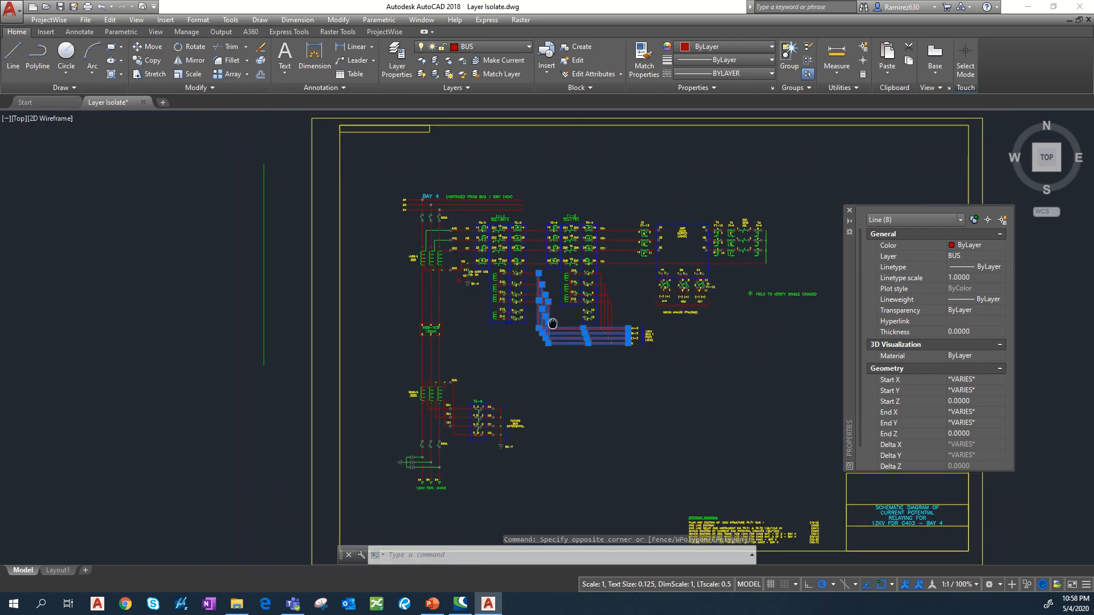
key(Escape)
key(Escape)
- Make layer 0 the current layer with nothing selected
scroll(413, 182, up, 8)
click(414, 182)
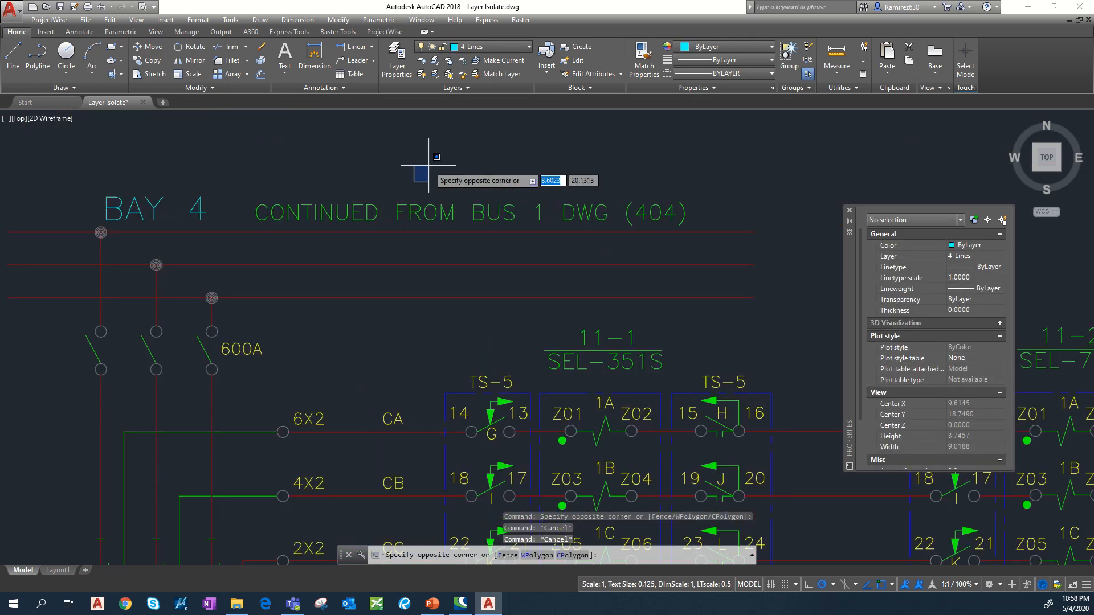
click(473, 47)
click(473, 61)
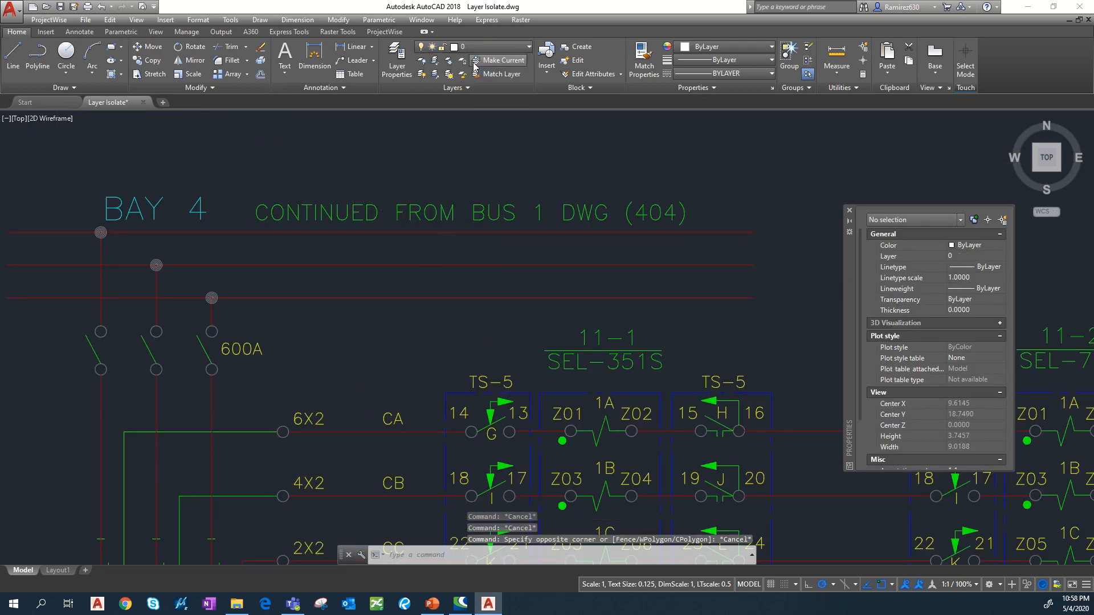
scroll(516, 250, down, 4)
scroll(516, 250, down, 4)
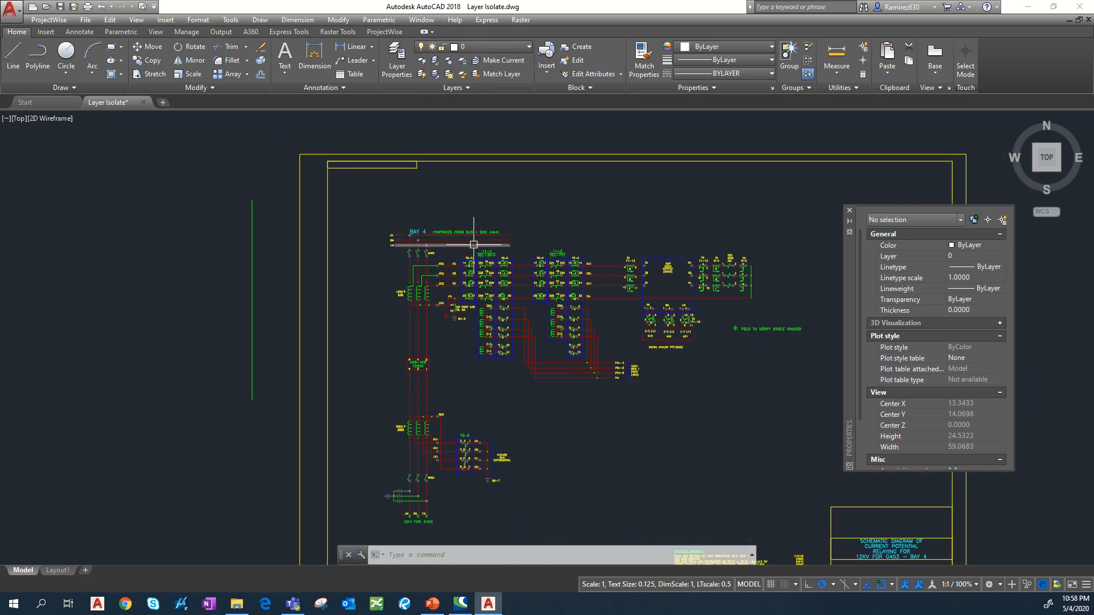
scroll(463, 234, up, 4)
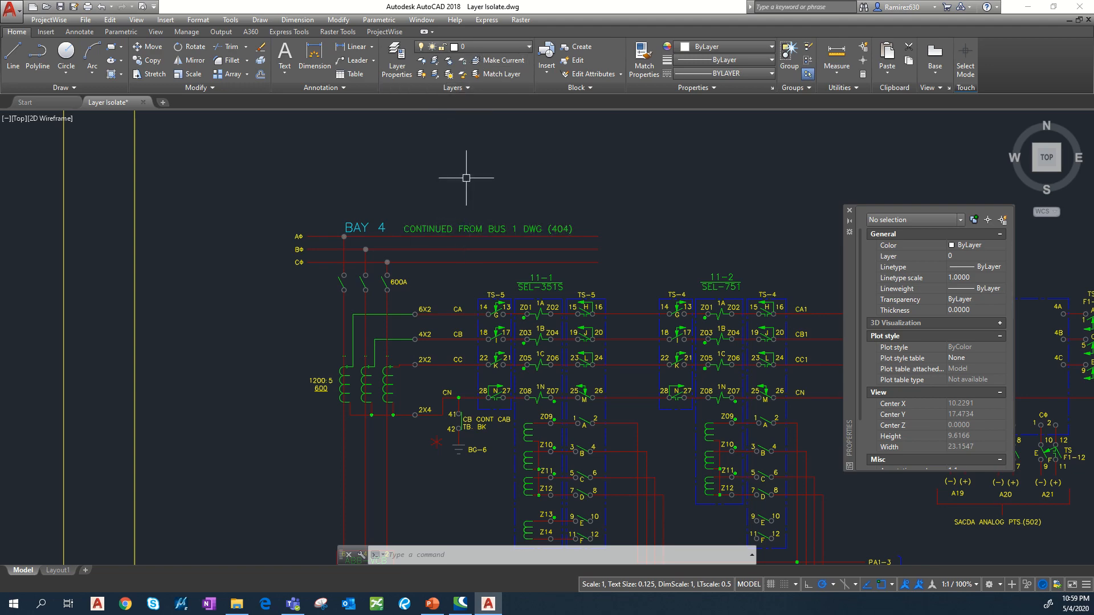
scroll(464, 182, up, 4)
click(516, 188)
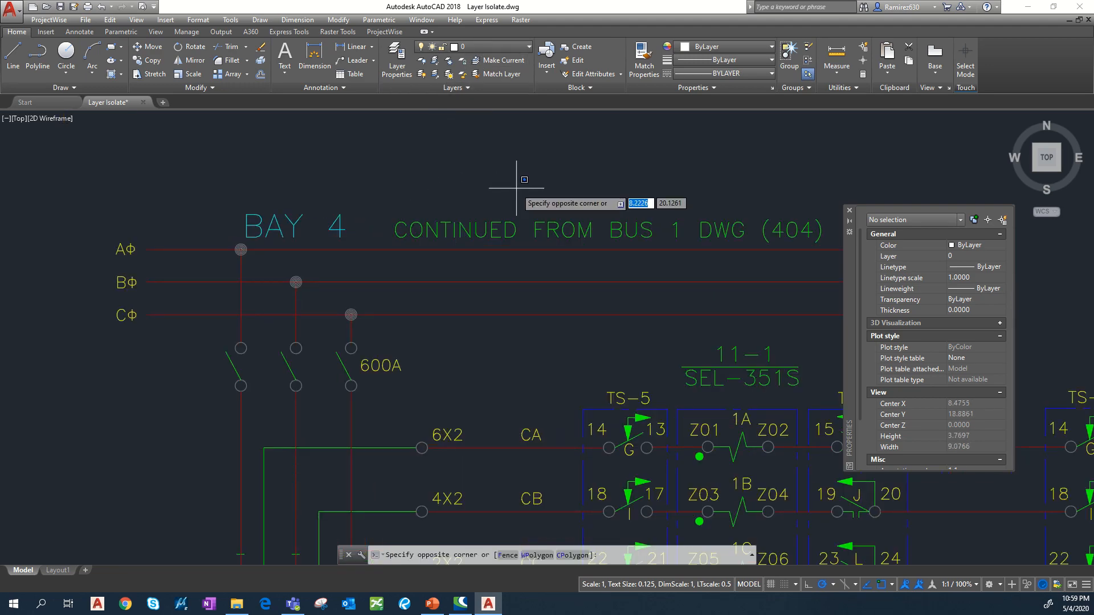
click(465, 244)
scroll(488, 215, down, 6)
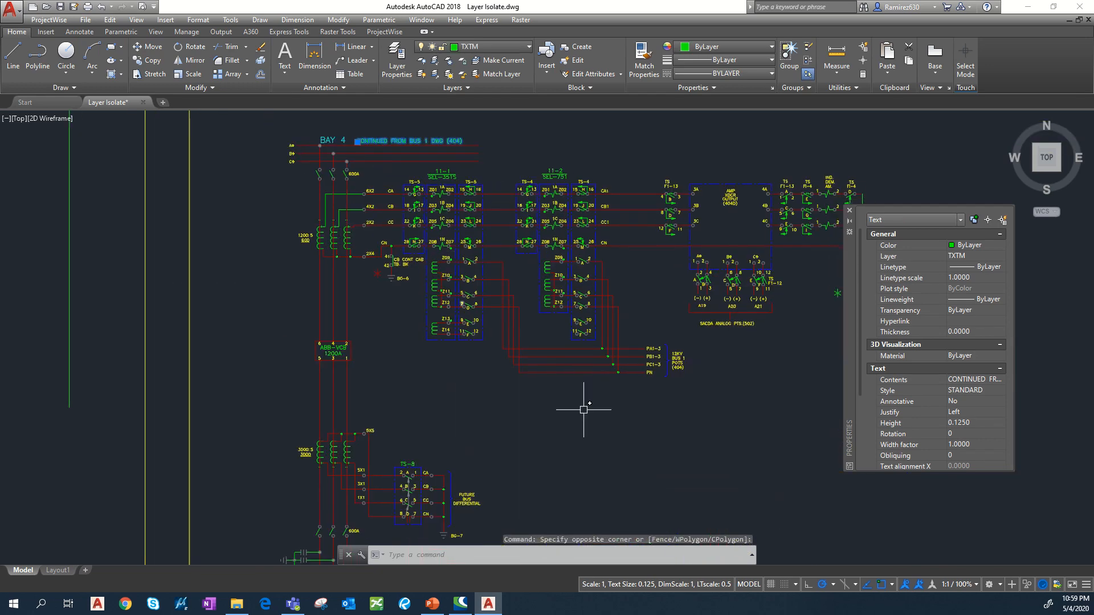
scroll(584, 406, up, 6)
click(493, 157)
click(467, 302)
scroll(696, 176, up, 2)
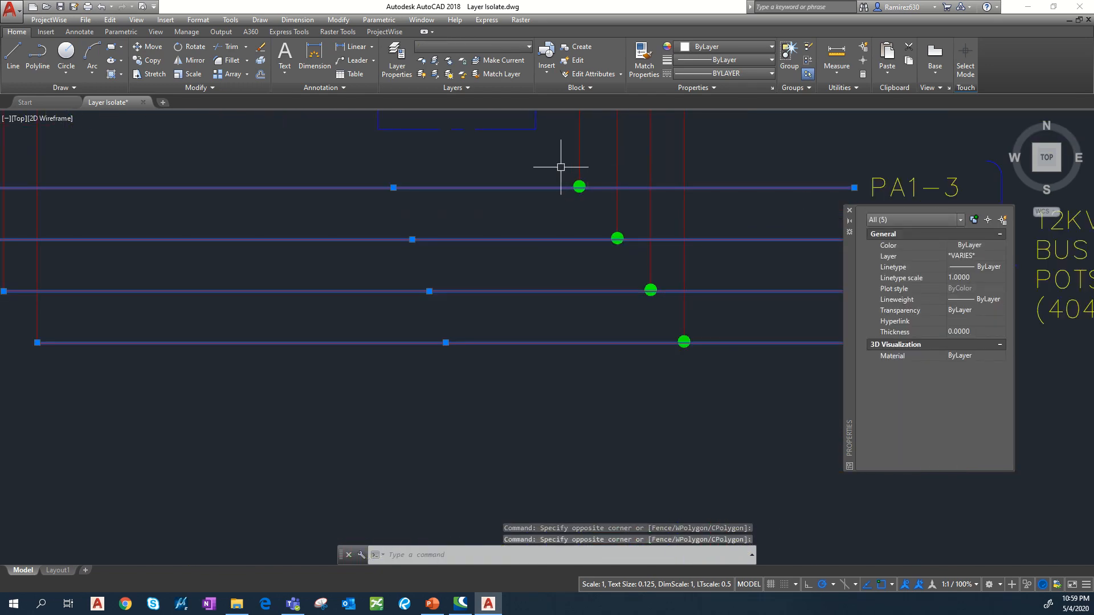
click(561, 167)
click(622, 212)
scroll(481, 303, down, 5)
scroll(559, 217, up, 2)
scroll(489, 357, up, 2)
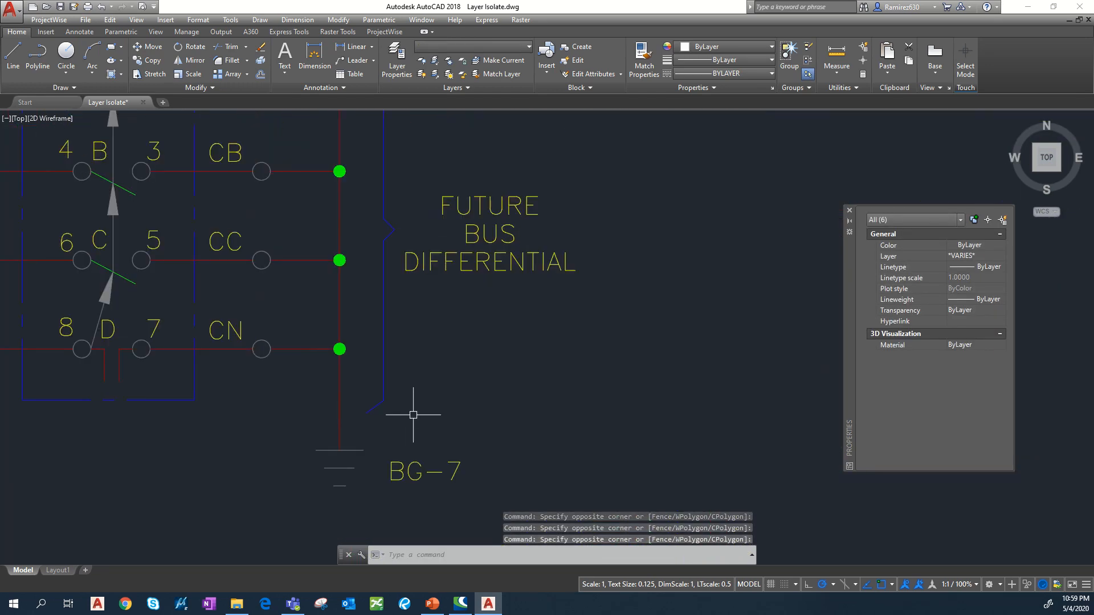
middle_drag(413, 415, 458, 340)
click(402, 263)
click(478, 347)
scroll(467, 257, down, 6)
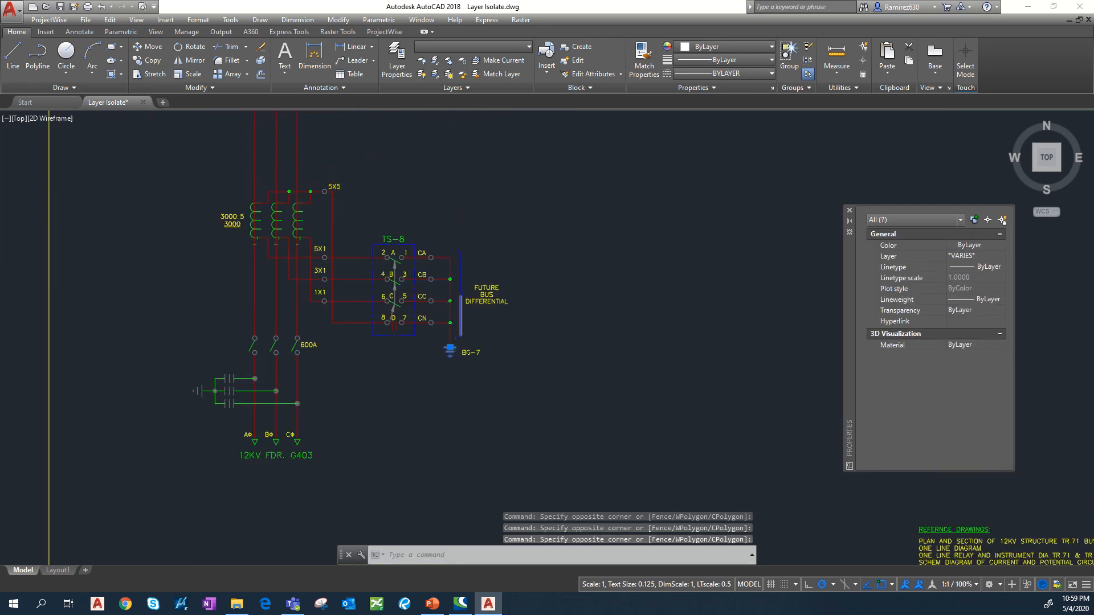
scroll(458, 307, up, 4)
click(478, 134)
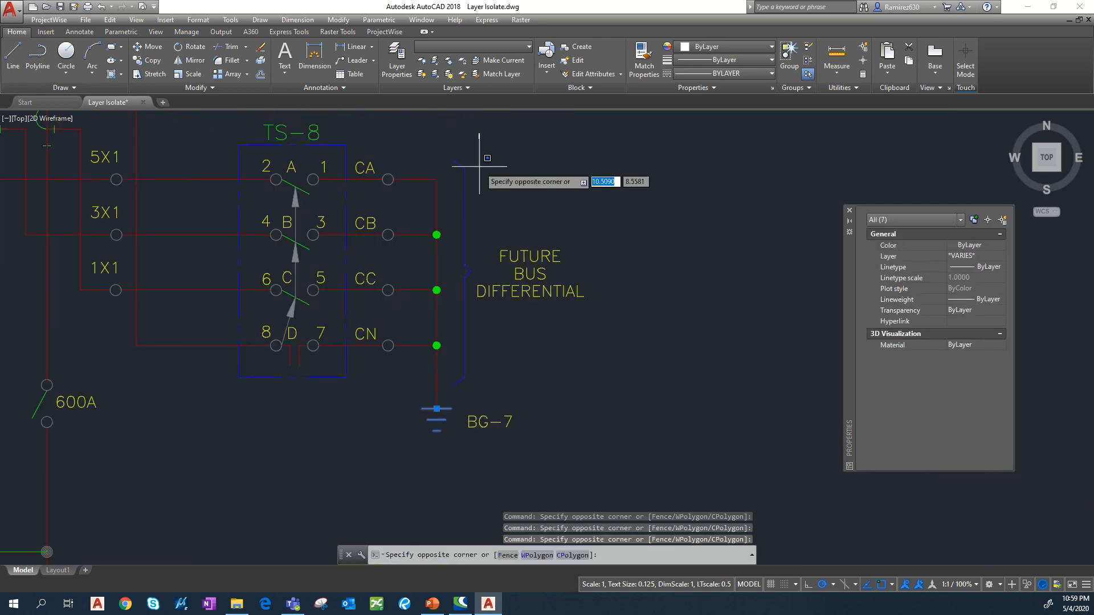
click(464, 272)
click(485, 365)
click(452, 392)
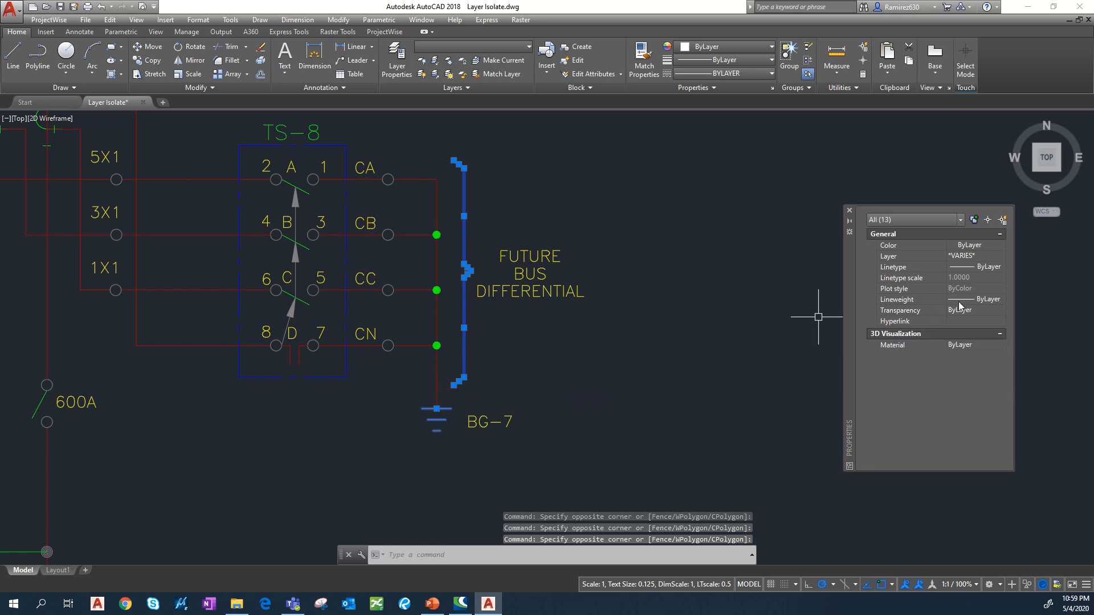
click(983, 258)
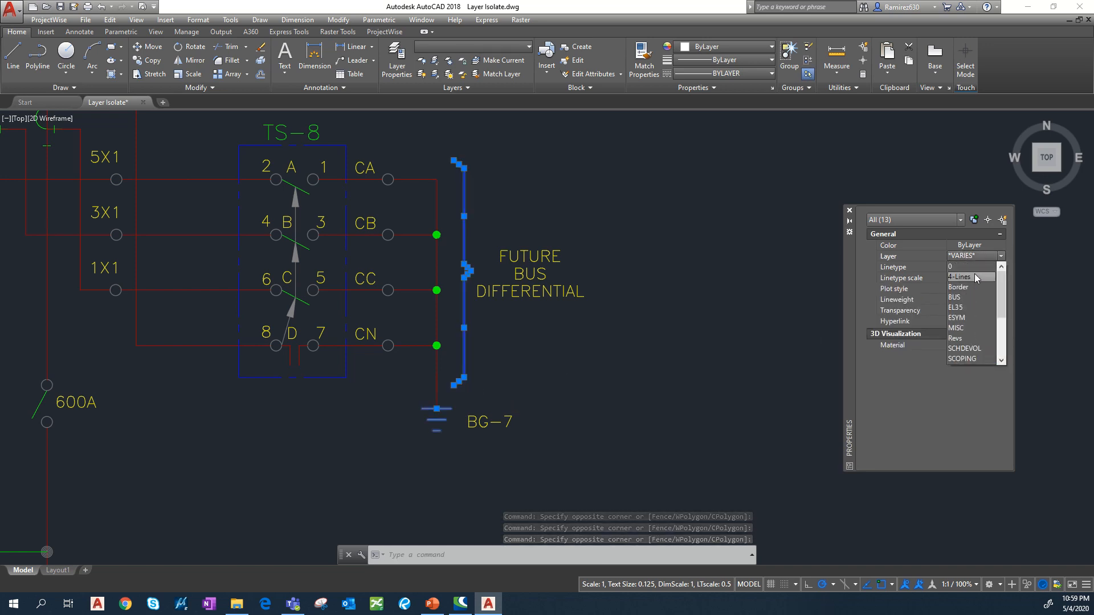
key(Escape)
key(Escape)
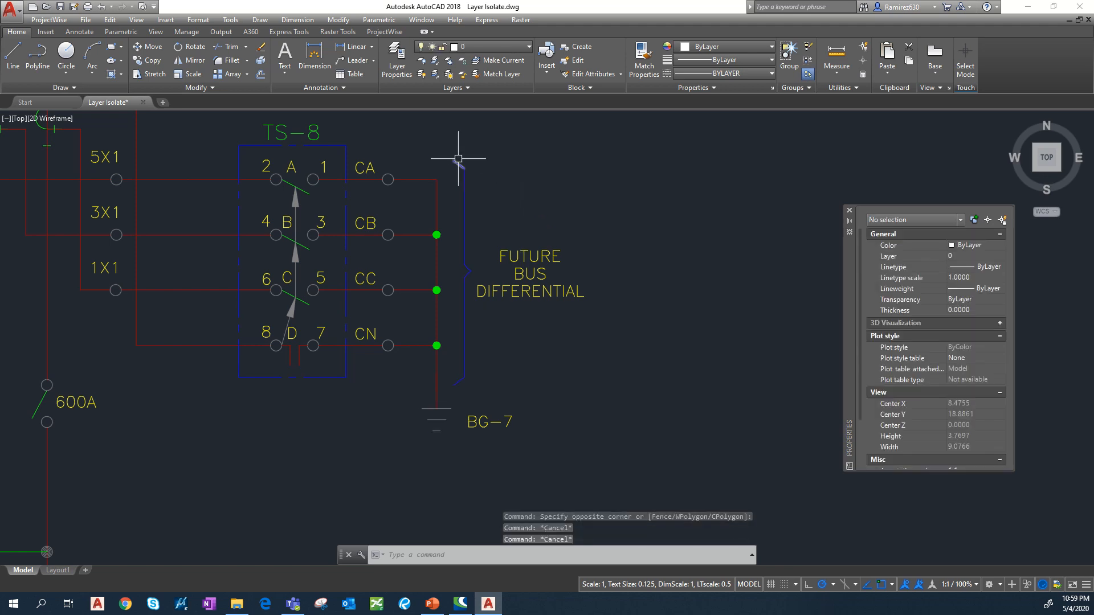
- Set the color of the bracket lines beside FUTURE BUS DIFFERENTIAL to Blue and move them to layer 0
click(468, 138)
click(464, 373)
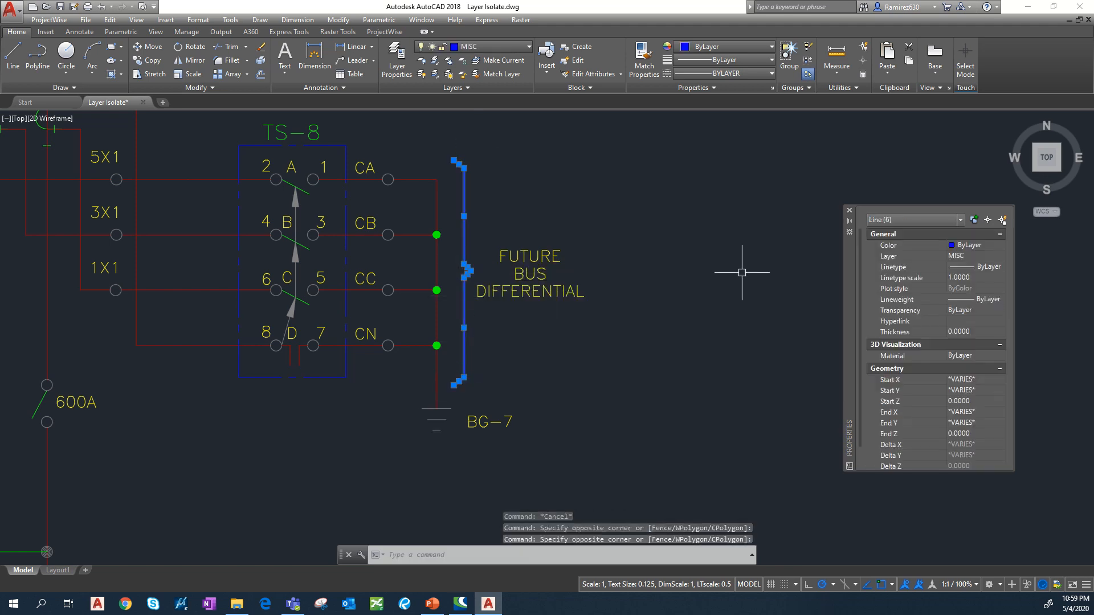
click(976, 249)
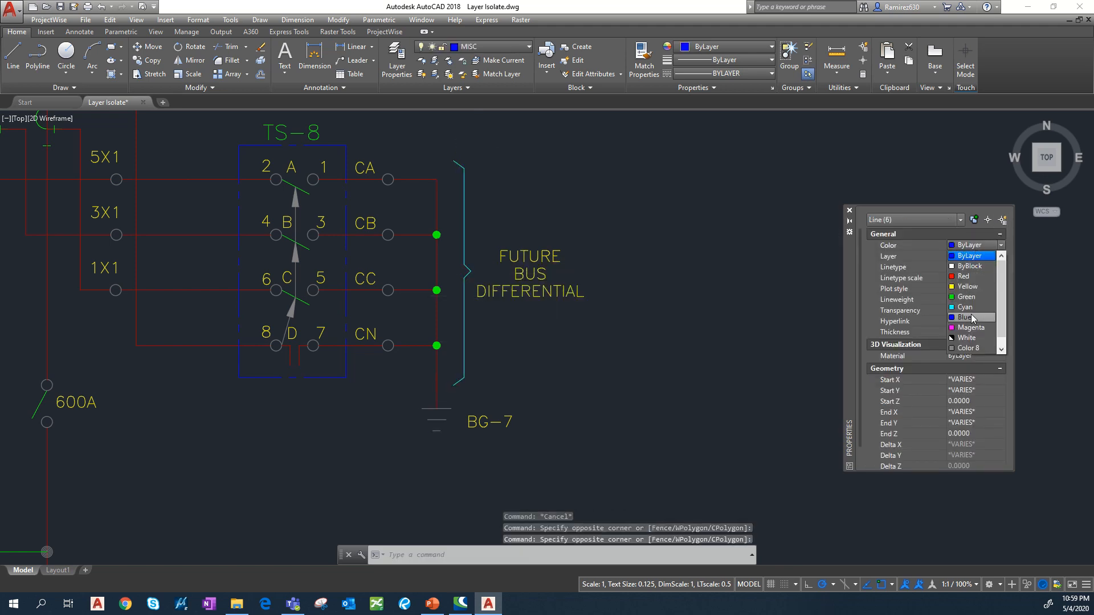
click(969, 315)
click(971, 255)
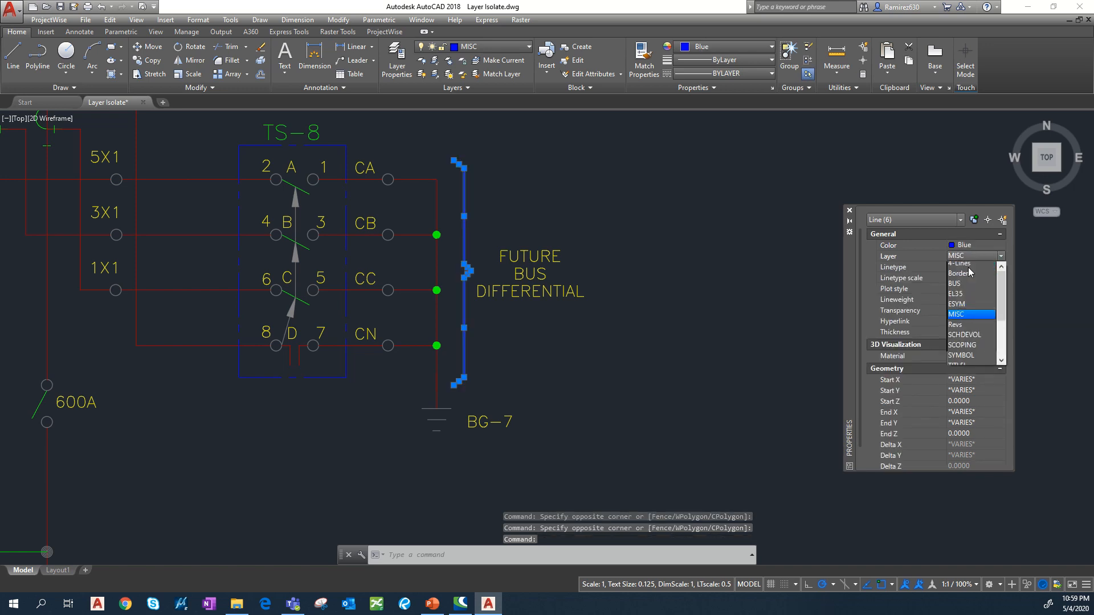
click(968, 267)
key(Escape)
key(Escape)
- Override the color of the vertical wire running down from terminal 5X5 to Red and place it on layer 0
scroll(450, 310, down, 4)
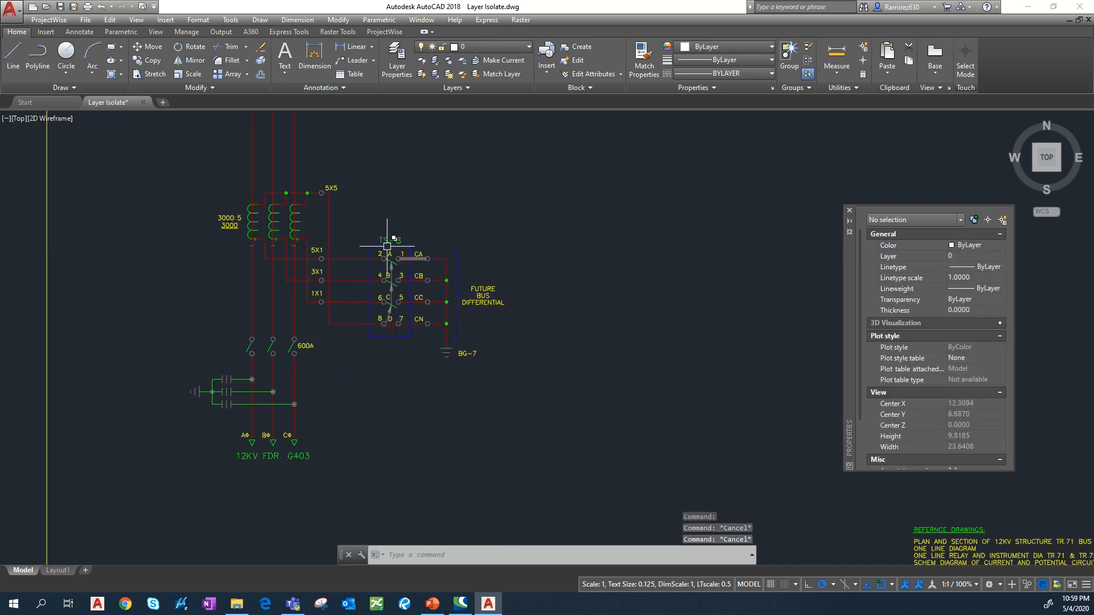
scroll(278, 214, up, 6)
click(466, 254)
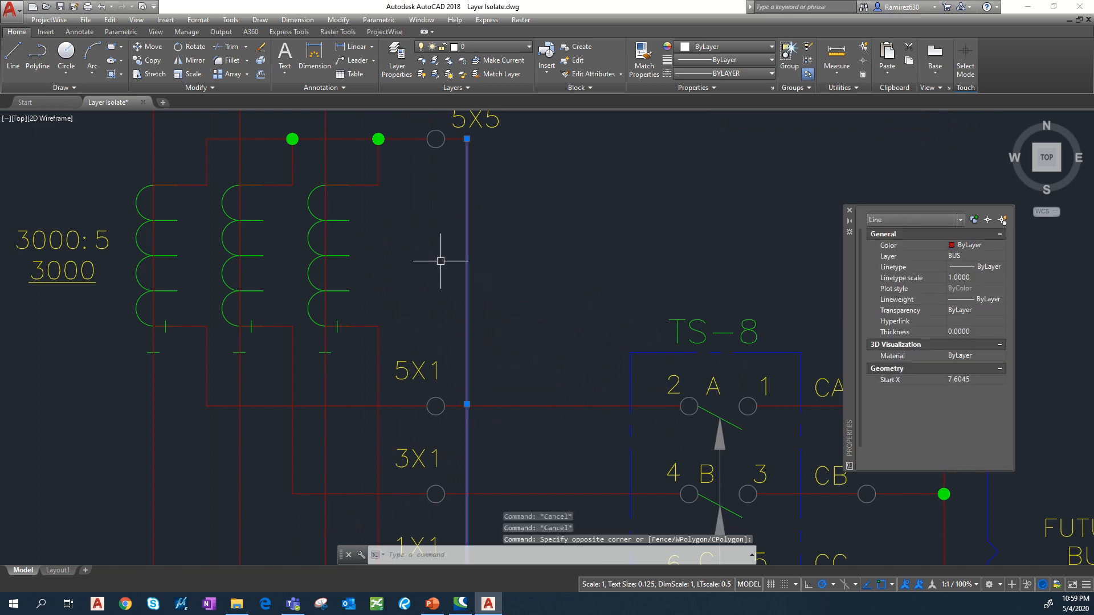
click(966, 245)
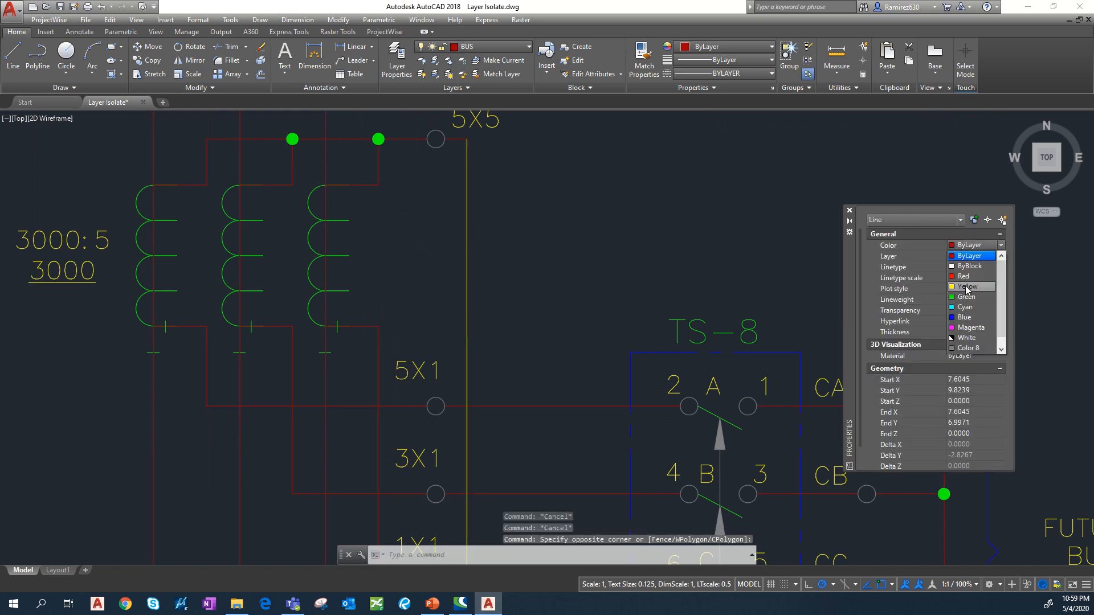
click(969, 277)
click(976, 256)
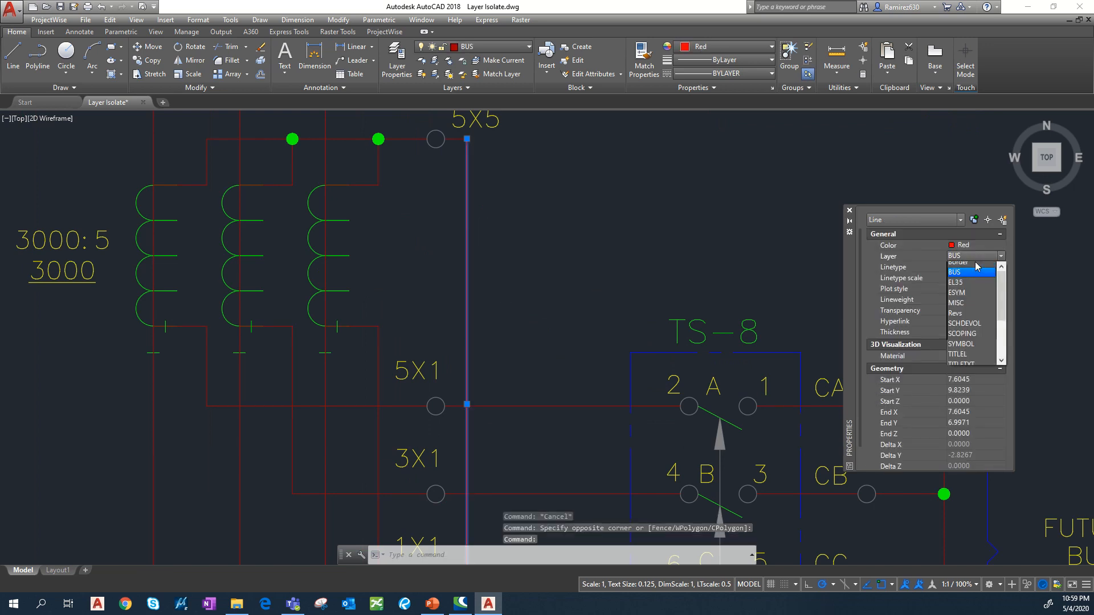
click(969, 289)
key(Escape)
- Set the 11-2 and SEL-751 relay label texts to Green and move them to layer 0
scroll(628, 348, down, 6)
scroll(651, 263, down, 3)
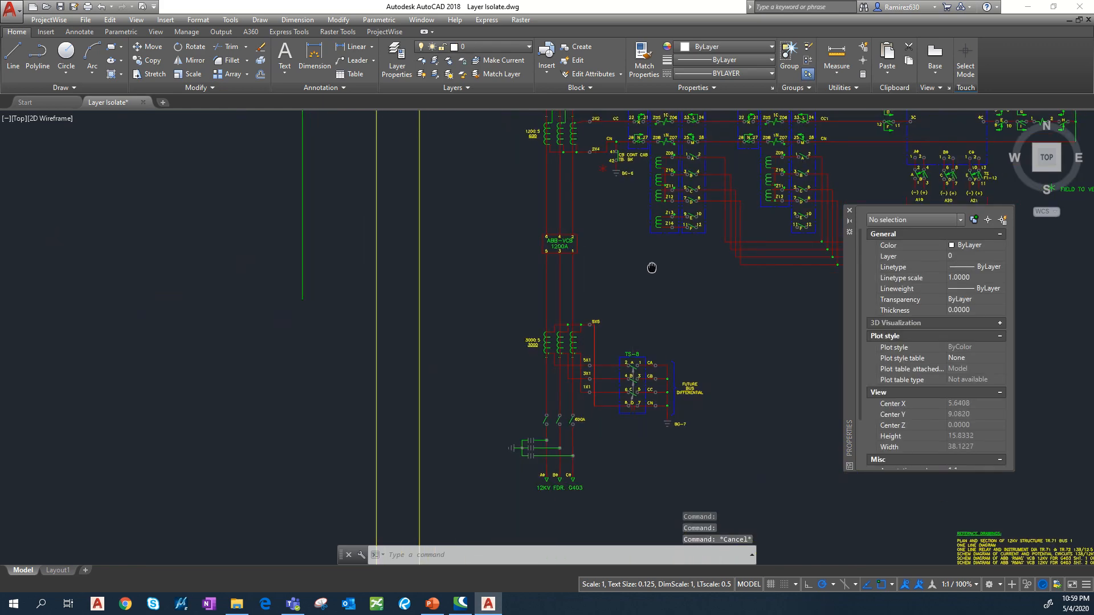
scroll(651, 264, up, 10)
click(613, 154)
click(729, 196)
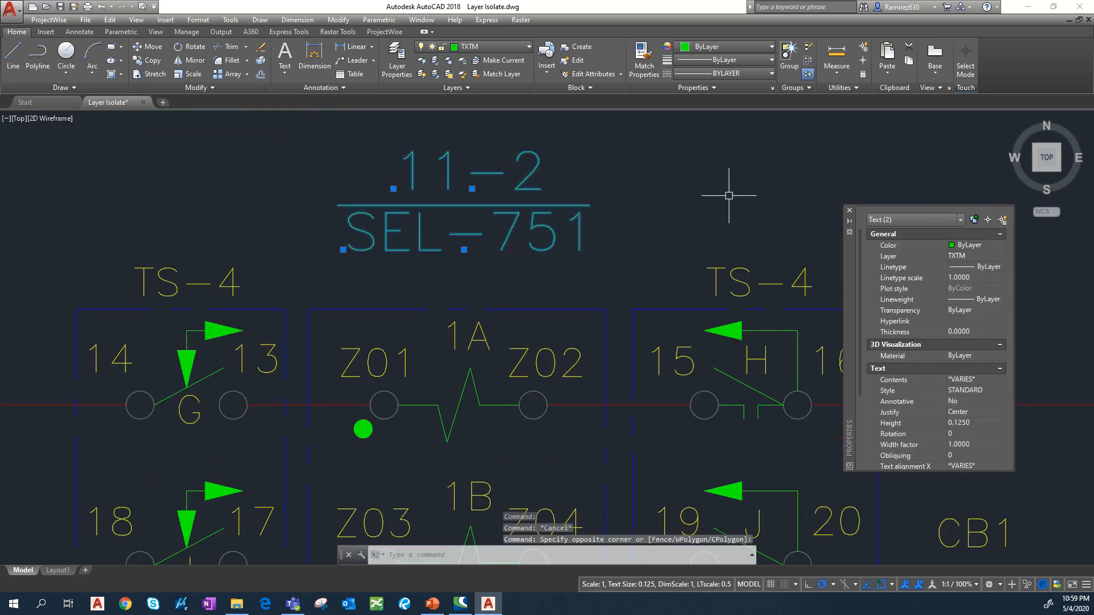
click(998, 248)
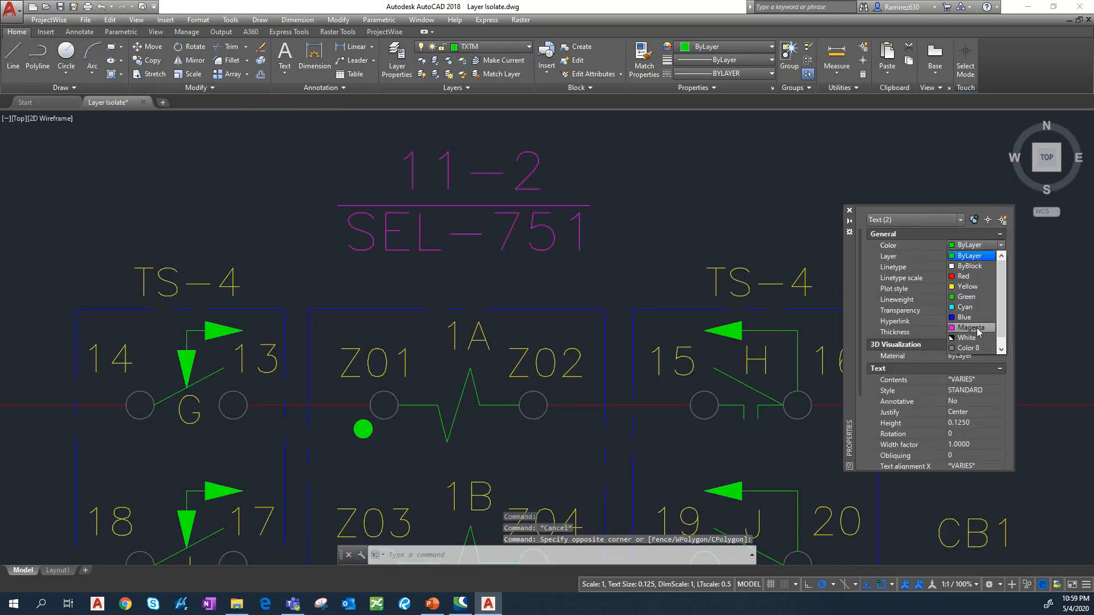
click(973, 297)
click(974, 256)
click(974, 256)
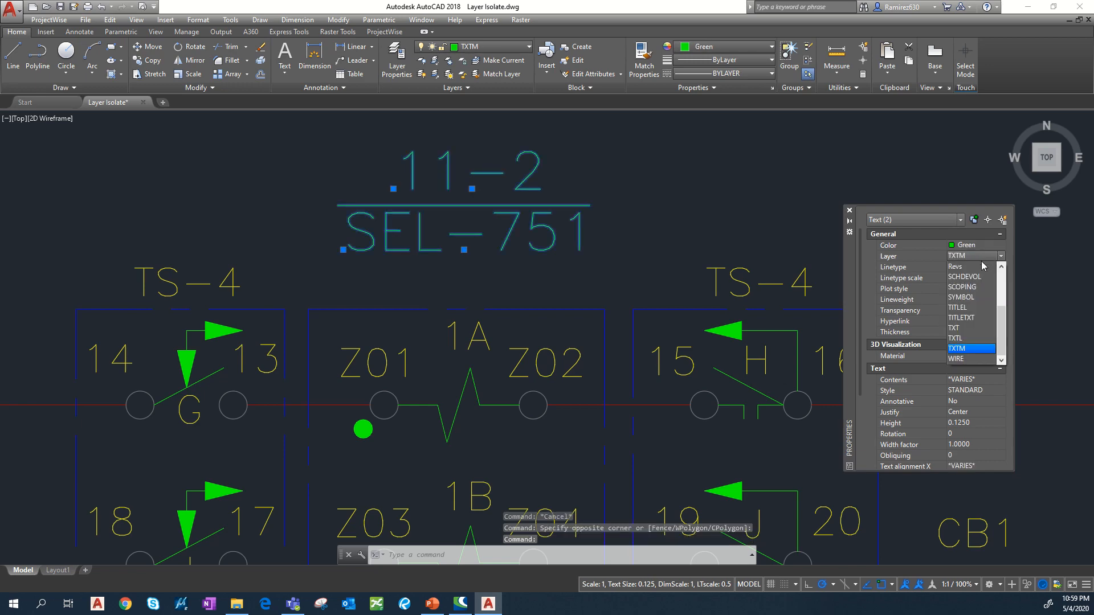
scroll(972, 271, up, 1)
click(958, 268)
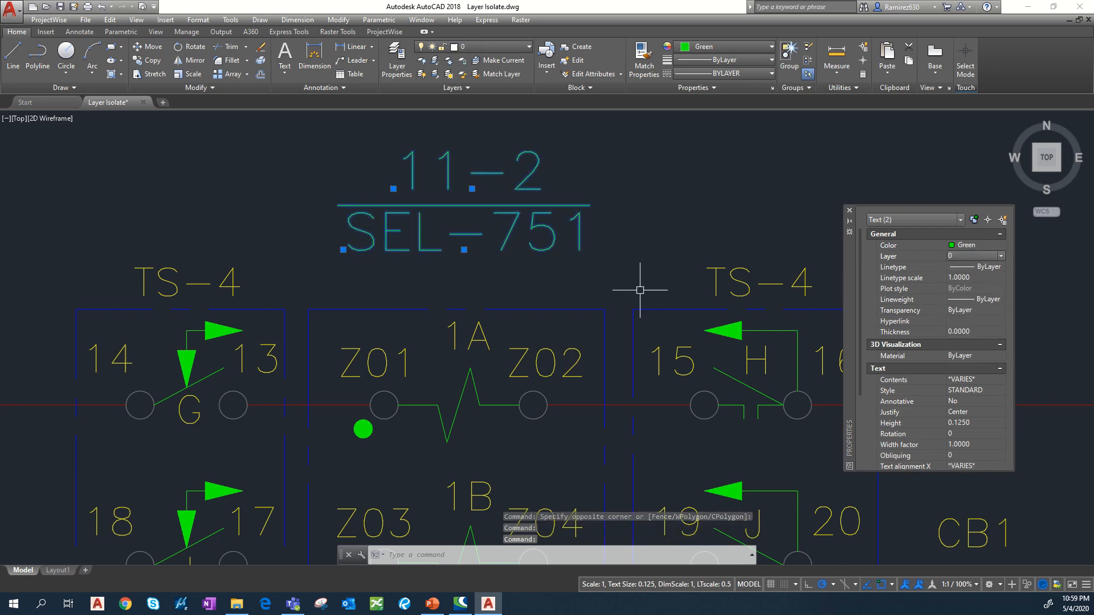
key(Escape)
key(Escape)
- Set the upper and left edge lines of the AMP XDCR OUTPUT box to Blue and move them to layer 0
scroll(641, 295, down, 8)
middle_drag(666, 295, 489, 270)
scroll(516, 287, up, 1)
scroll(542, 295, down, 1)
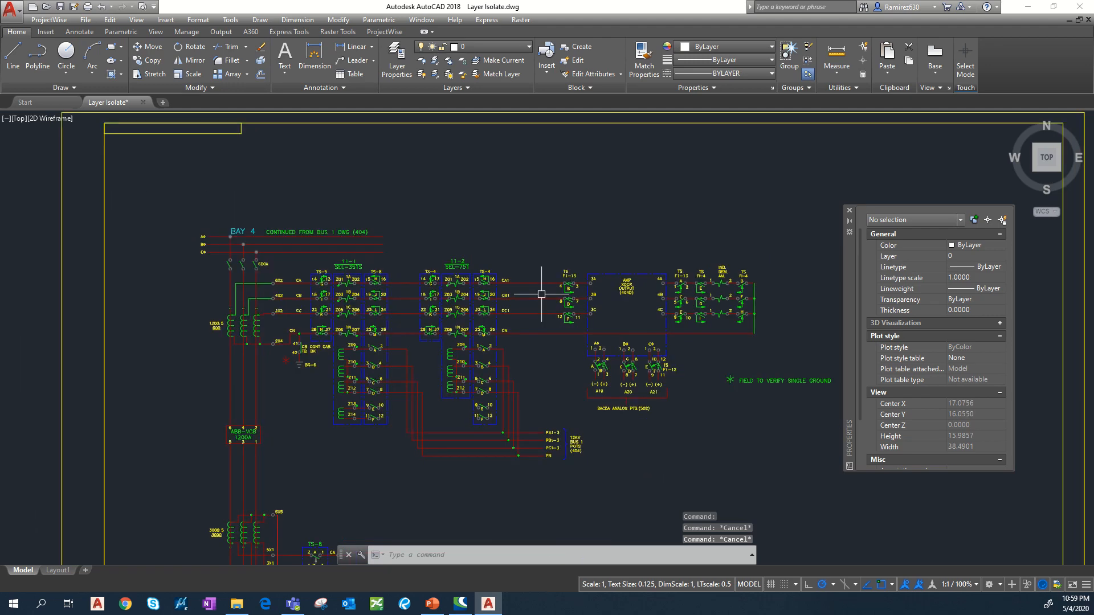
scroll(542, 296, down, 1)
scroll(579, 293, up, 1)
scroll(579, 293, up, 4)
click(638, 225)
click(607, 287)
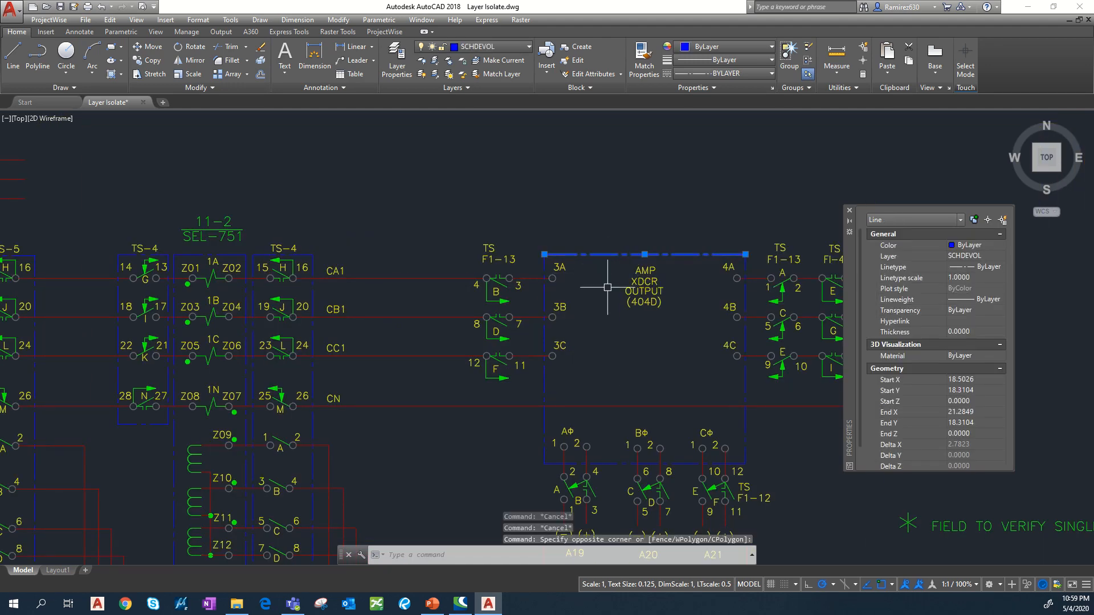
click(555, 427)
click(528, 420)
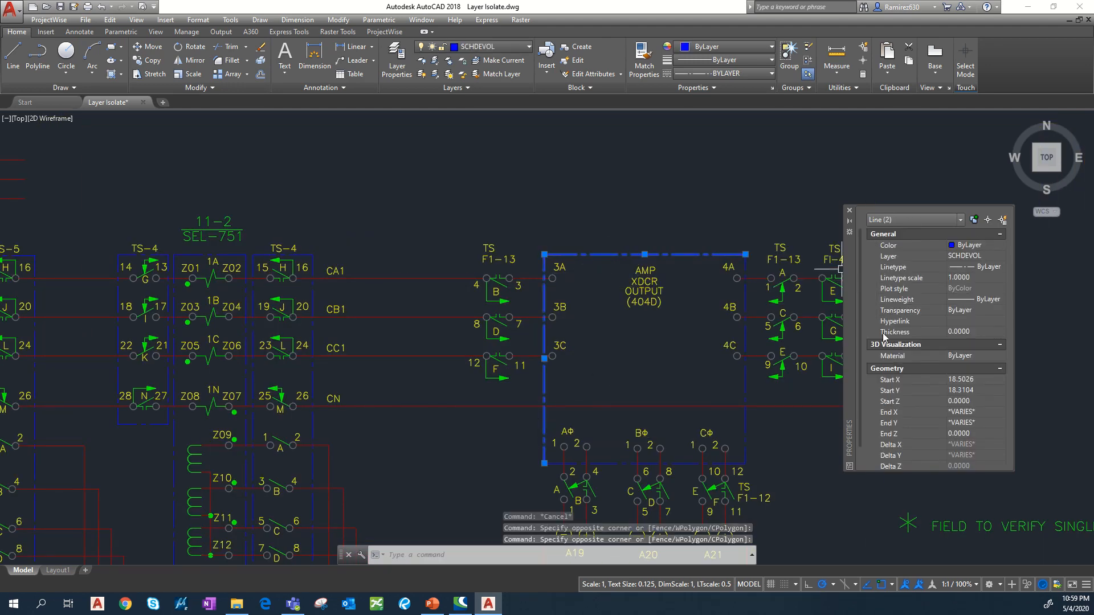
click(979, 249)
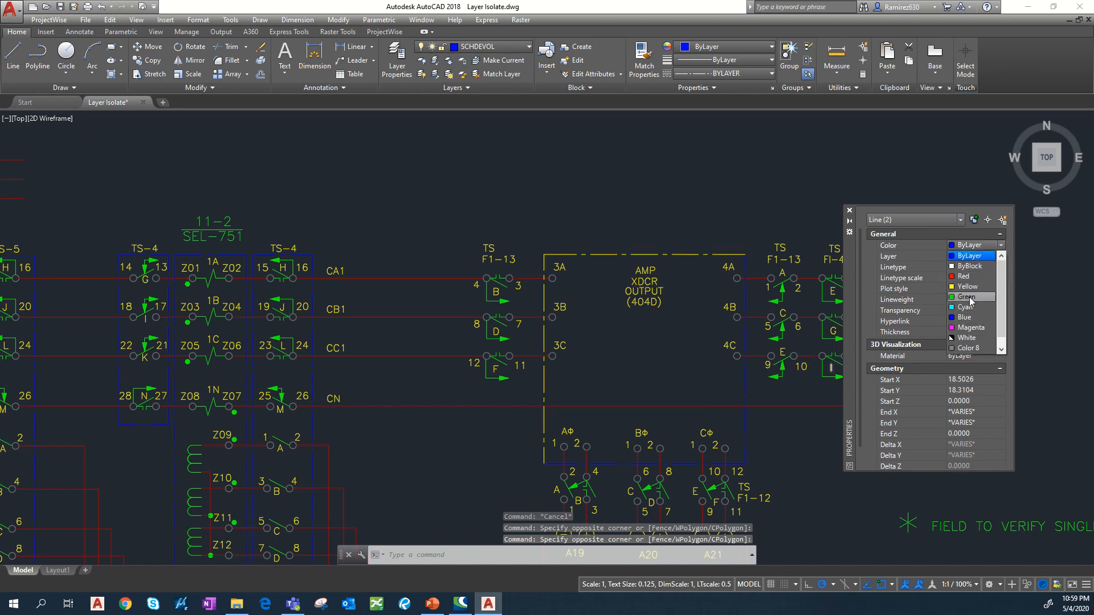
click(965, 319)
click(975, 259)
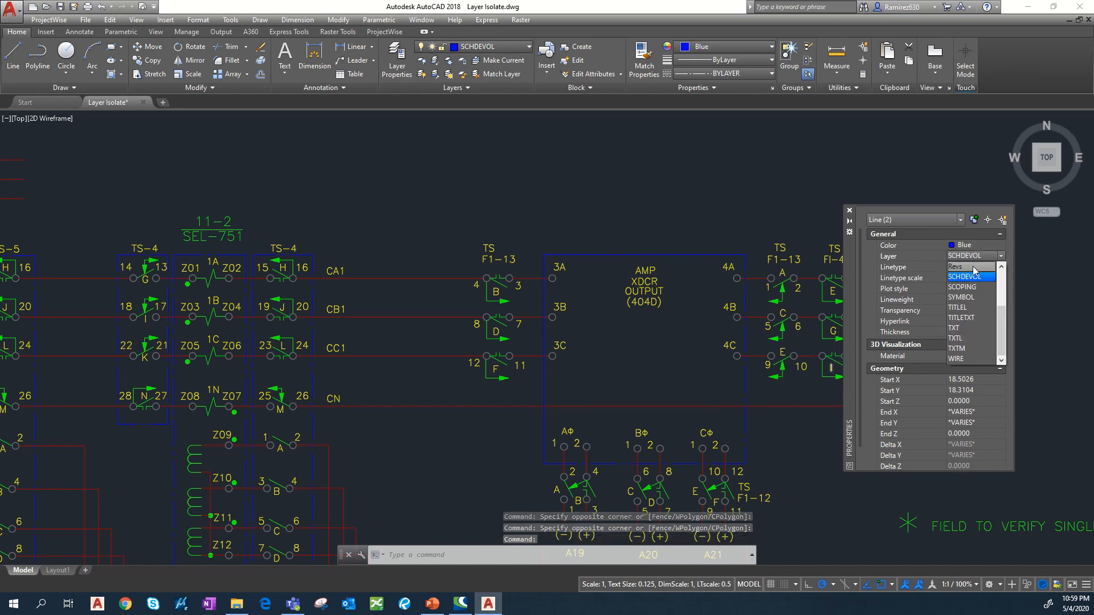
click(966, 269)
key(Escape)
key(Escape)
- Move the vertical line outside the drawing border to layer 0
scroll(623, 269, down, 5)
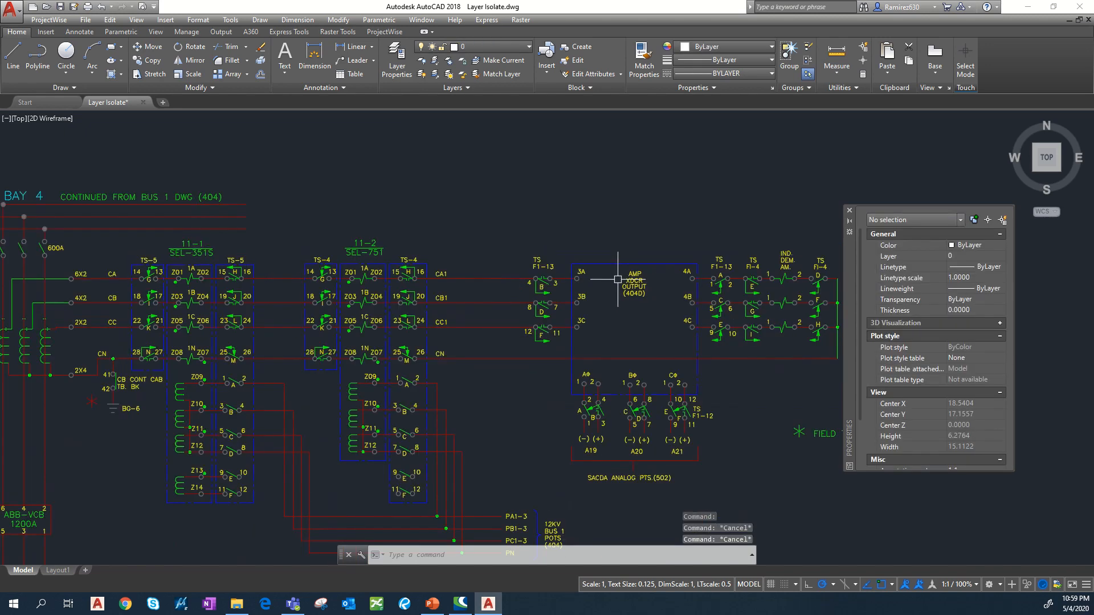
scroll(448, 304, up, 2)
middle_drag(447, 304, 353, 281)
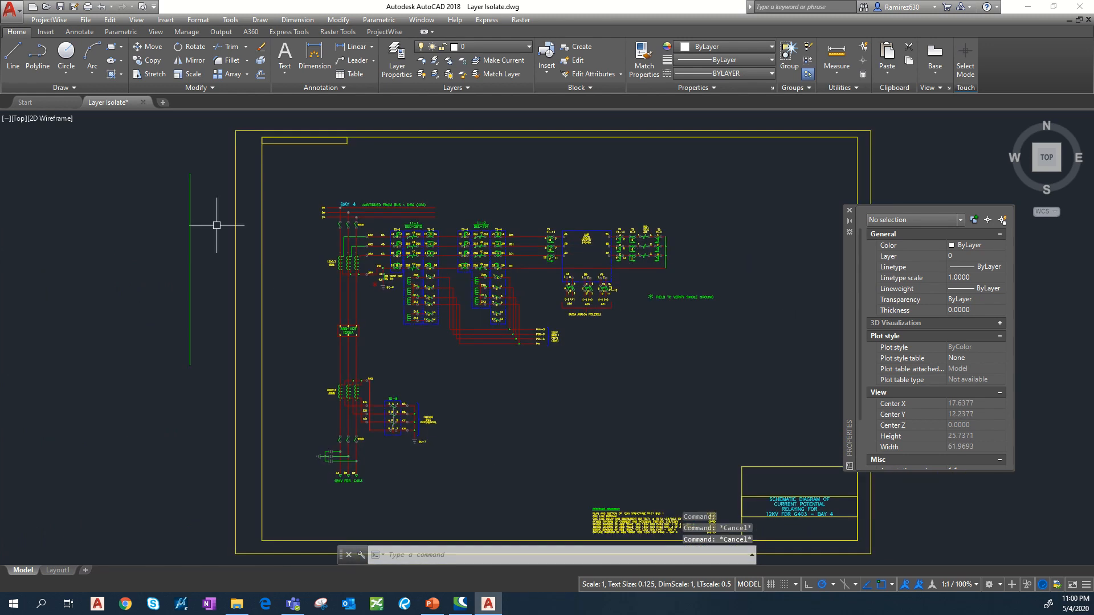
click(265, 231)
click(146, 207)
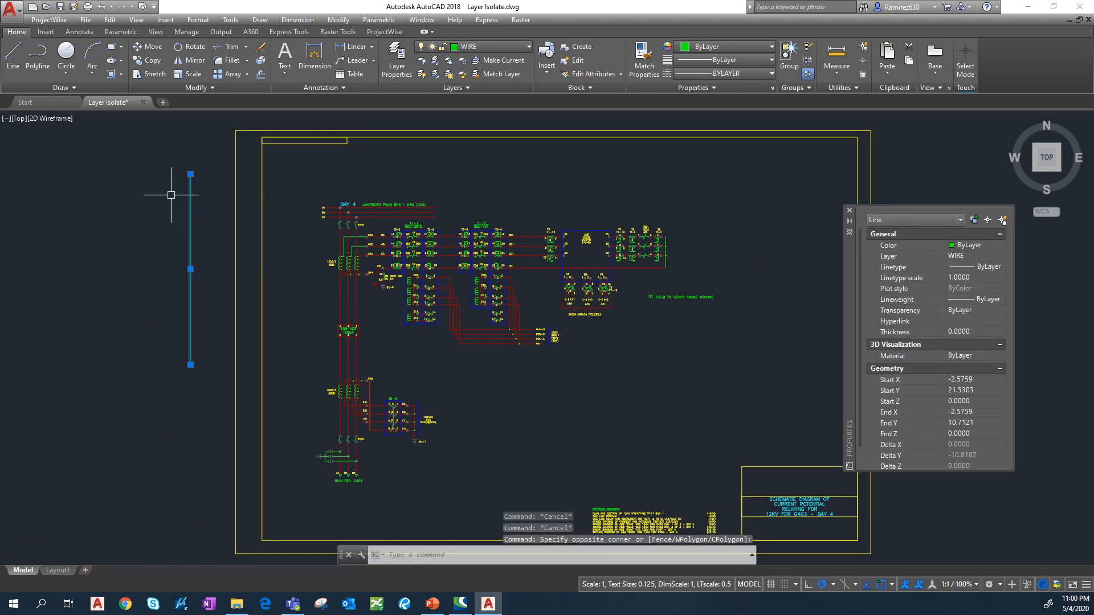
click(495, 46)
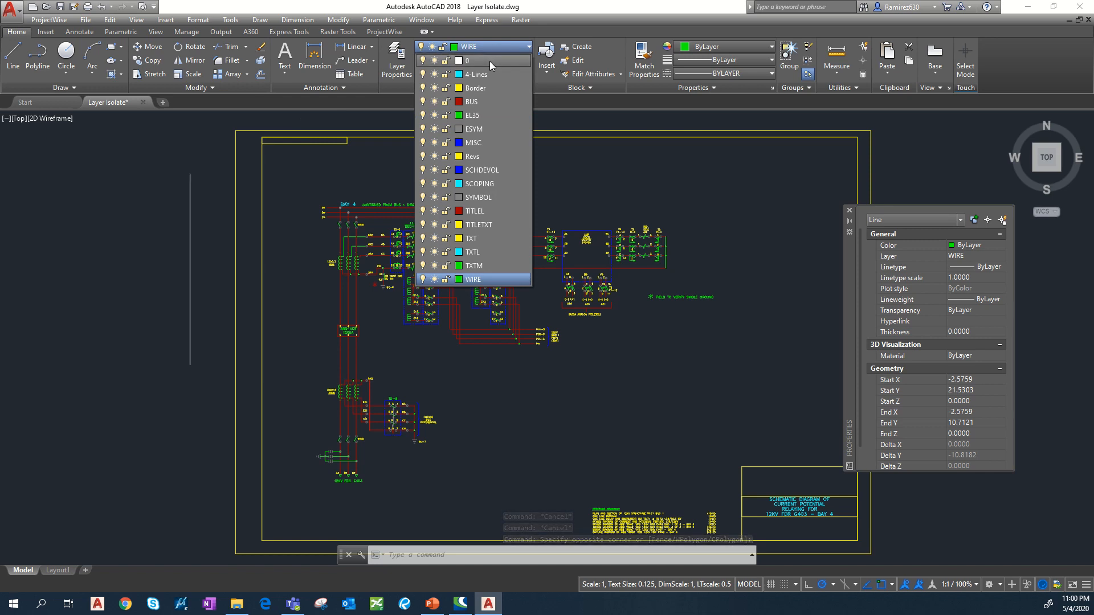
click(490, 60)
- Isolate layer 0 using the vertical line outside the border
click(220, 166)
click(112, 259)
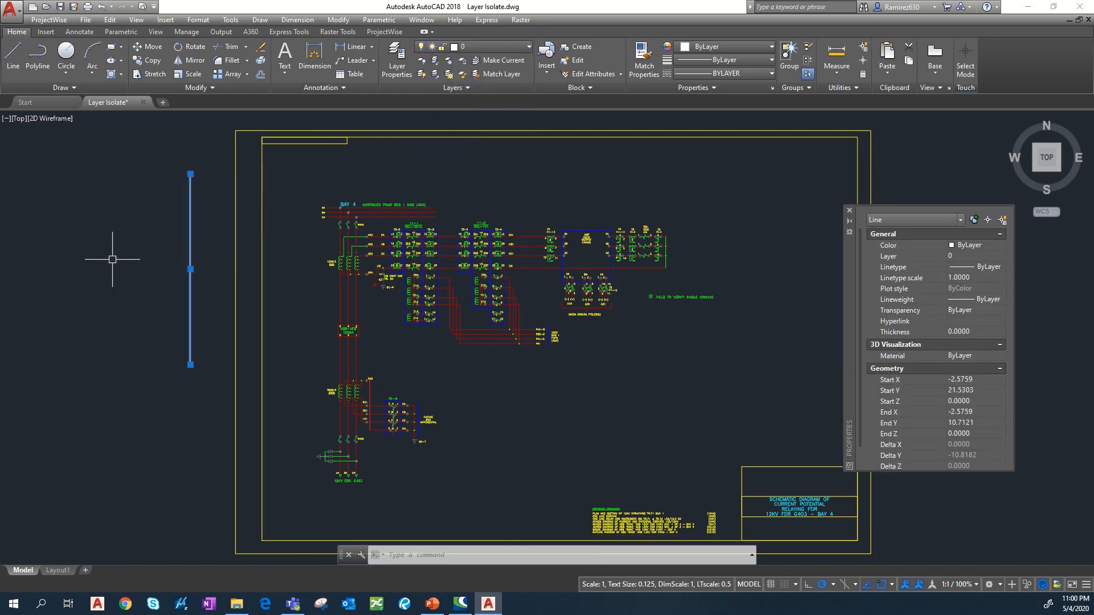
click(434, 61)
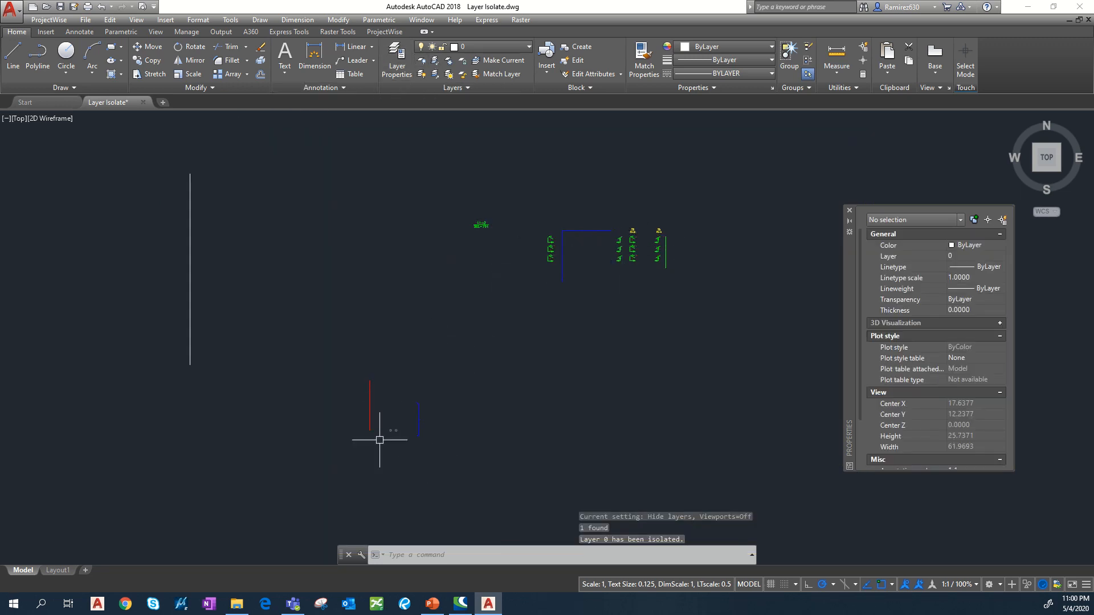
scroll(398, 429, up, 5)
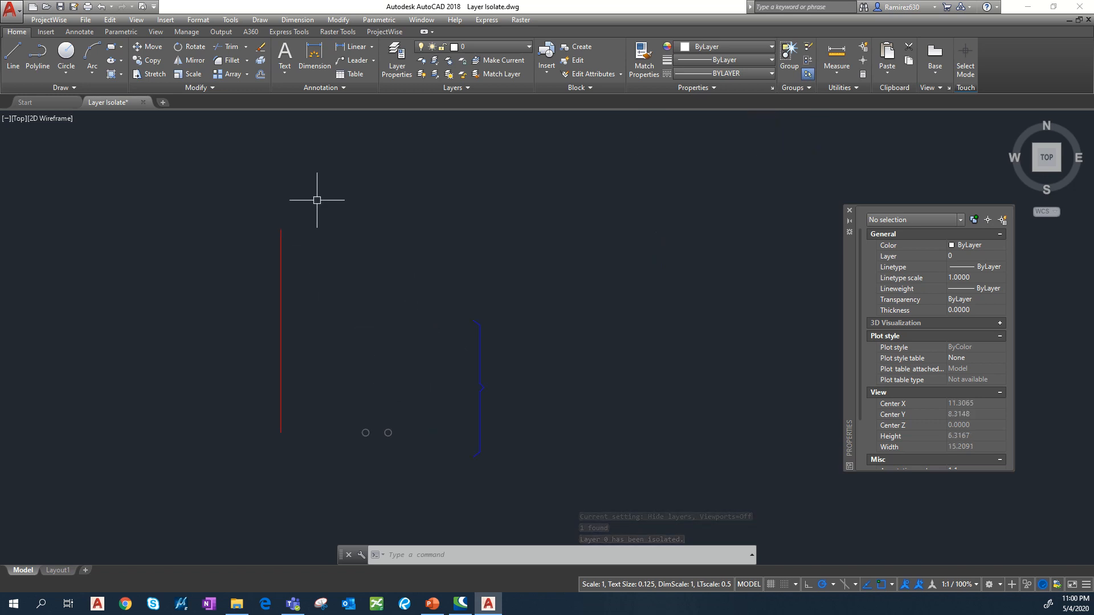
click(320, 182)
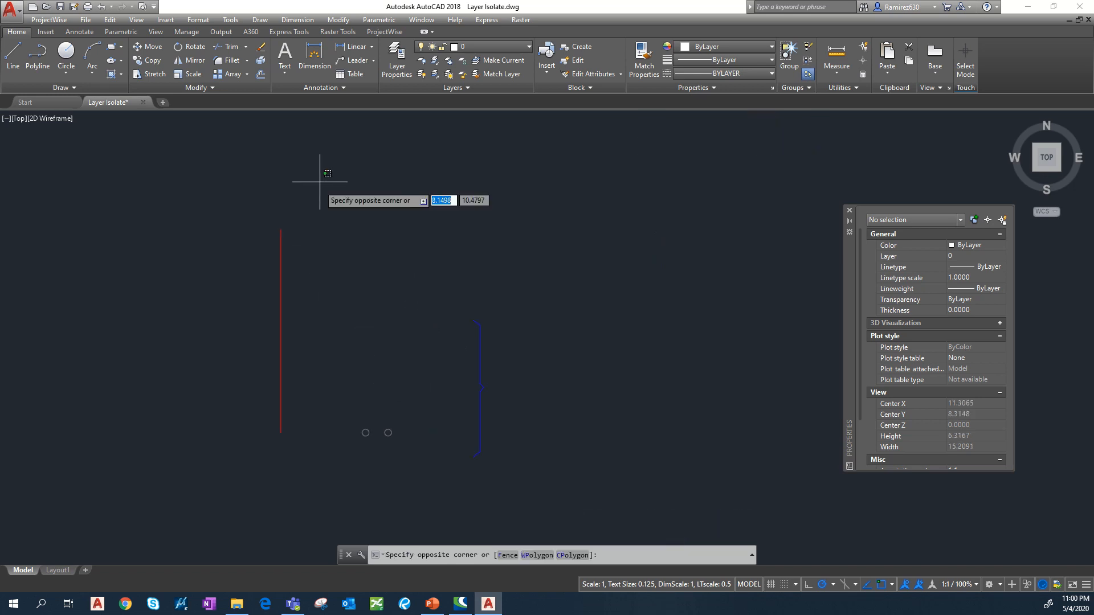
click(203, 391)
scroll(390, 319, down, 5)
middle_drag(453, 285, 360, 422)
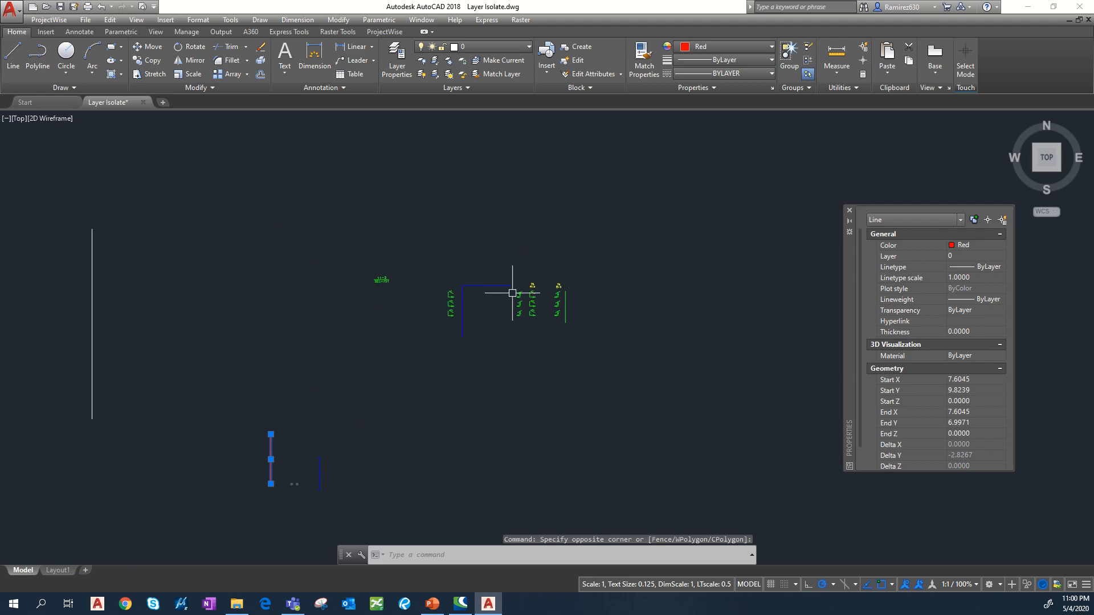
scroll(507, 293, up, 4)
key(Escape)
- Move all the green switch symbols and the green vertical line beside them from layer 0 to the WIRE layer
scroll(531, 279, up, 2)
click(513, 276)
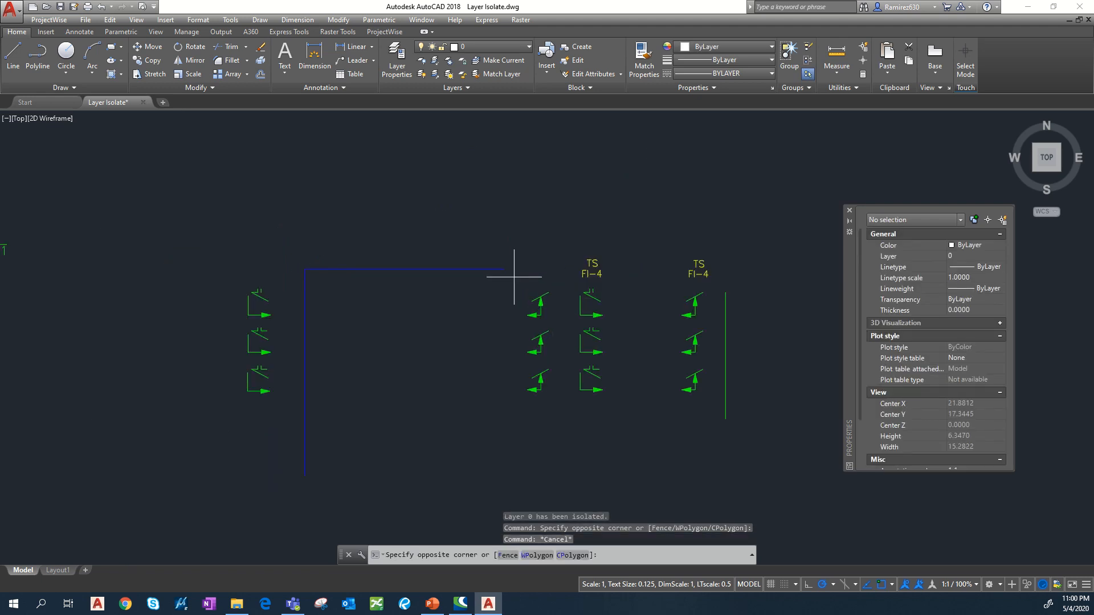
click(774, 454)
scroll(328, 367, down, 4)
click(155, 292)
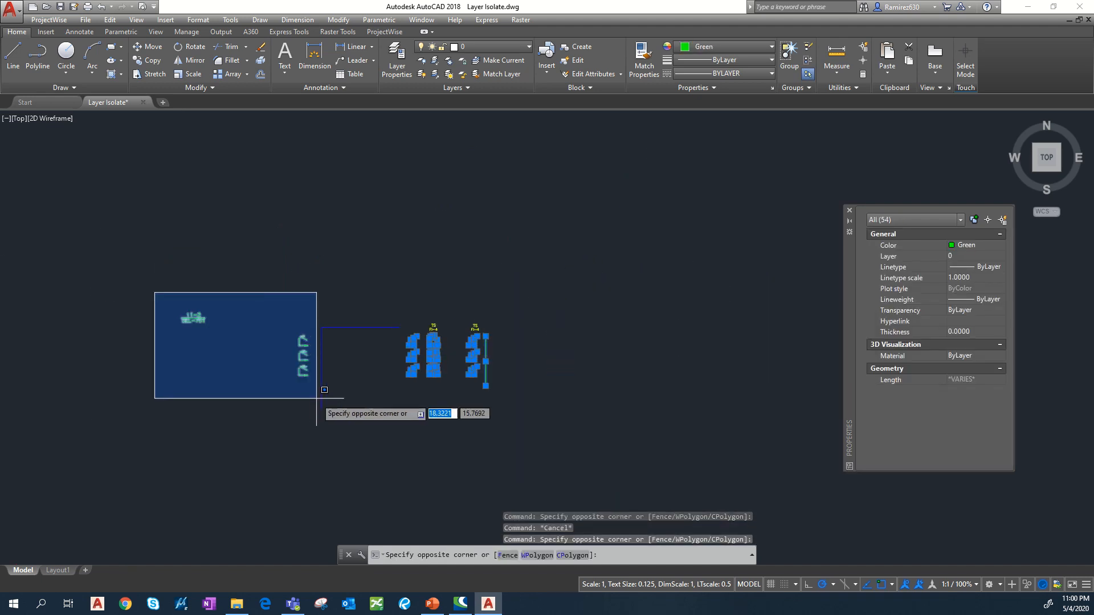
key(Escape)
click(279, 316)
click(315, 362)
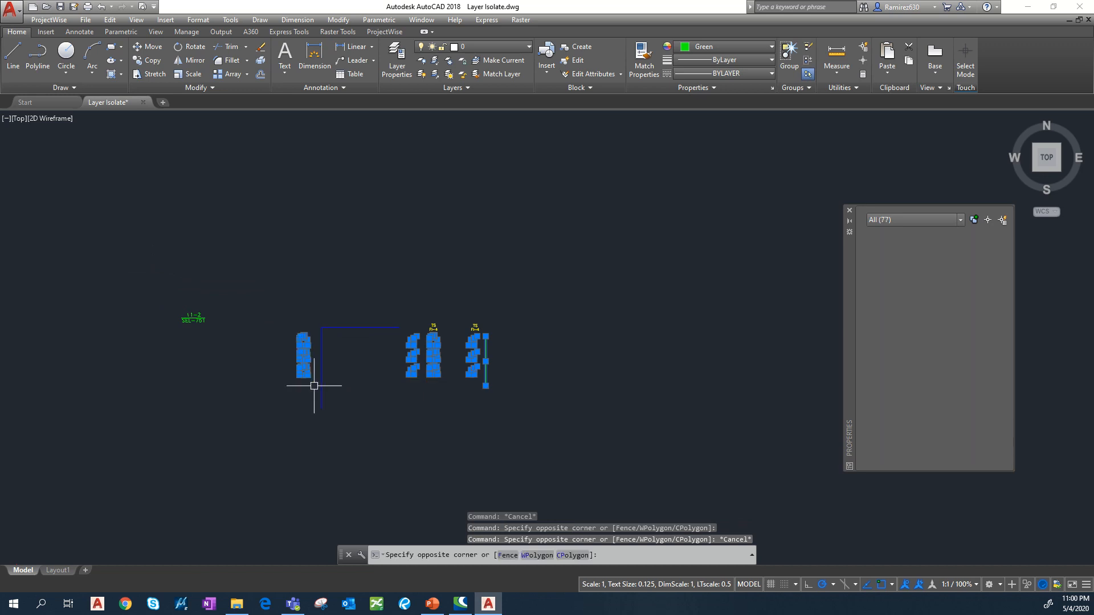
scroll(341, 324, down, 2)
scroll(260, 370, up, 2)
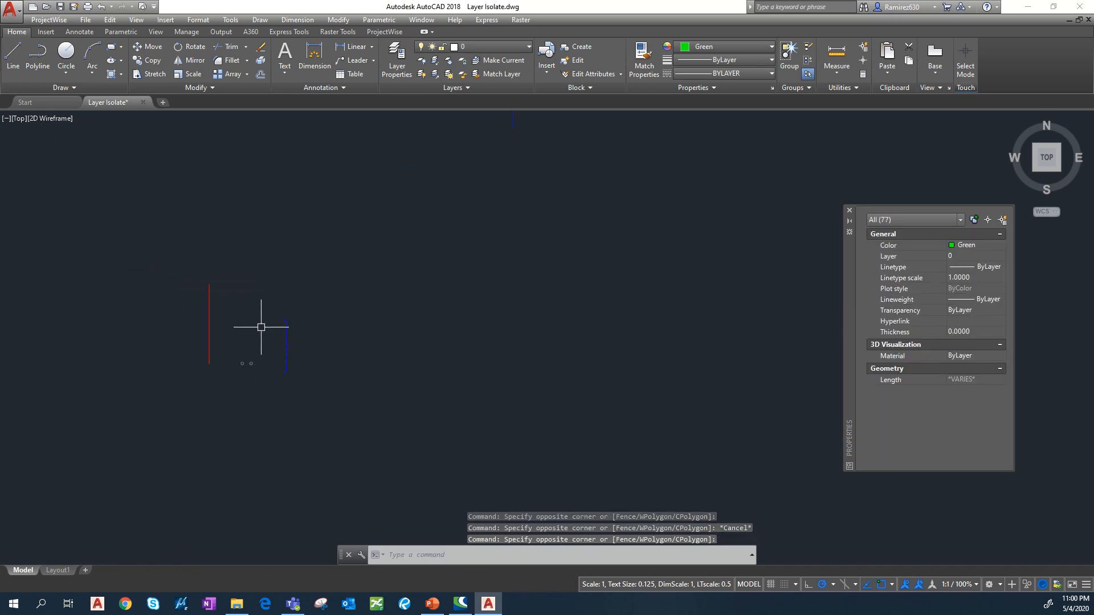
click(490, 47)
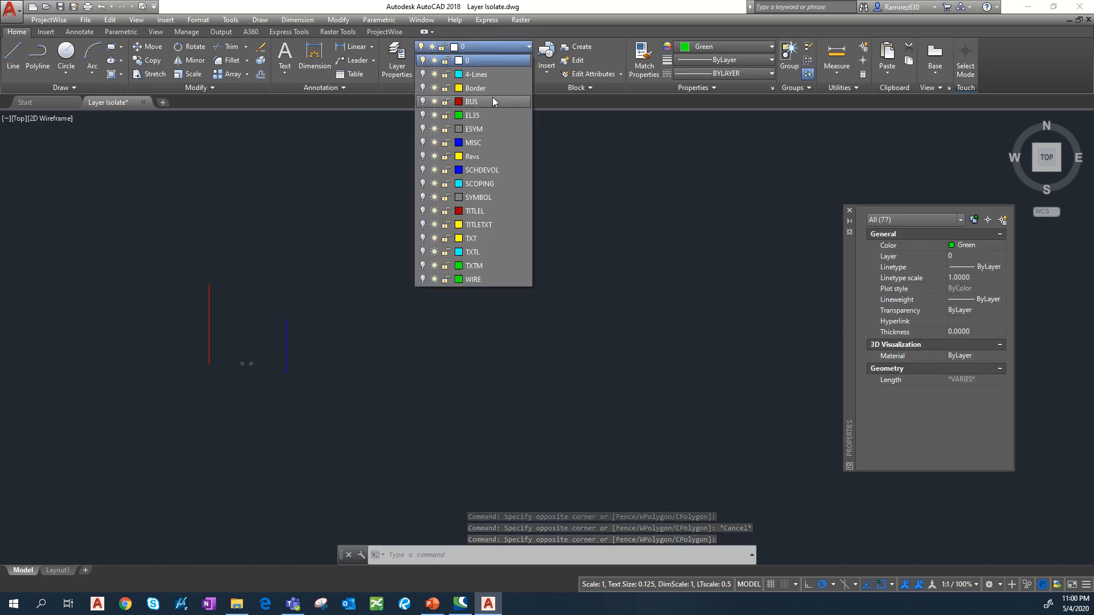
click(485, 279)
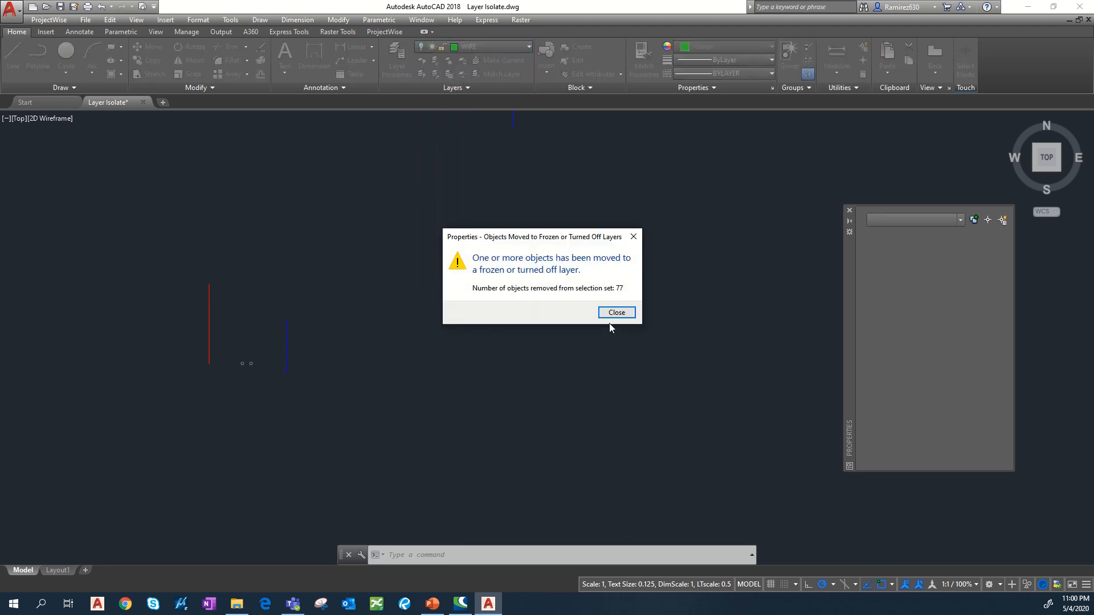
click(610, 313)
- Move the short blue vertical line segments near the two small grey circles to the MISC layer
scroll(325, 323, down, 4)
scroll(268, 359, up, 4)
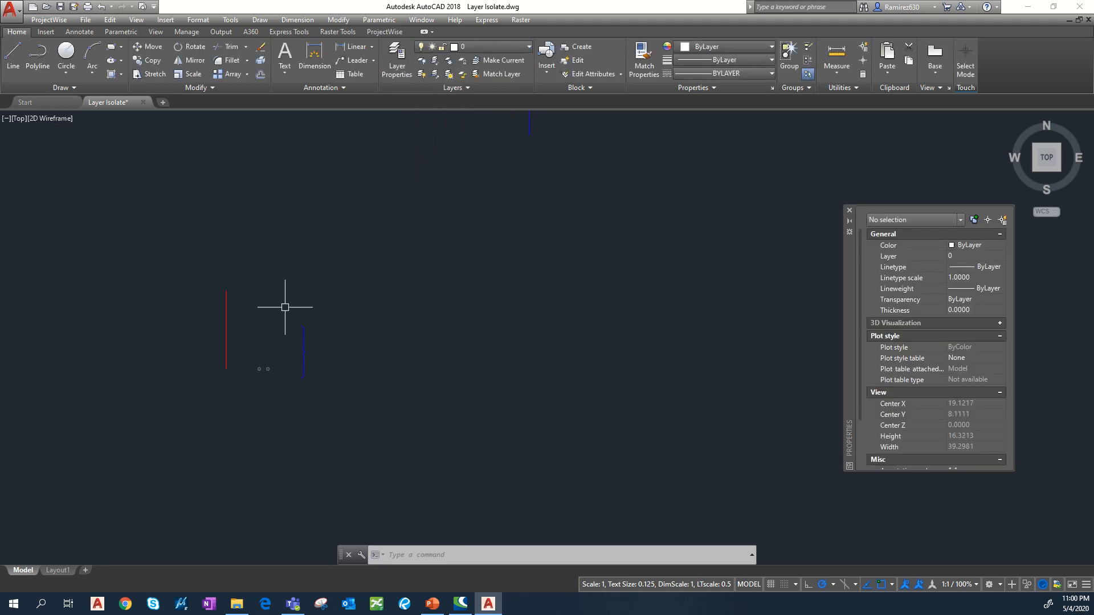
click(285, 307)
click(333, 387)
scroll(343, 359, down, 2)
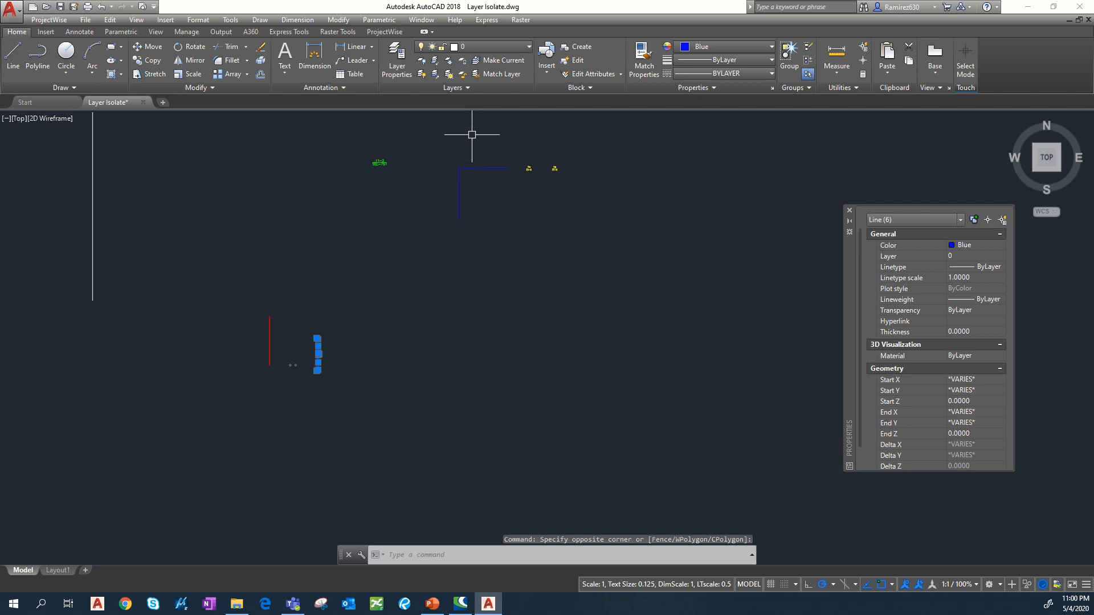
click(494, 45)
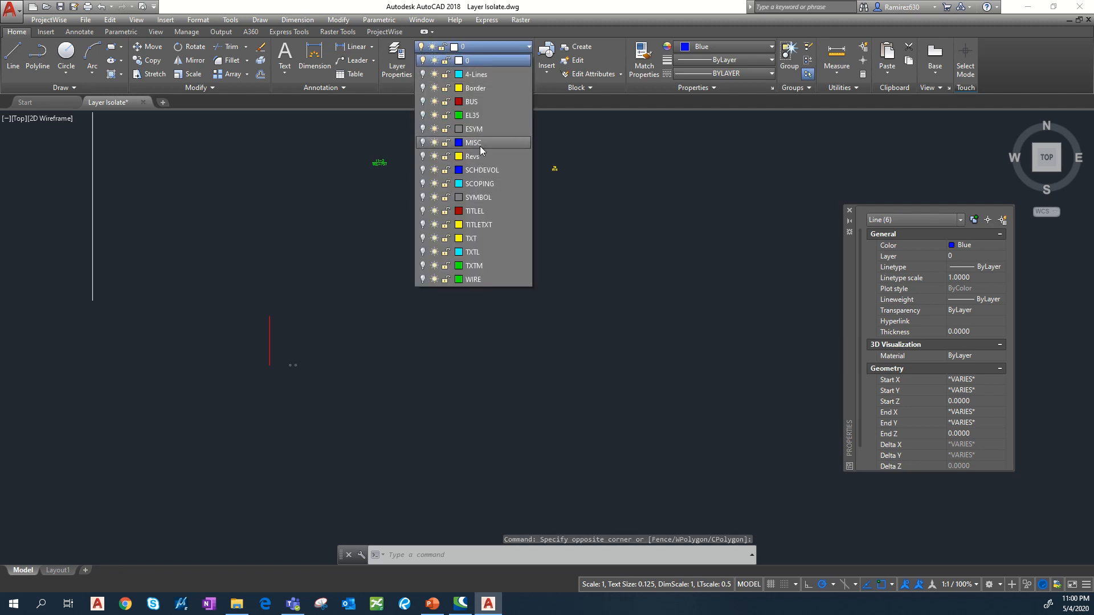
click(494, 150)
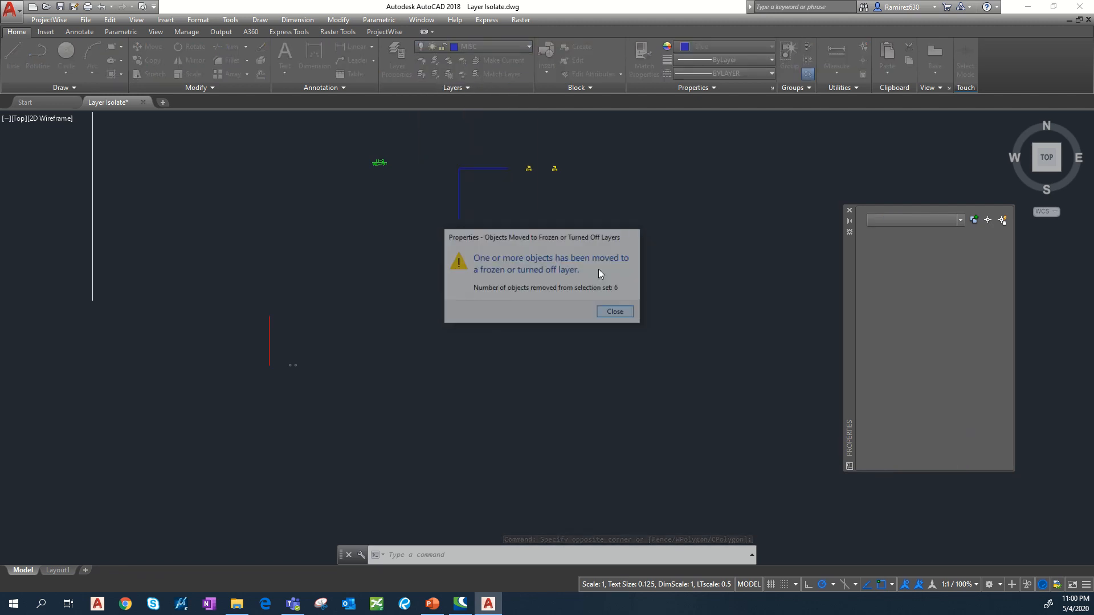
click(611, 312)
- Move the yellow TS label texts to the TXT layer
click(568, 150)
click(522, 199)
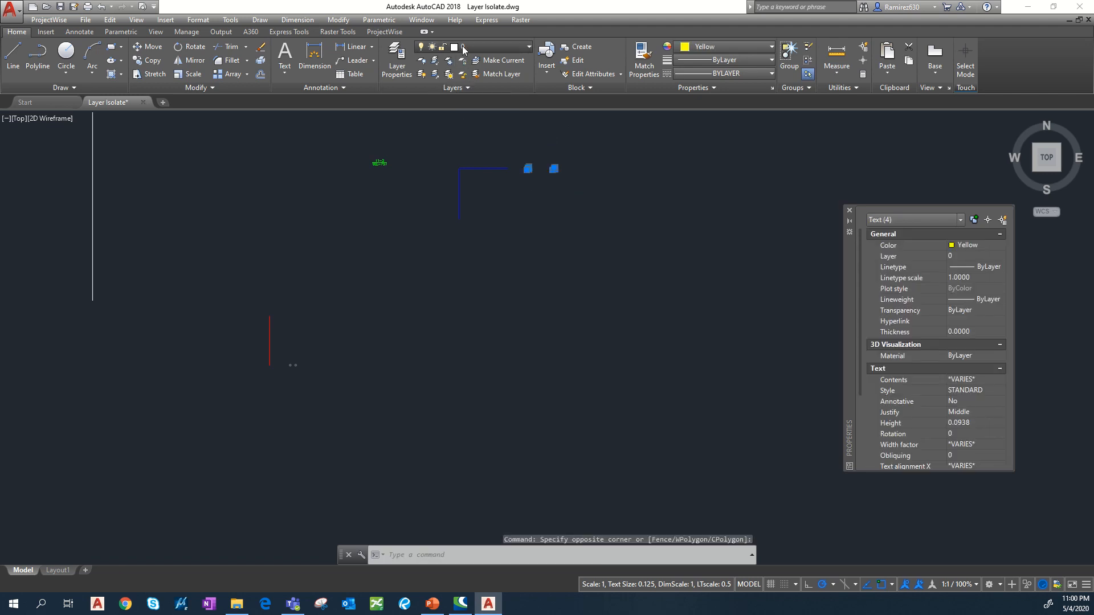
click(494, 46)
click(480, 238)
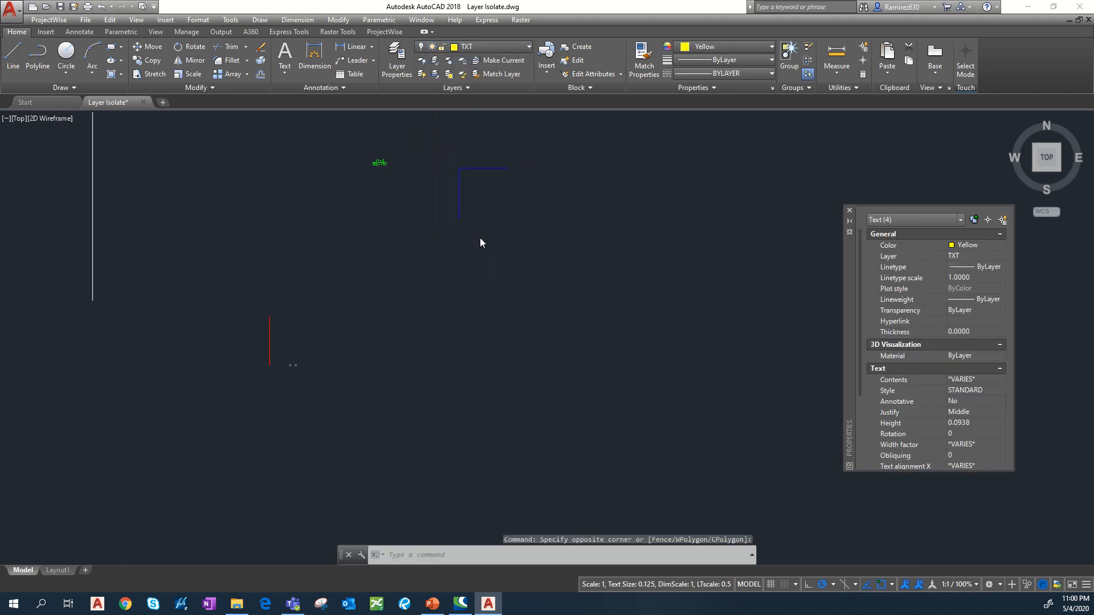
click(616, 312)
- Move the blue upper and left edge lines of the AMP XDCR OUTPUT box to the SCHDEVOL layer
click(504, 131)
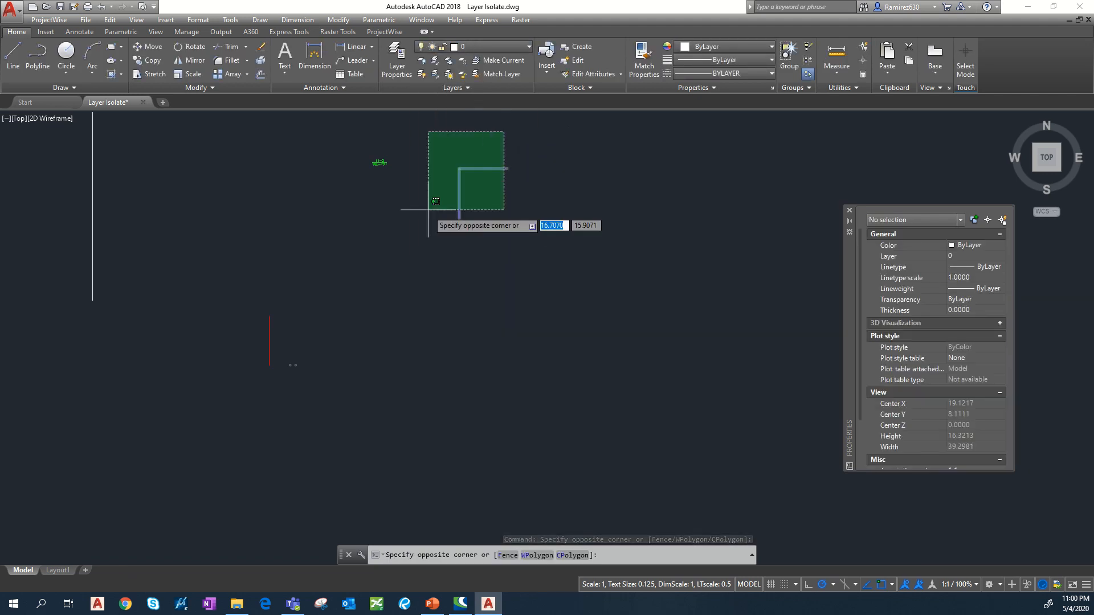
click(428, 215)
click(485, 46)
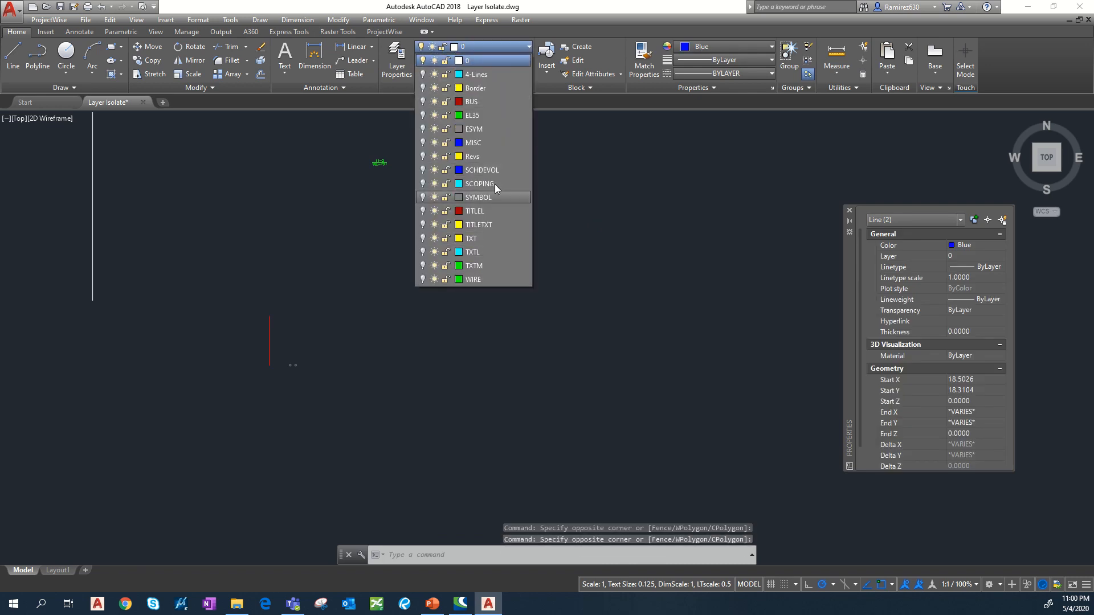
click(493, 168)
click(613, 310)
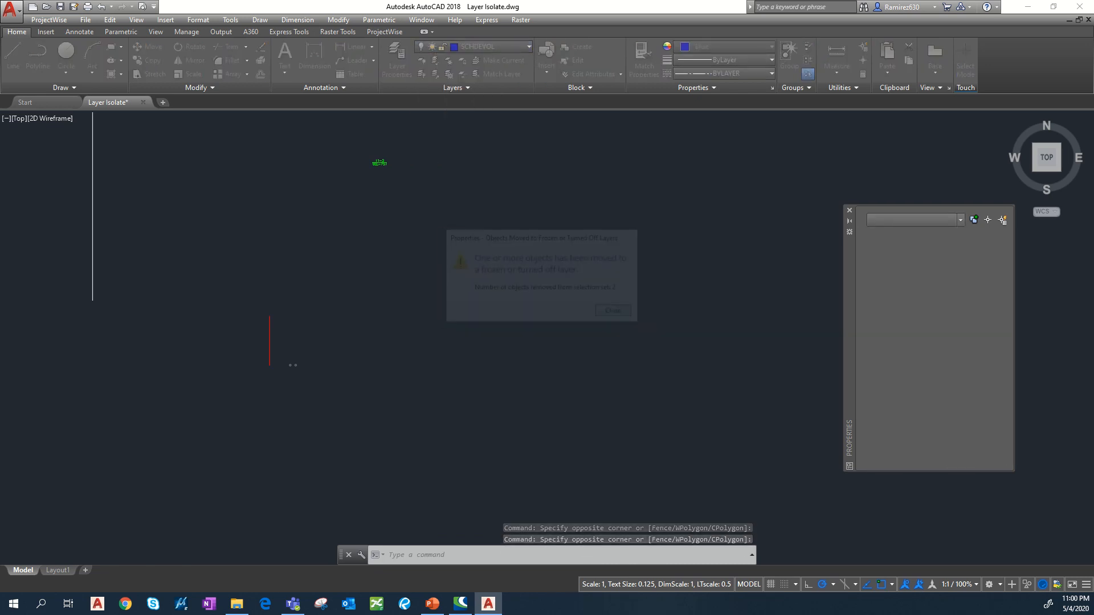
- Move the green 11-2 and SEL-751 relay label texts to the TXTM layer
click(435, 135)
click(325, 188)
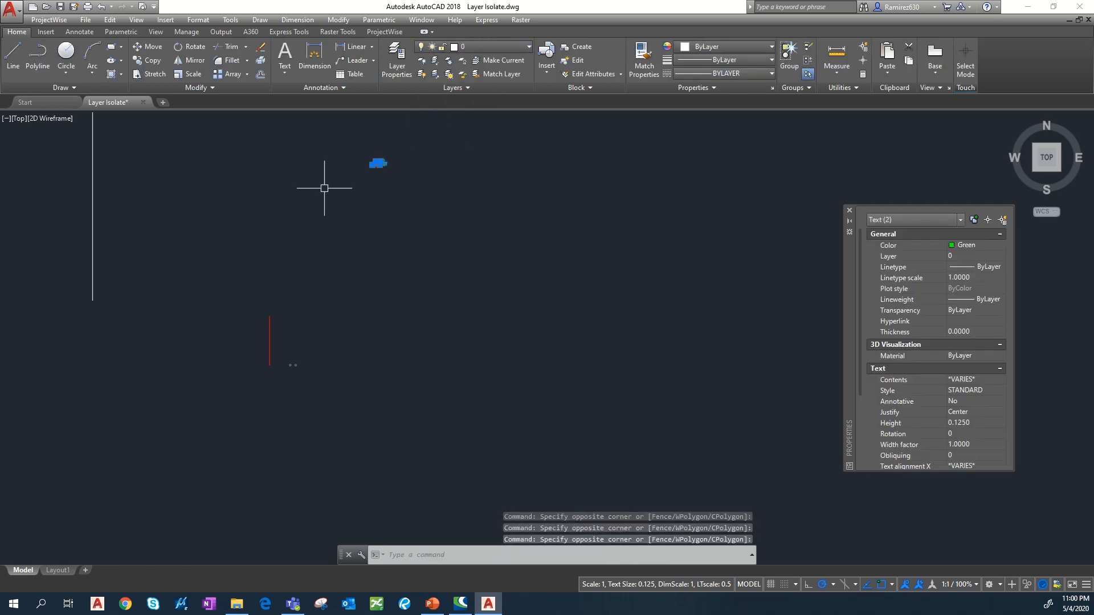
click(483, 47)
click(492, 265)
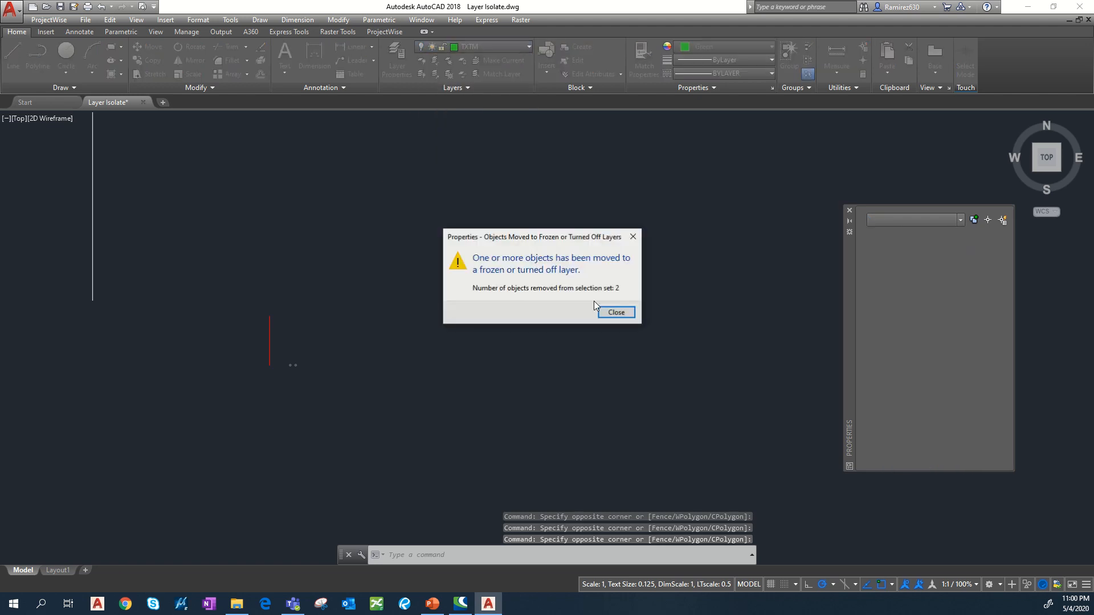
click(613, 312)
- Move the red vertical line to the BUS layer
scroll(279, 335, up, 2)
click(295, 281)
click(251, 337)
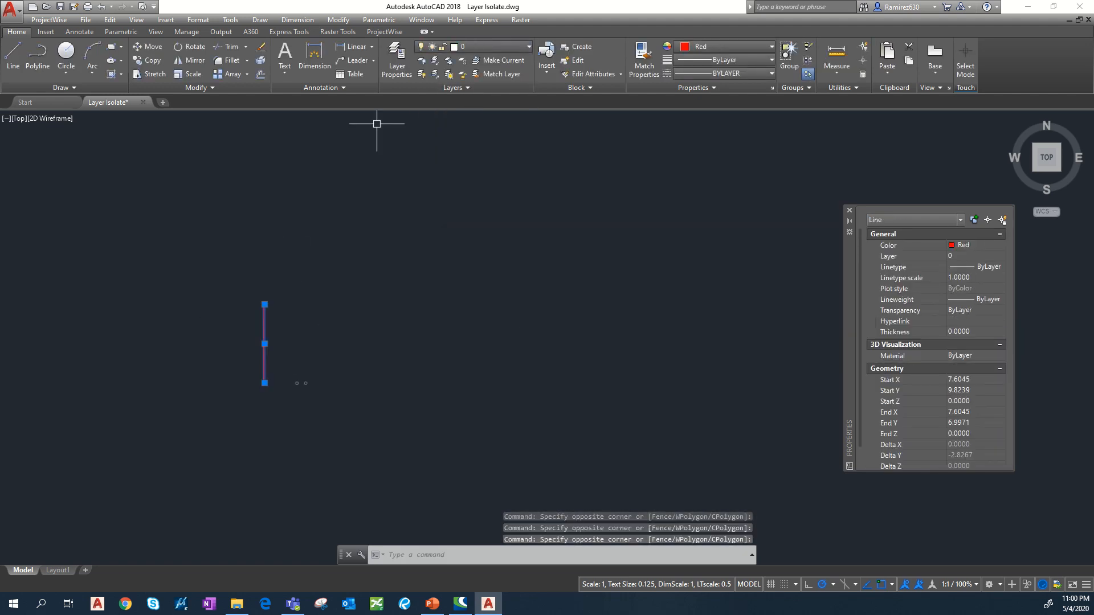
click(501, 48)
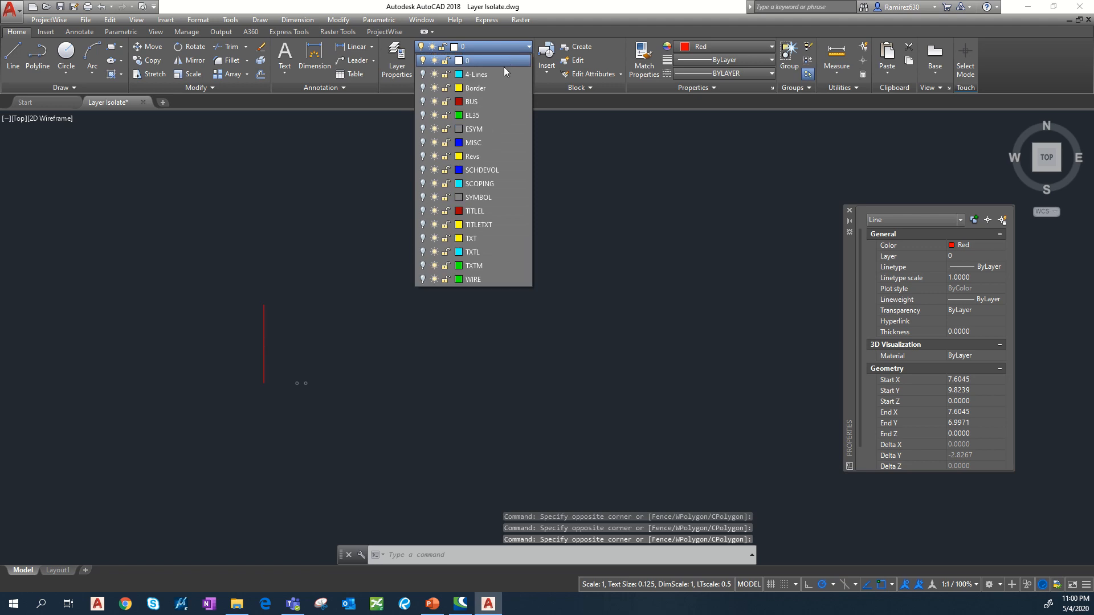
click(480, 99)
- Move the two small grey circles to the SYMBOL layer
click(338, 354)
click(233, 422)
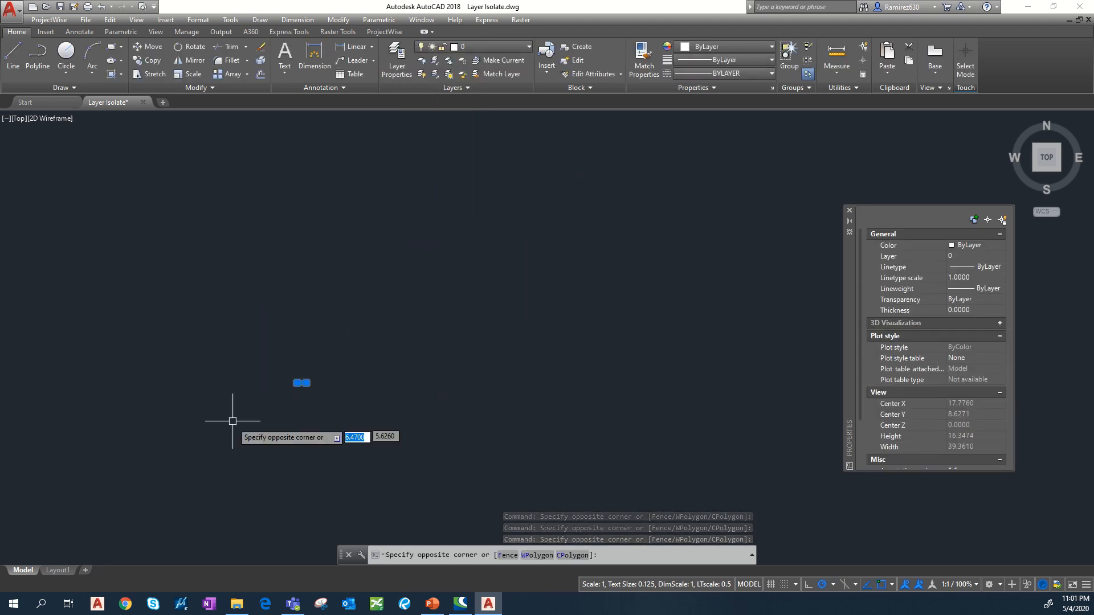
click(505, 48)
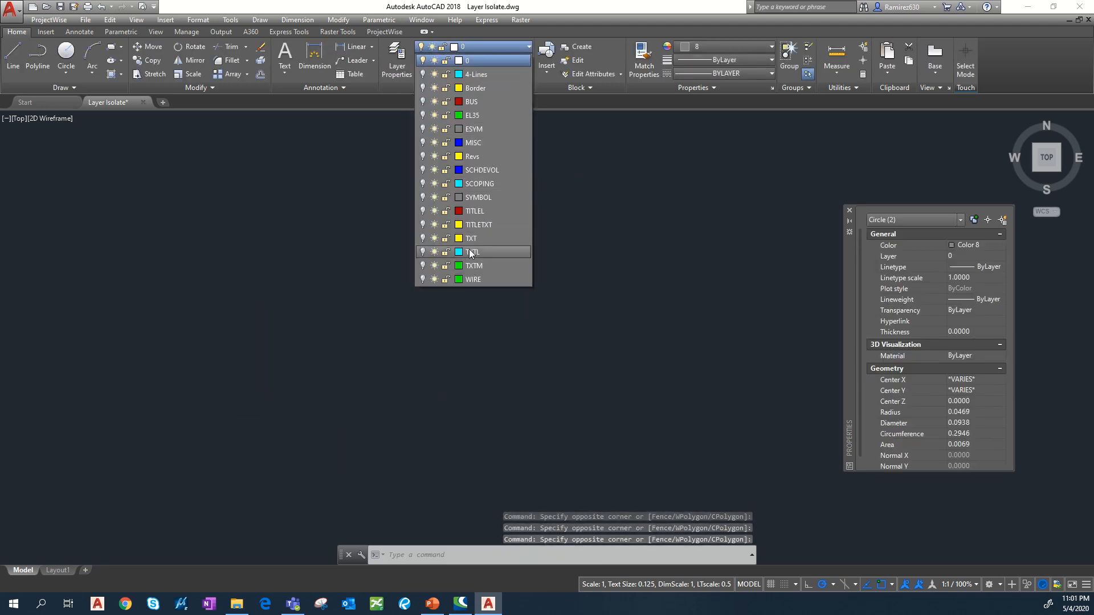
click(476, 197)
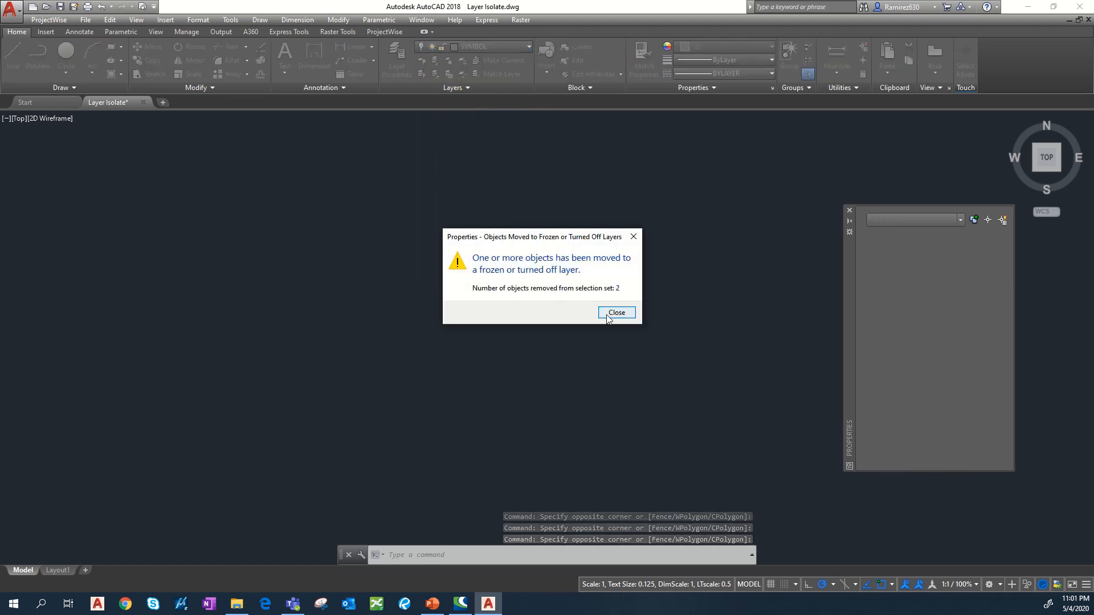
click(607, 318)
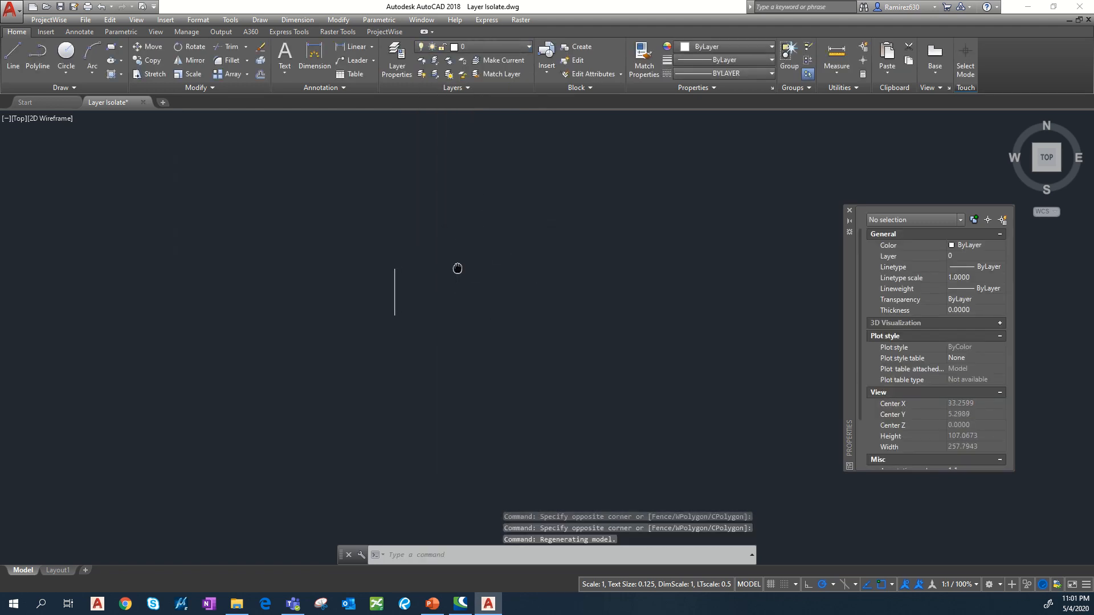
- Check the full drawing extents for objects left on layer 0, and restore the layers hidden by the isolation
middle_click(324, 271)
middle_click(325, 271)
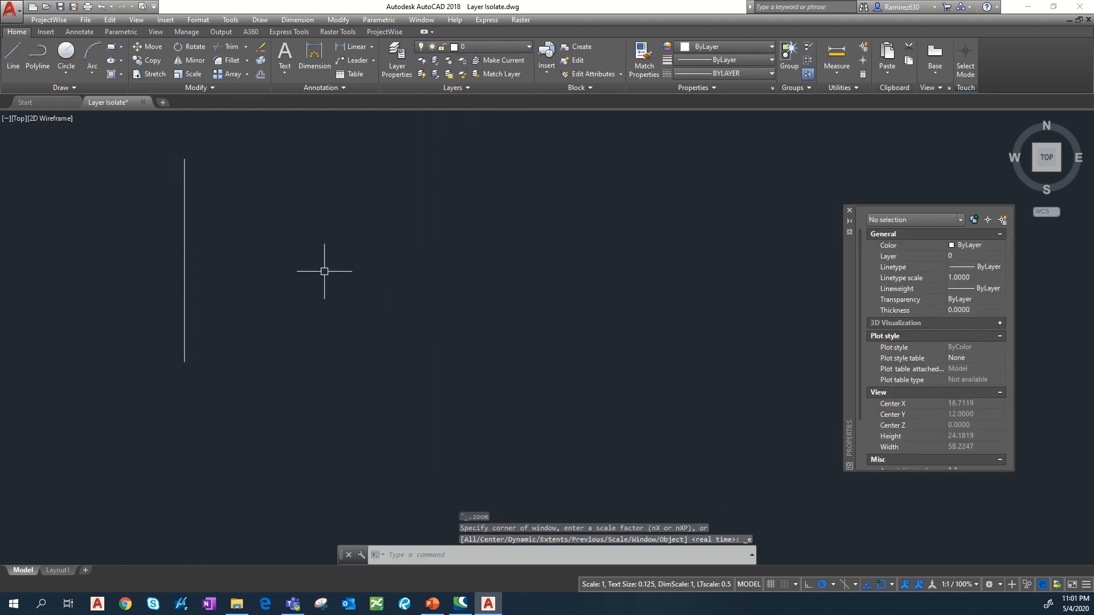
click(301, 145)
click(117, 233)
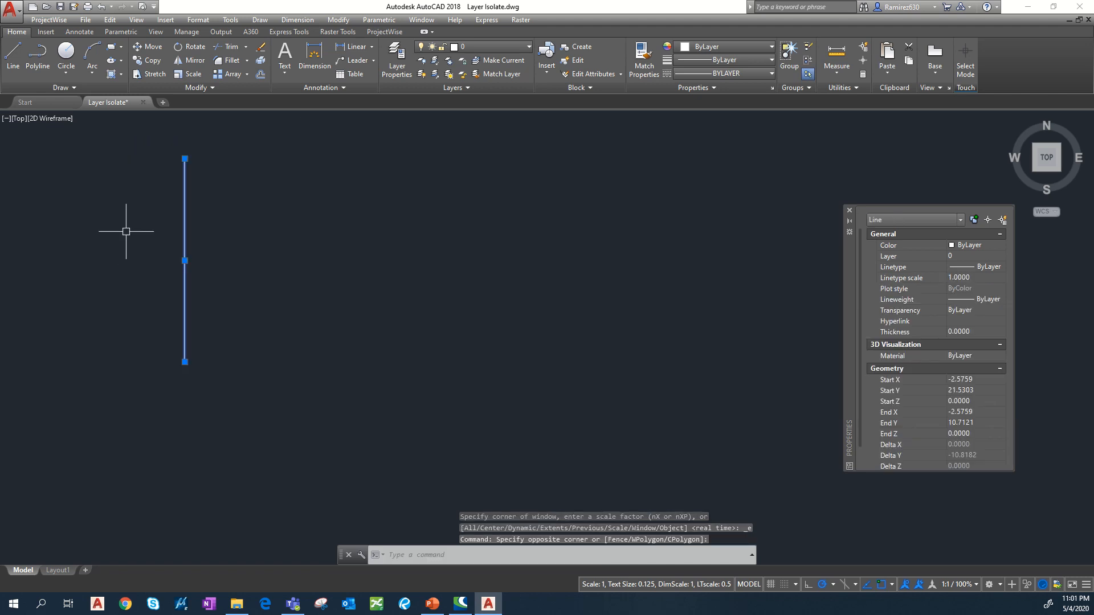
click(433, 74)
- Erase the white vertical line outside the drawing border
click(205, 208)
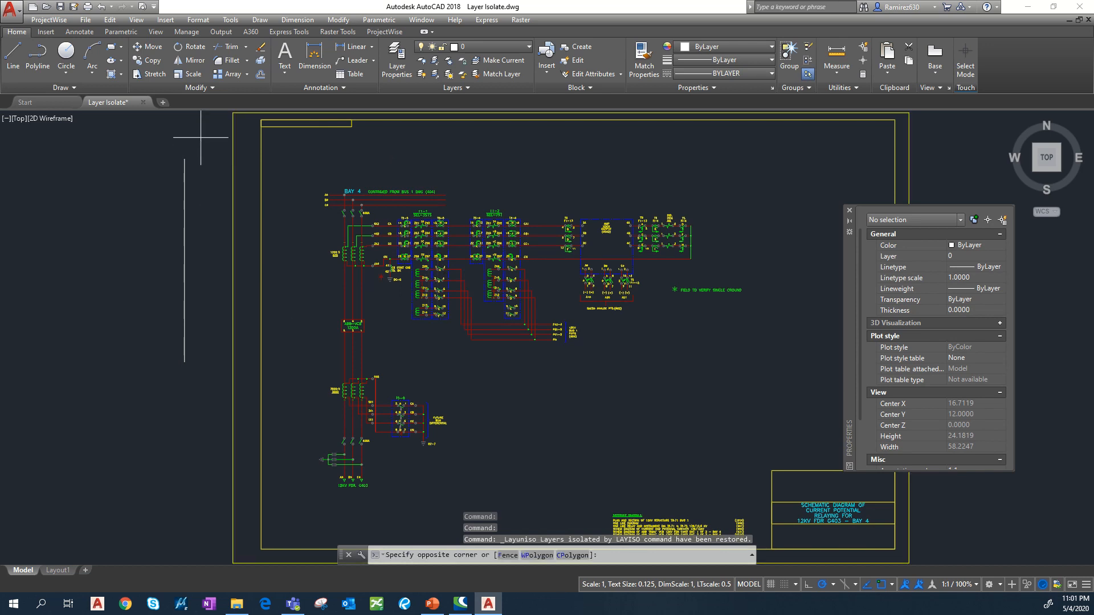
click(155, 205)
key(Delete)
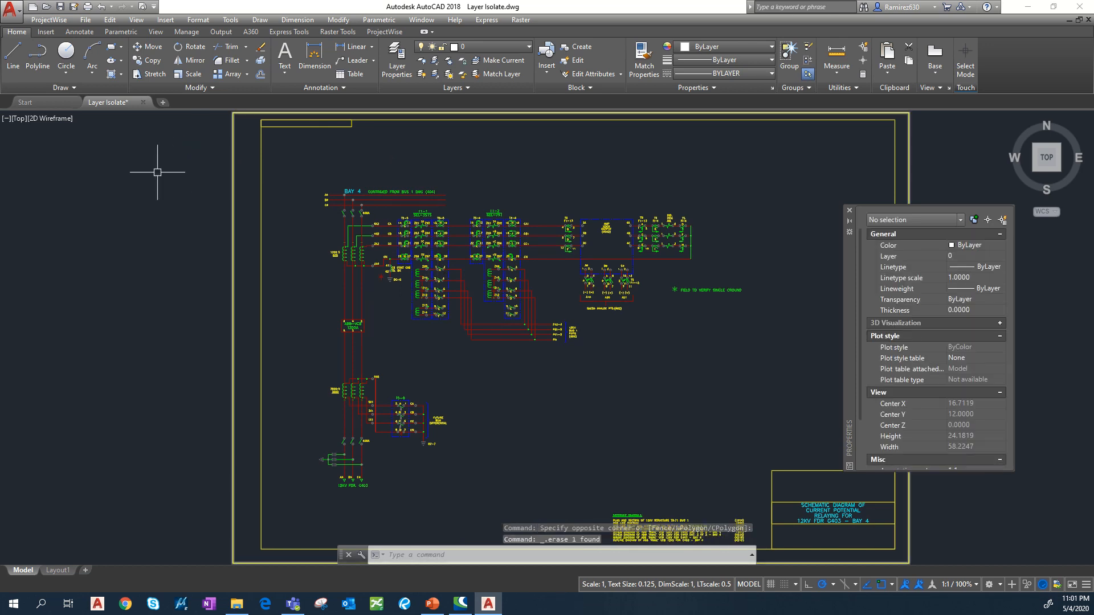
- Draw a new vertical line on layer 0 outside the drawing border, beside its left edge
click(12, 54)
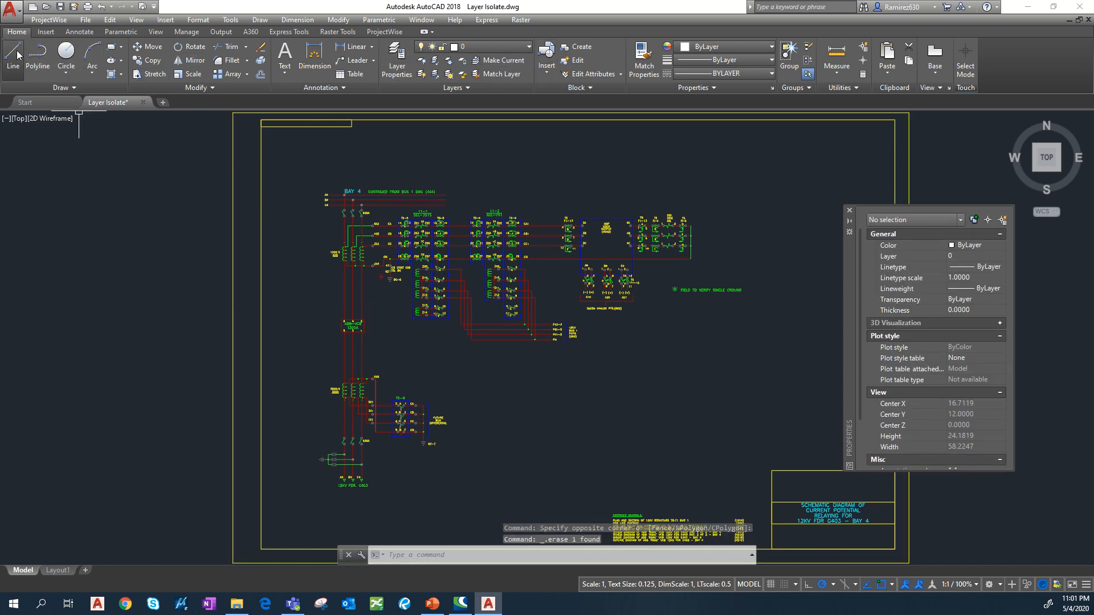
click(142, 170)
click(142, 337)
key(Escape)
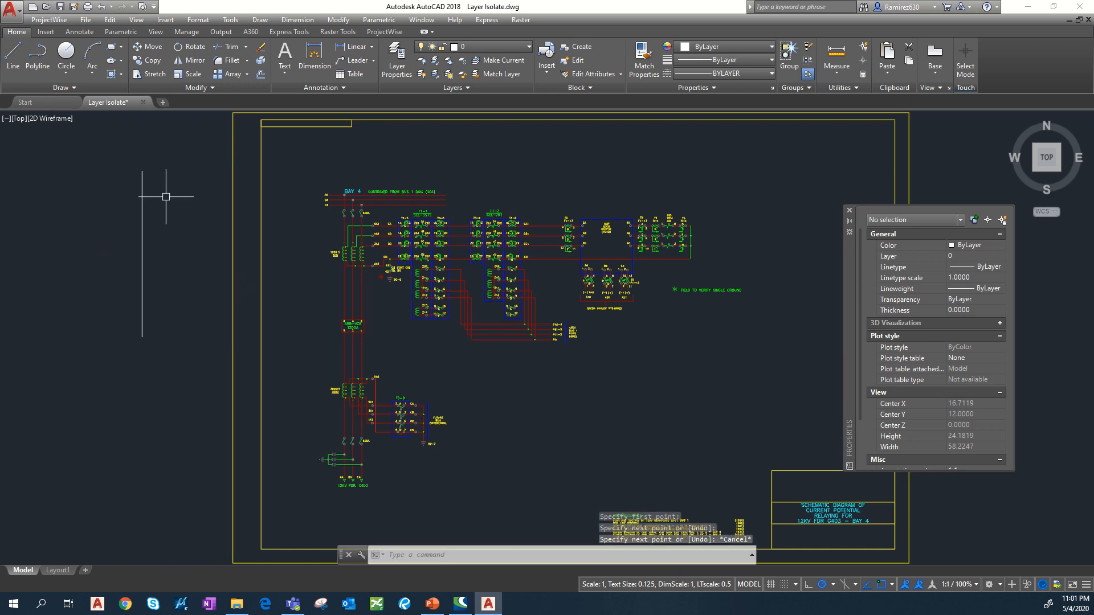
- Isolate layer 0 using the new vertical line to check for stray objects, and restore the hidden layers
click(152, 190)
click(74, 245)
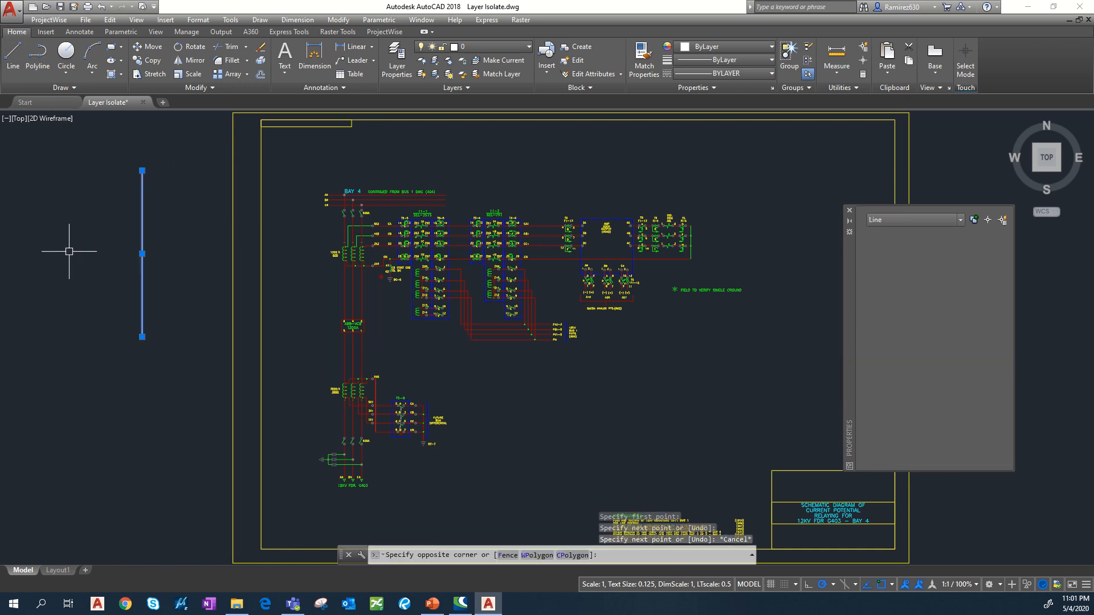
click(436, 63)
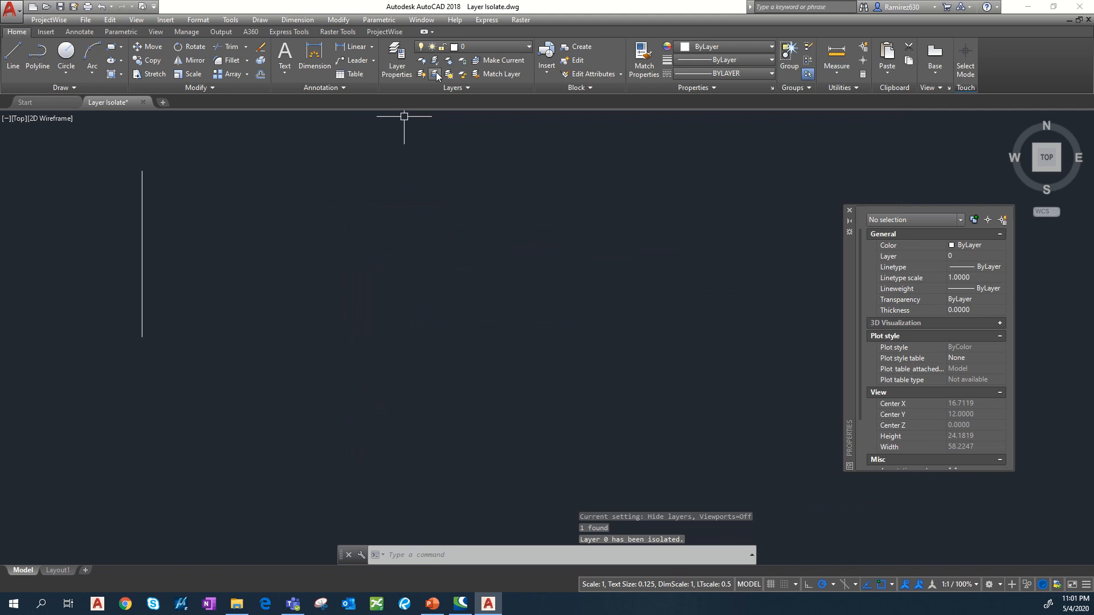
click(435, 74)
- Recheck layer 0 for stray objects by isolating it once more with the vertical line, and bring back the hidden layers
click(161, 158)
click(87, 218)
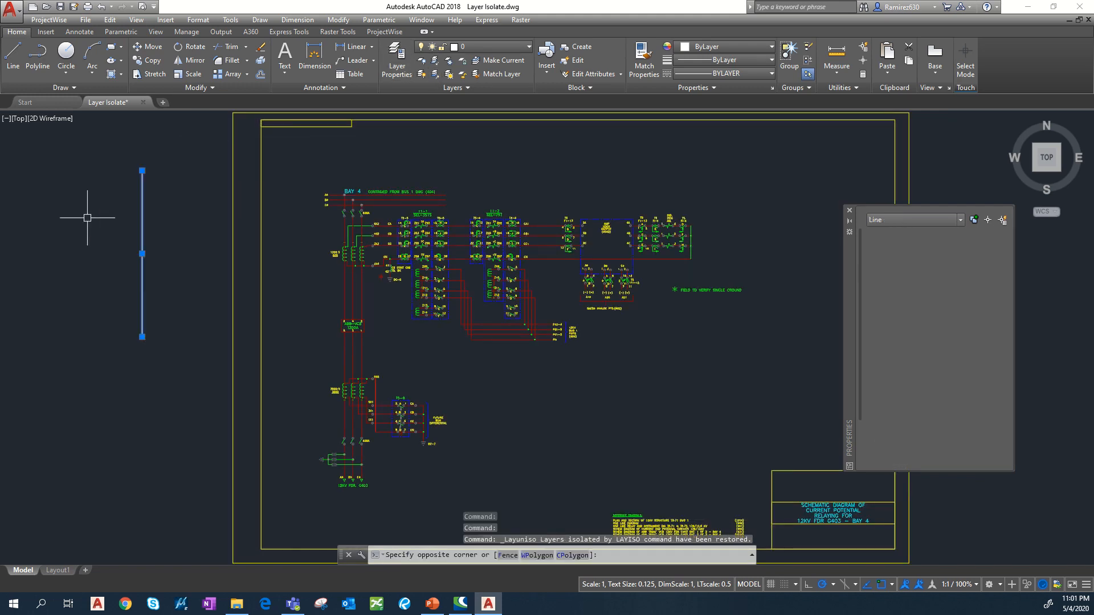
click(435, 63)
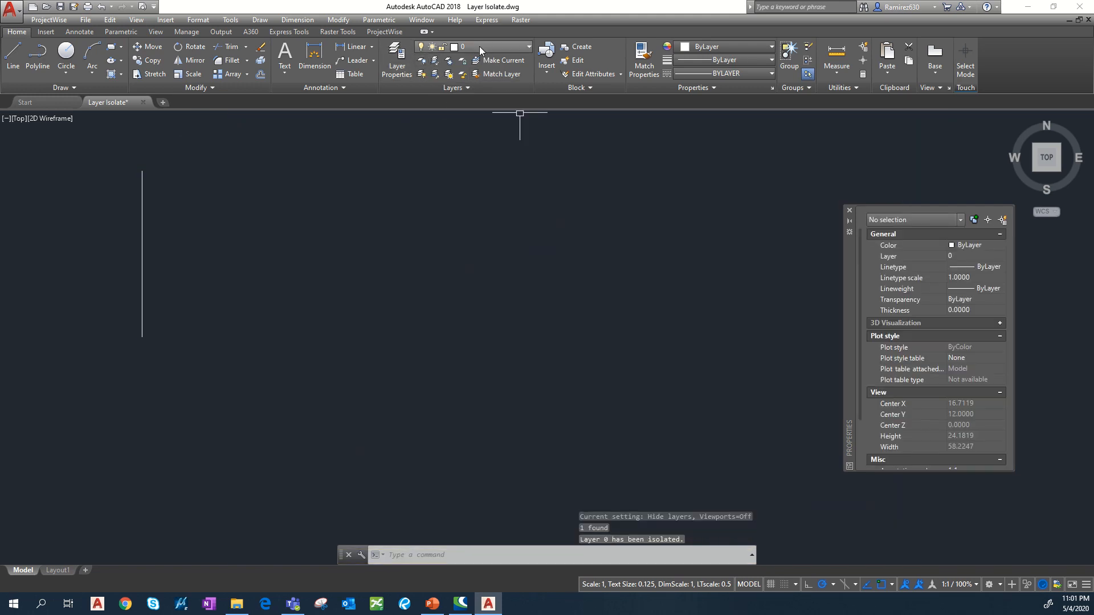
click(438, 75)
- Erase the vertical test line outside the drawing border
click(171, 159)
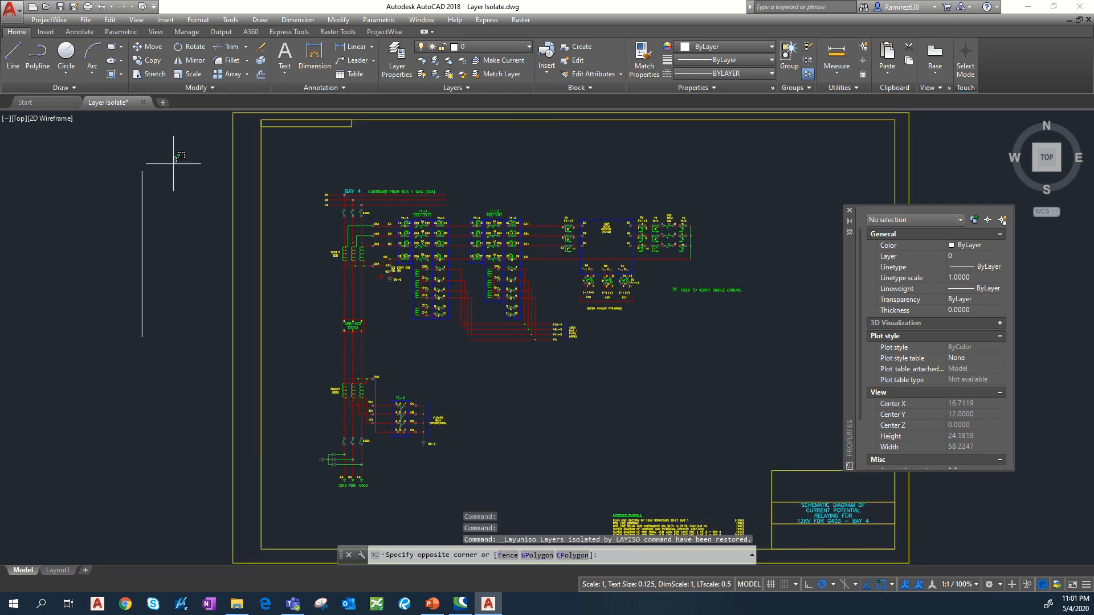
click(113, 234)
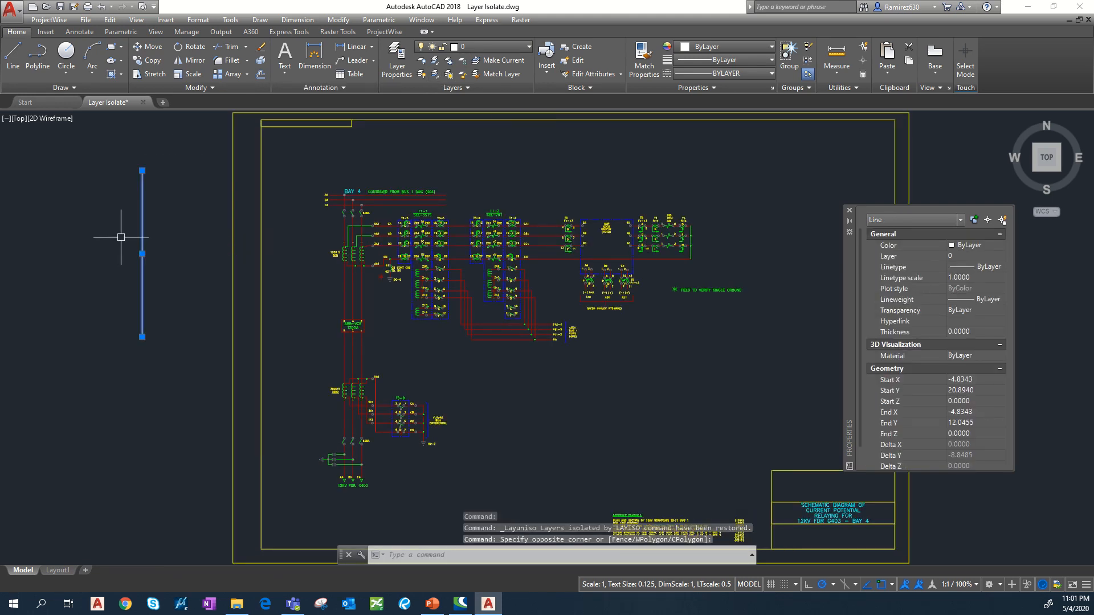
key(Delete)
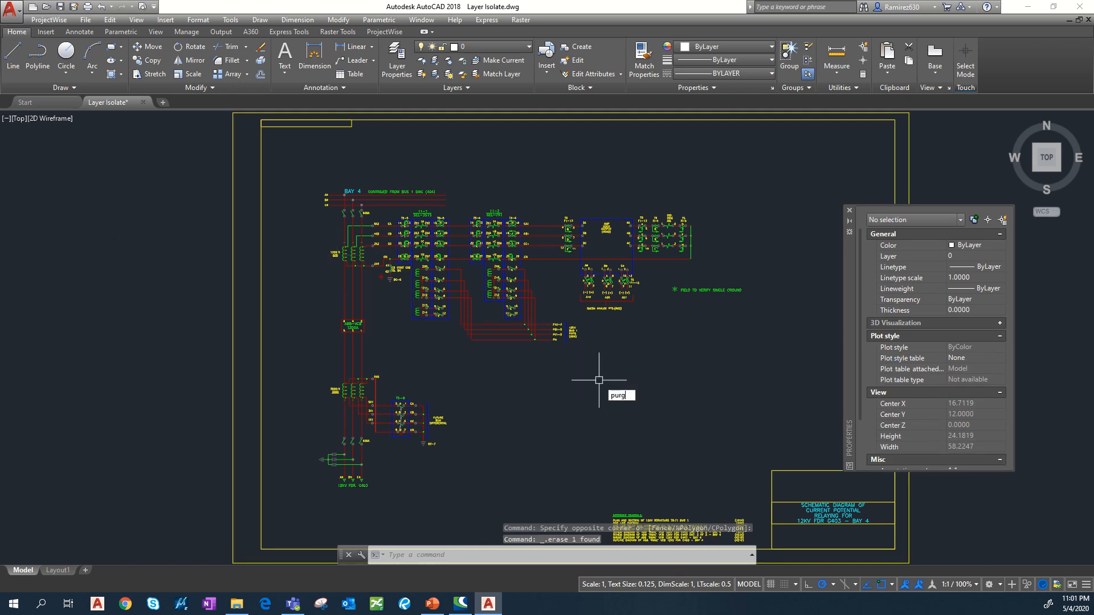
- Purge all unused items from the drawing, accepting the purge for all items at once, and close the Purge dialog
text(pu)
key(Return)
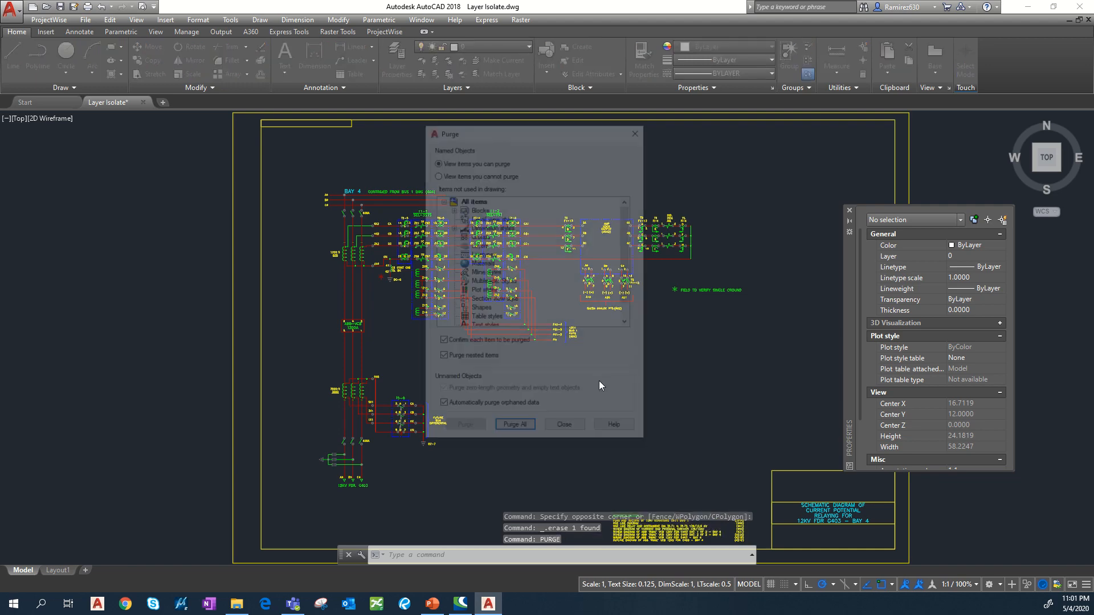
key(Return)
key(Down)
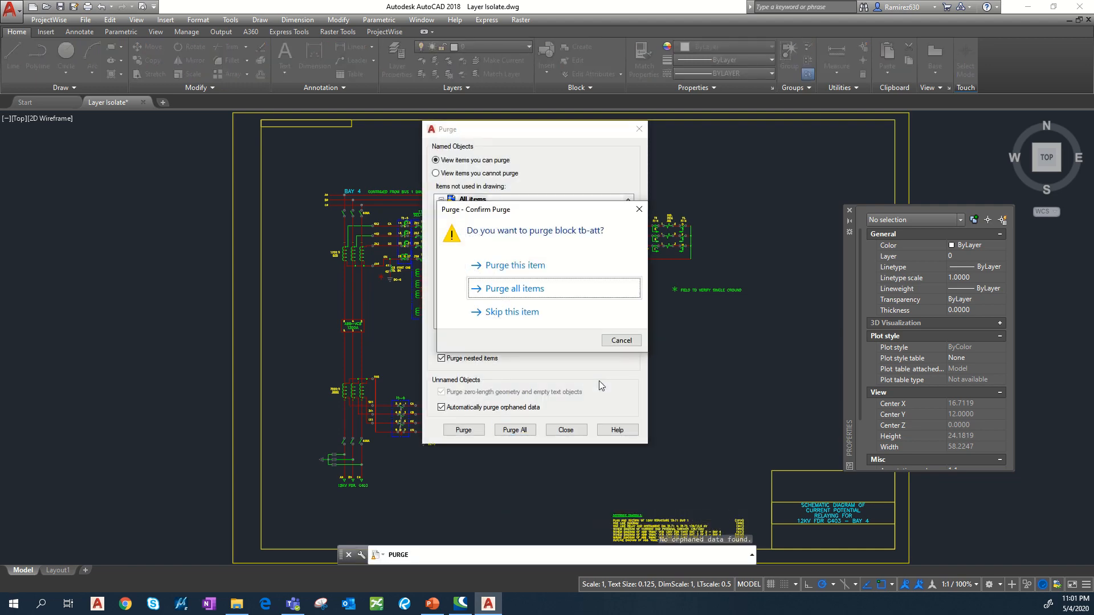
key(Return)
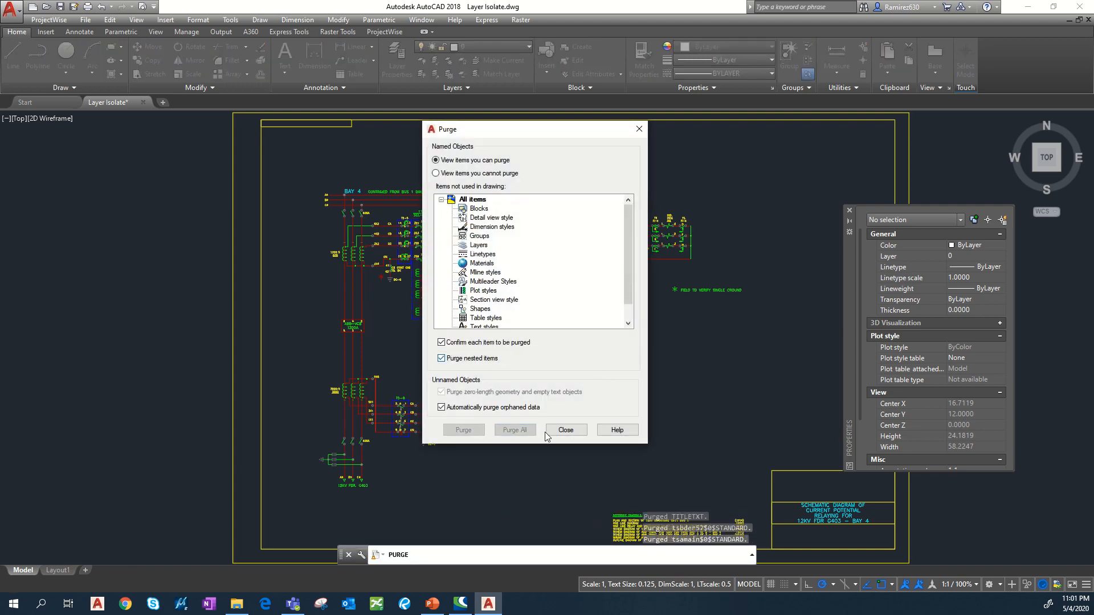
click(565, 431)
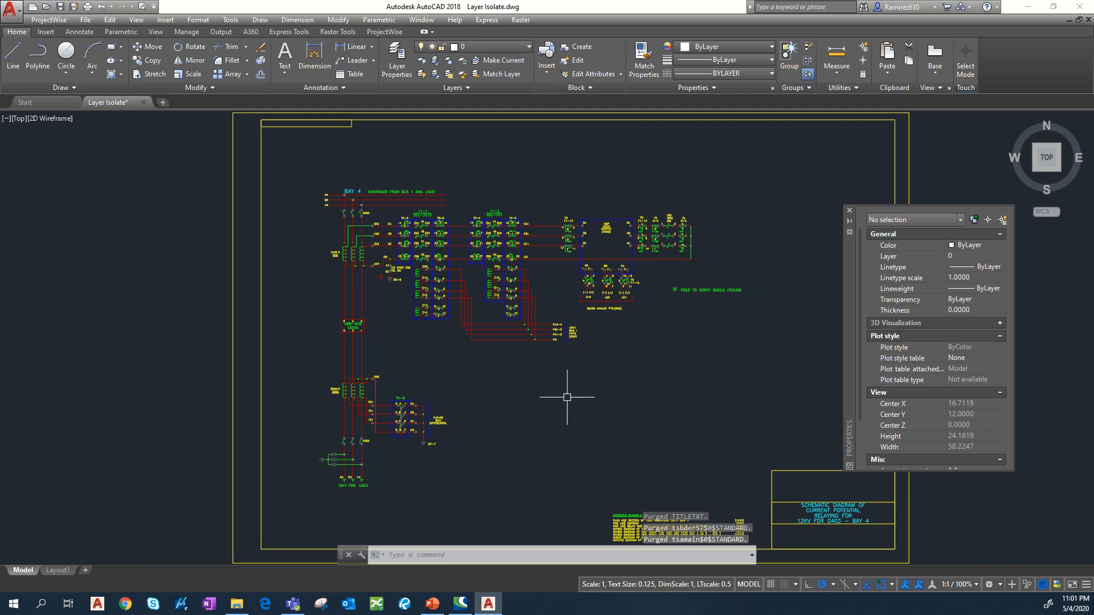